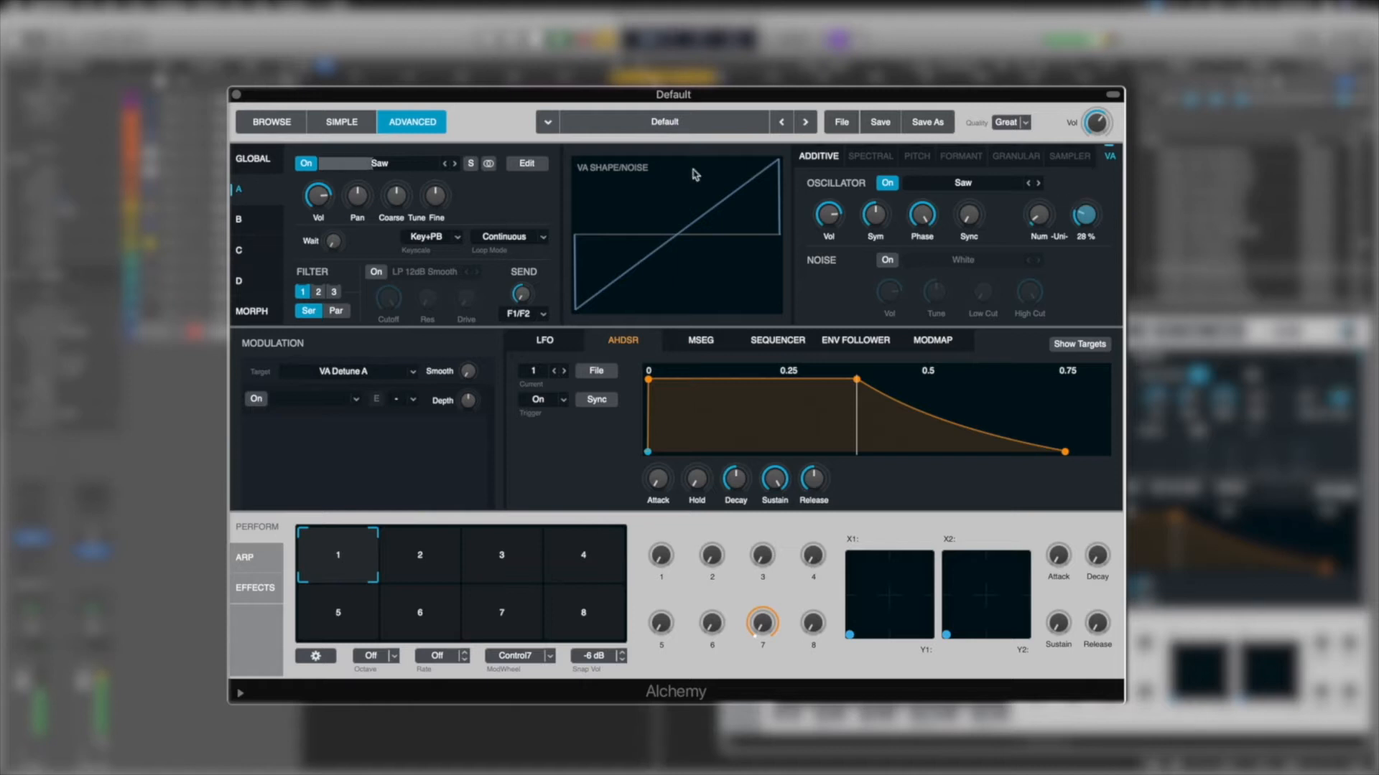
- Lower source A's coarse tuning and fine-tune the unison detune of its saw oscillator
mouse_move(414, 199)
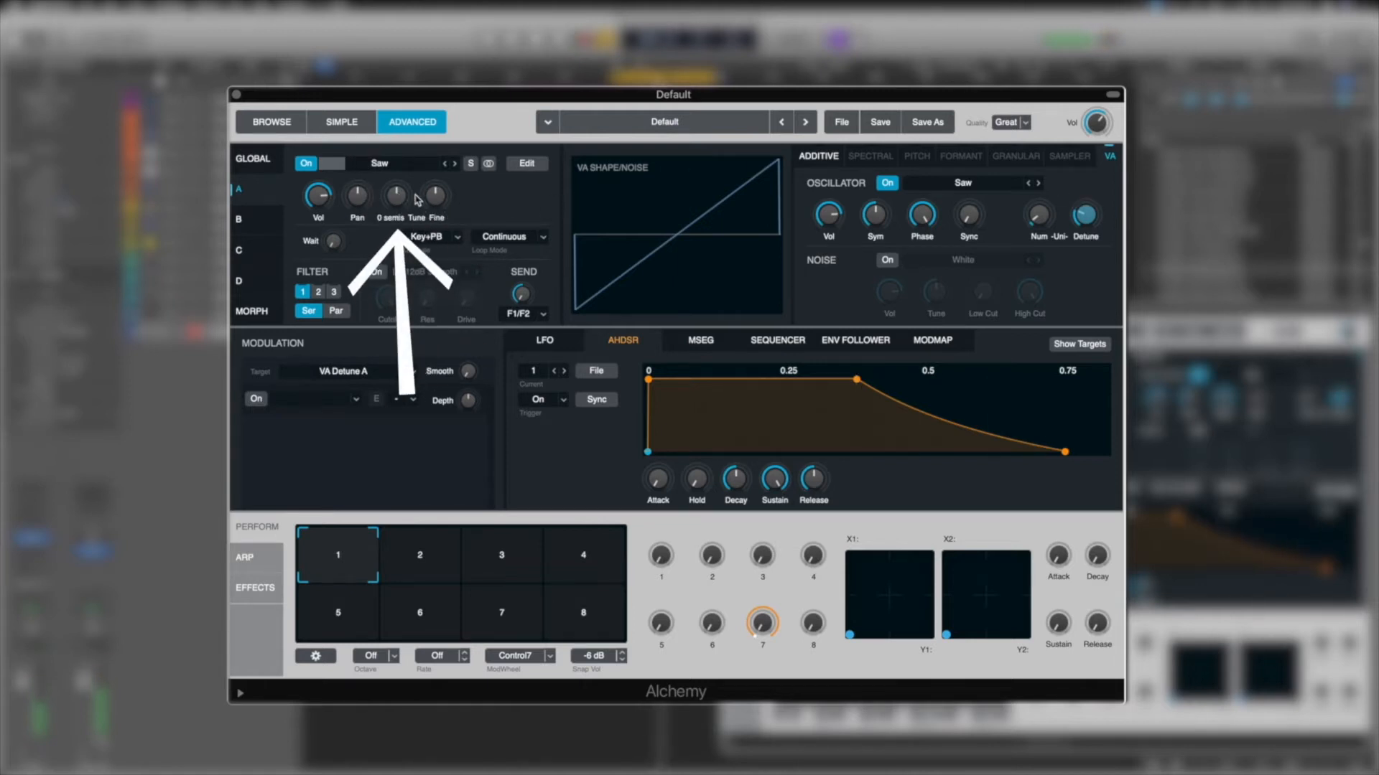
left_click_drag(401, 201, 400, 223)
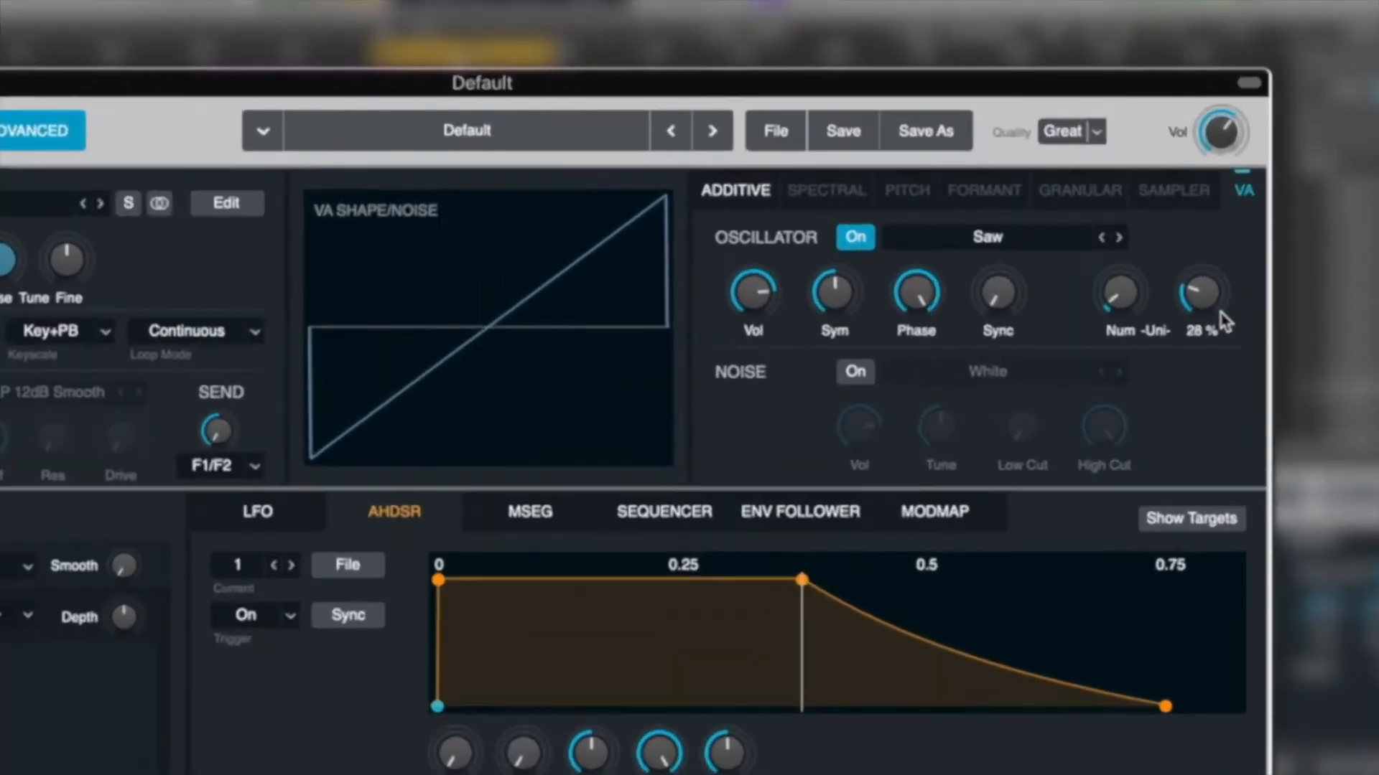
left_click_drag(1085, 218, 1089, 239)
left_click_drag(1229, 363, 1229, 315)
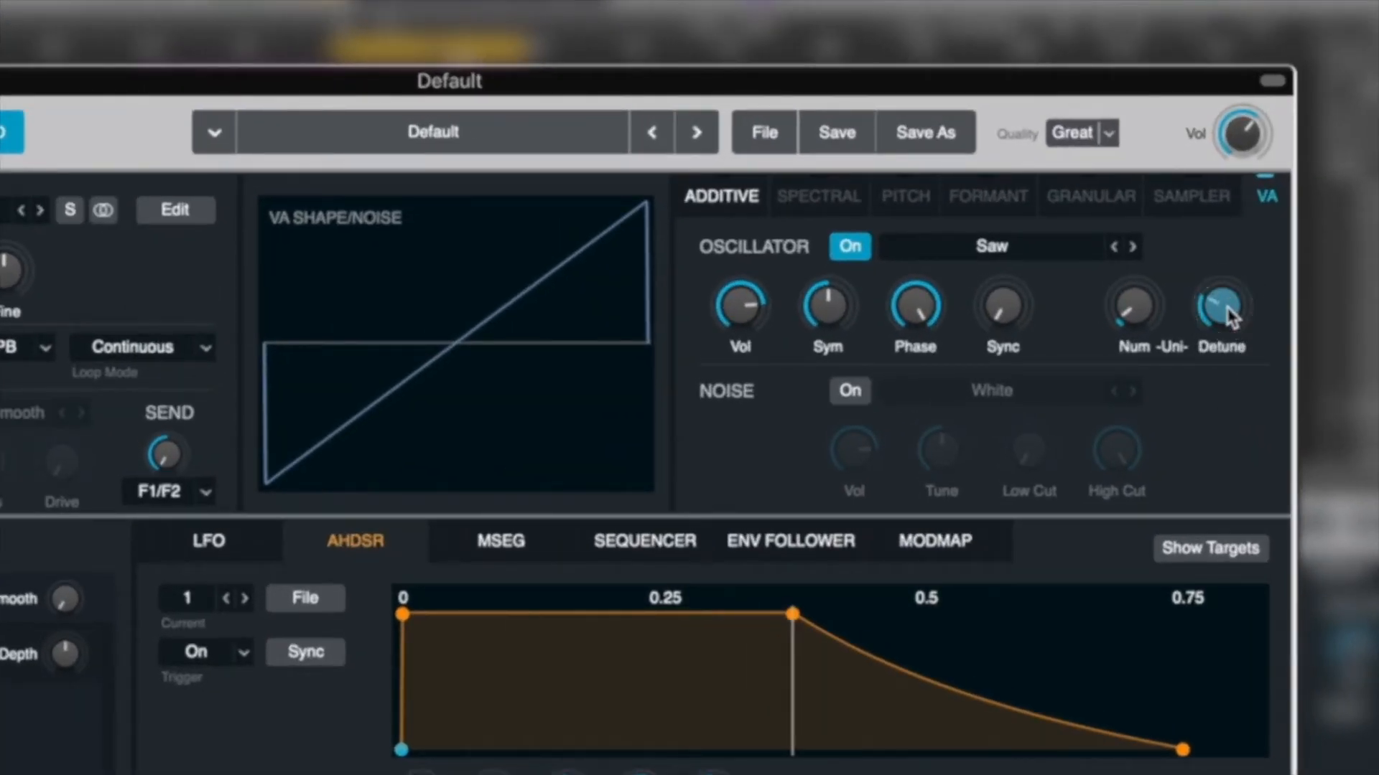
left_click(1223, 315)
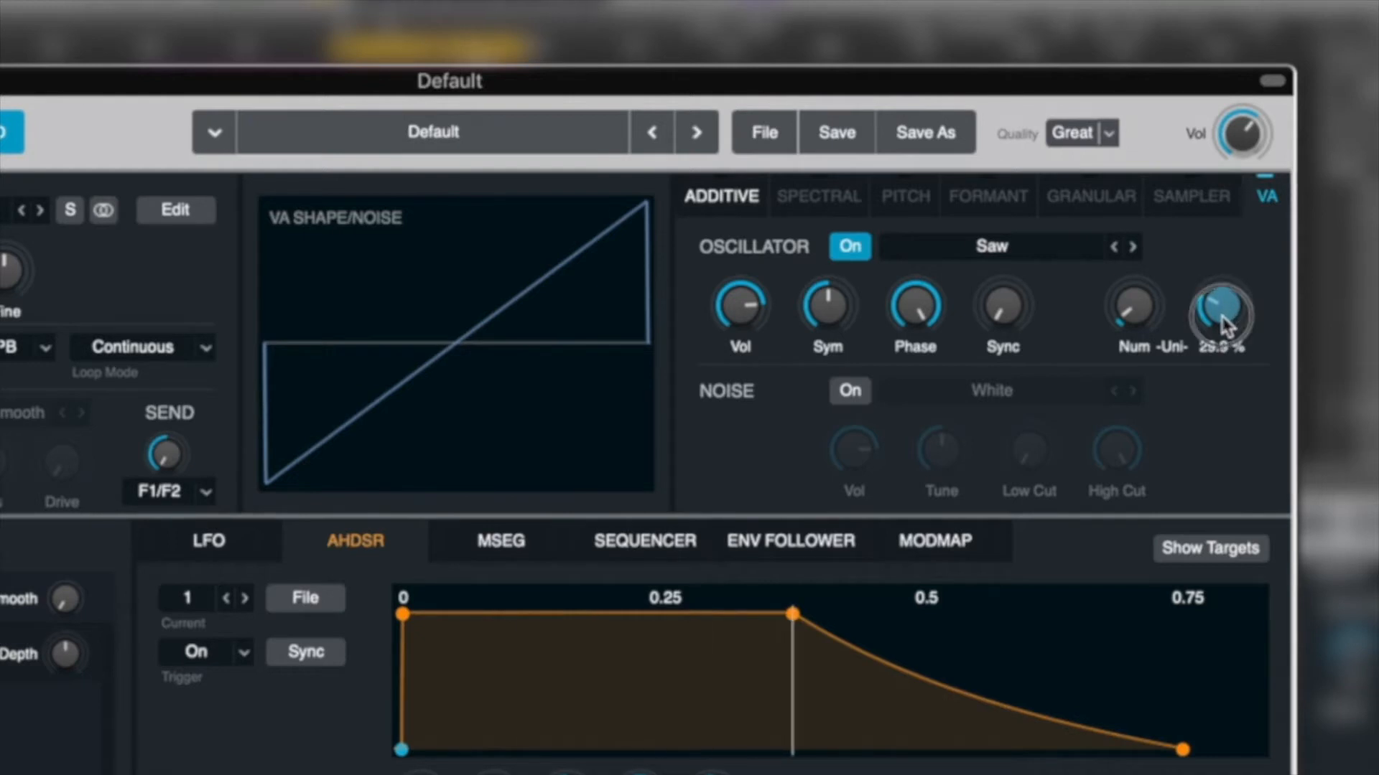
- Raise the saw oscillator's number of unison voices and lower its symmetry
left_click_drag(1138, 314, 1139, 303)
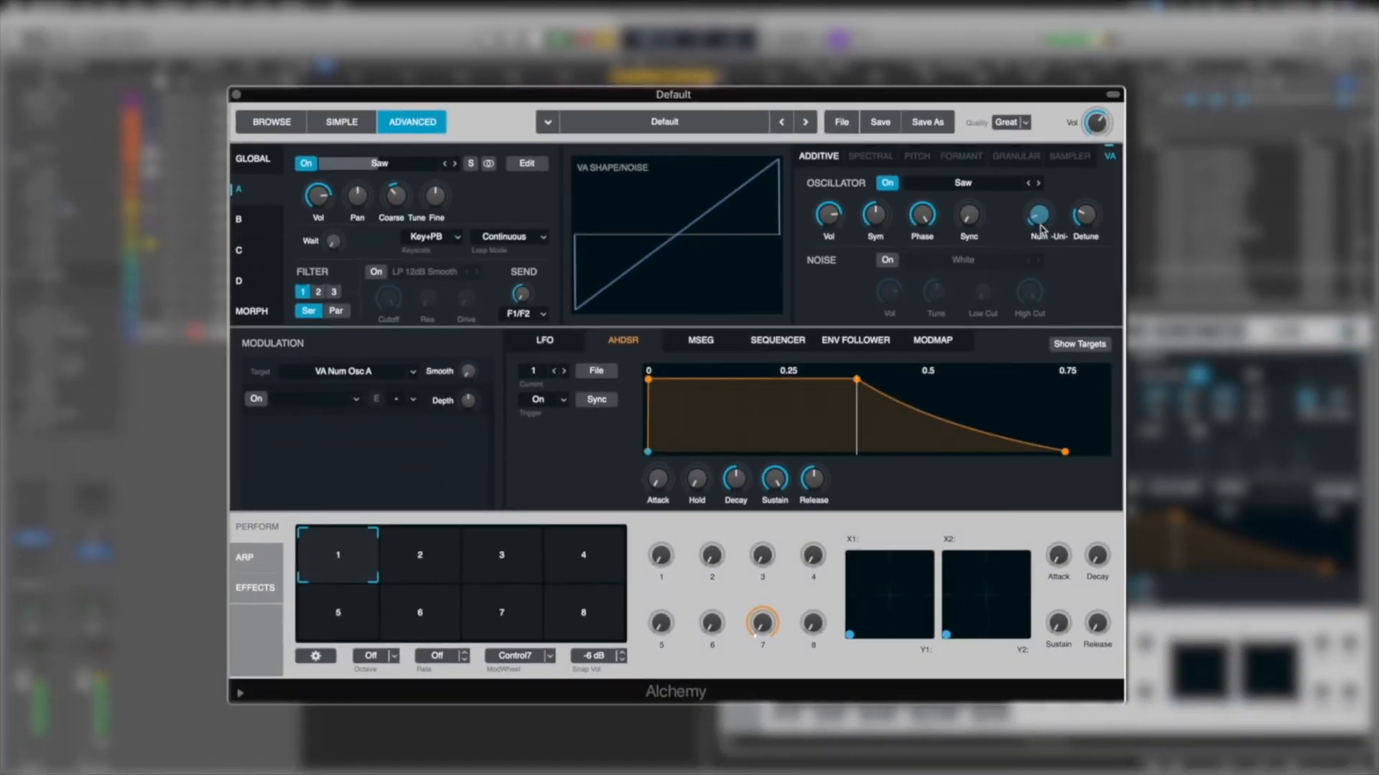
left_click_drag(1044, 221, 1044, 218)
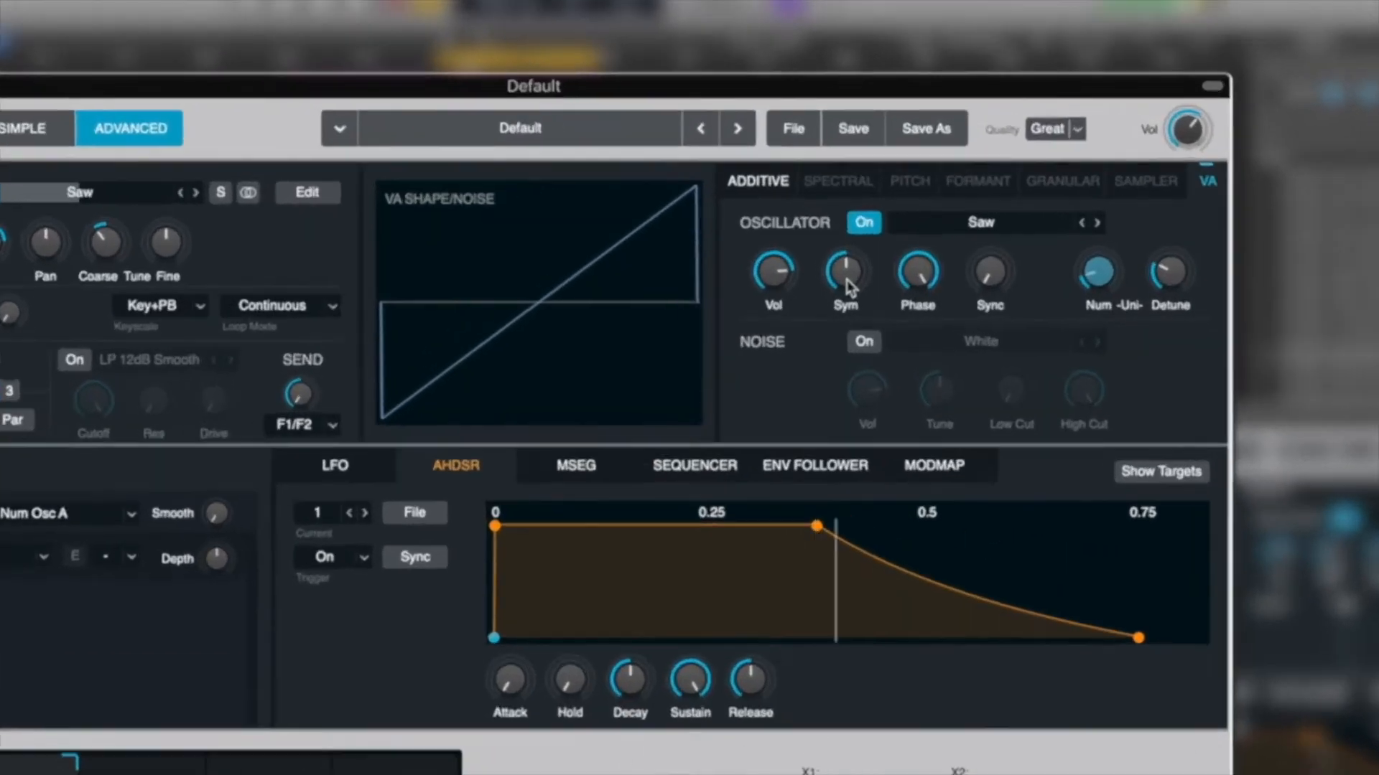
left_click_drag(847, 287, 819, 415)
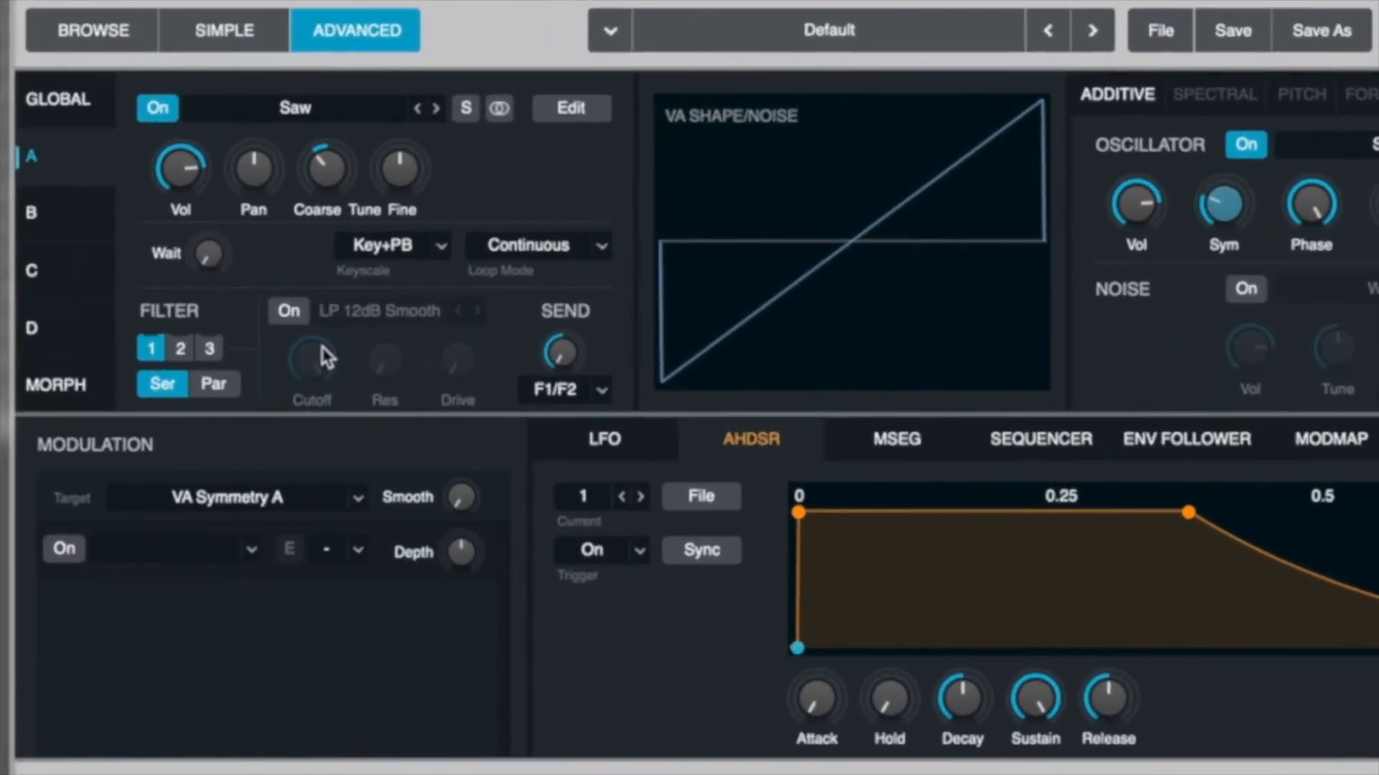
- Turn on filter 1 for source A and set its type to LP 24dB Edgy
left_click(366, 275)
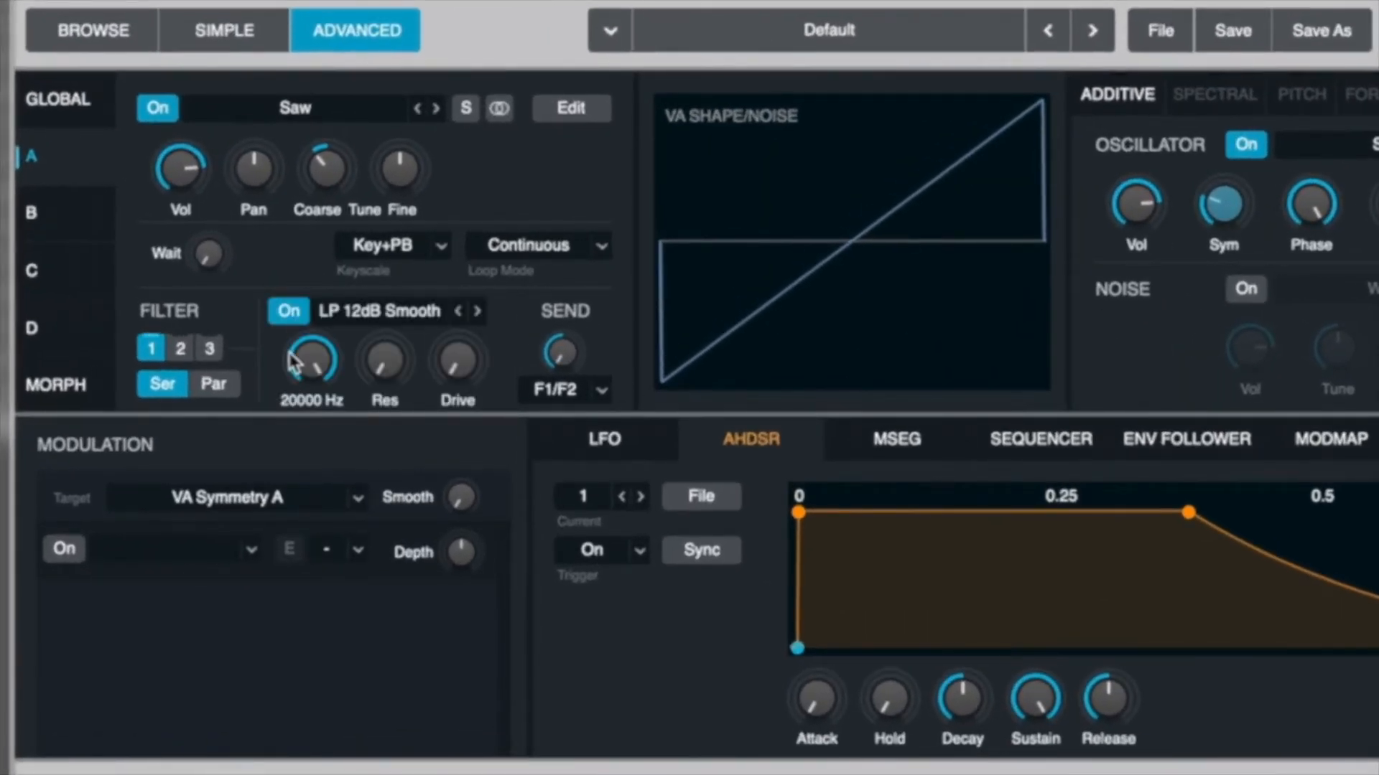
left_click(413, 316)
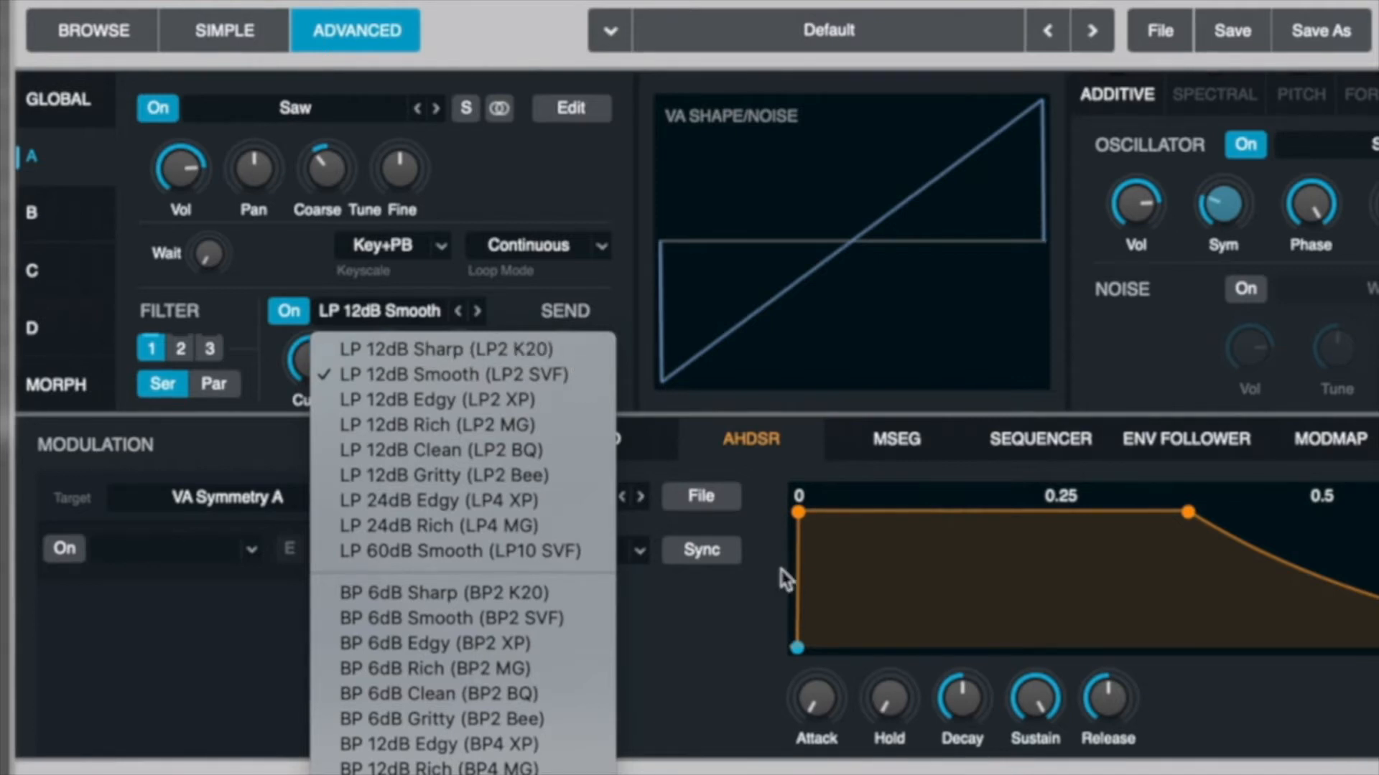
left_click(375, 500)
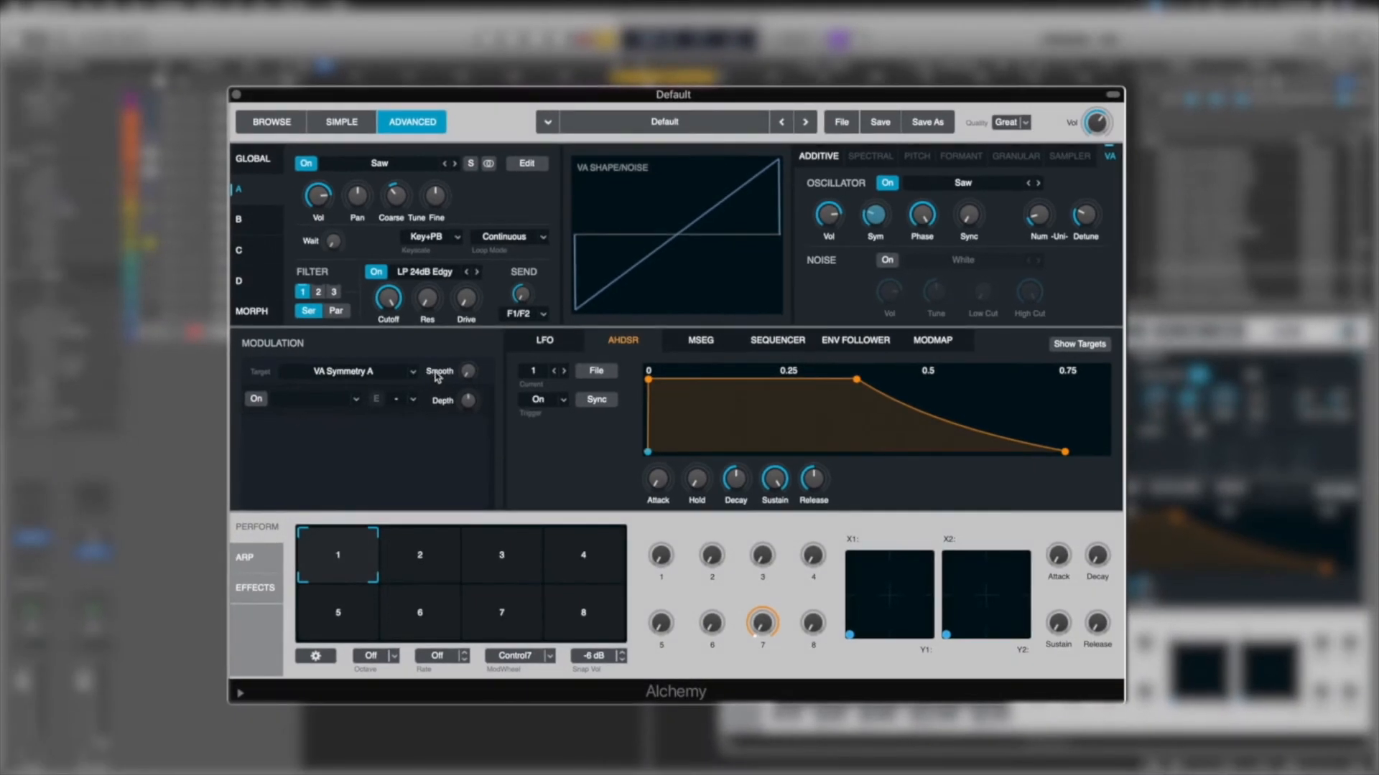
- Lower filter 1's cutoff to about 1384 Hz while the track plays, and stop playback
left_click(387, 297)
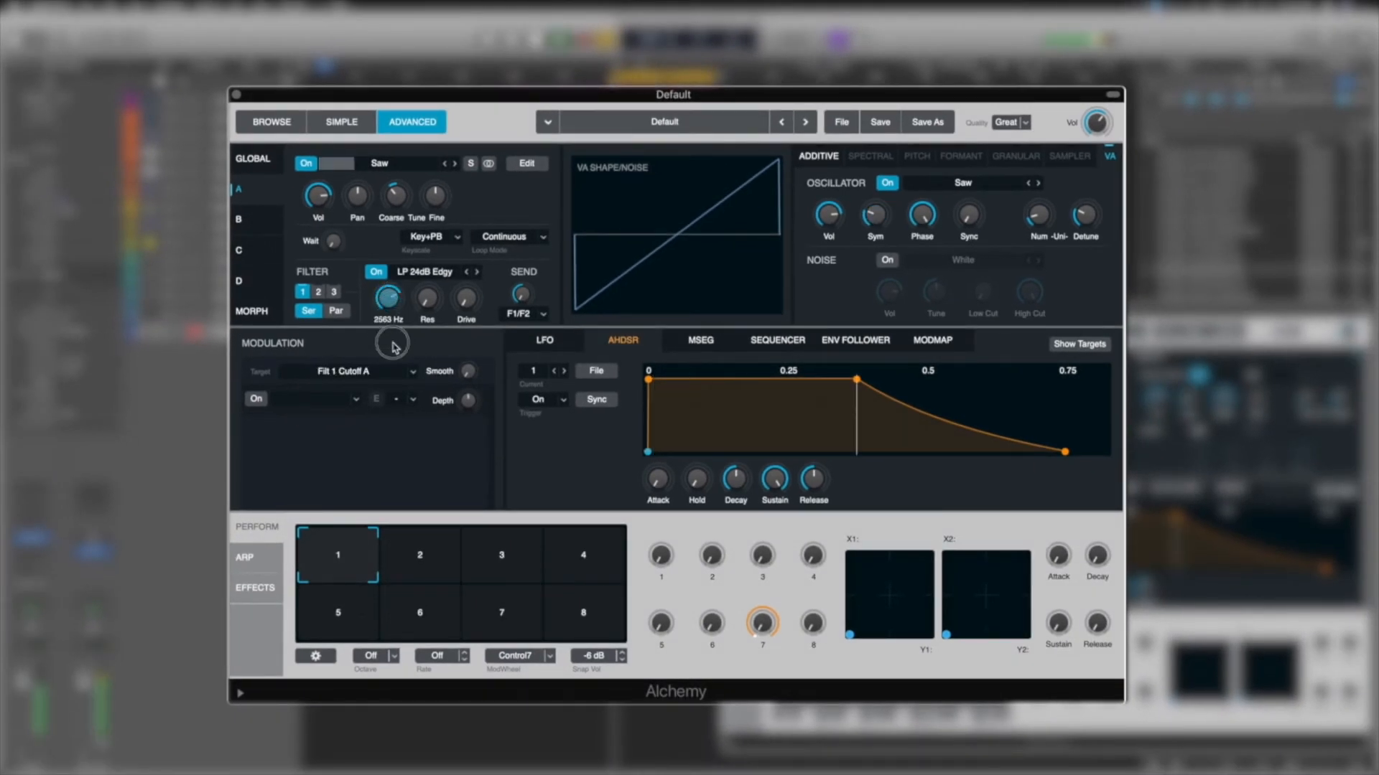
left_click_drag(392, 370, 395, 362)
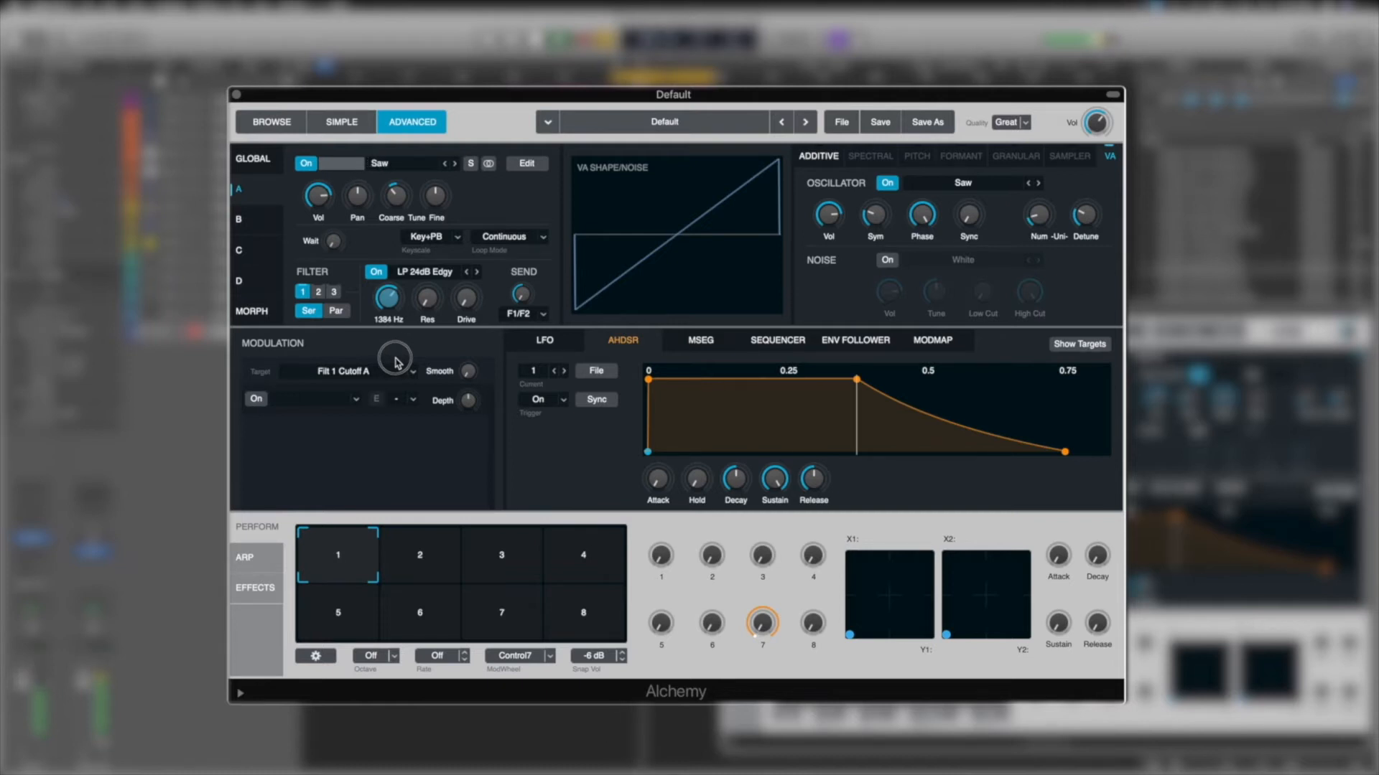
key("space")
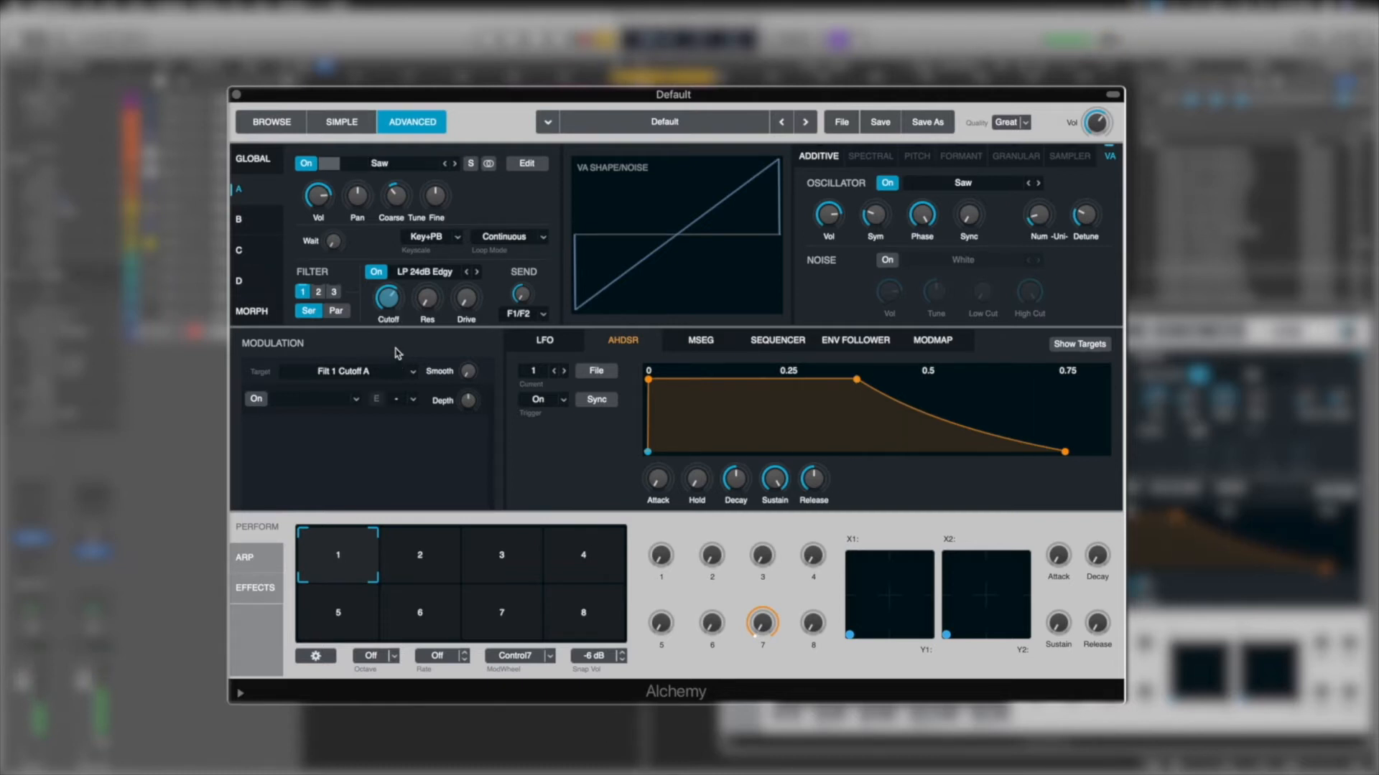
- Add LFO 1 as a modulation source for filter 1's cutoff
right_click(393, 303)
mouse_move(432, 316)
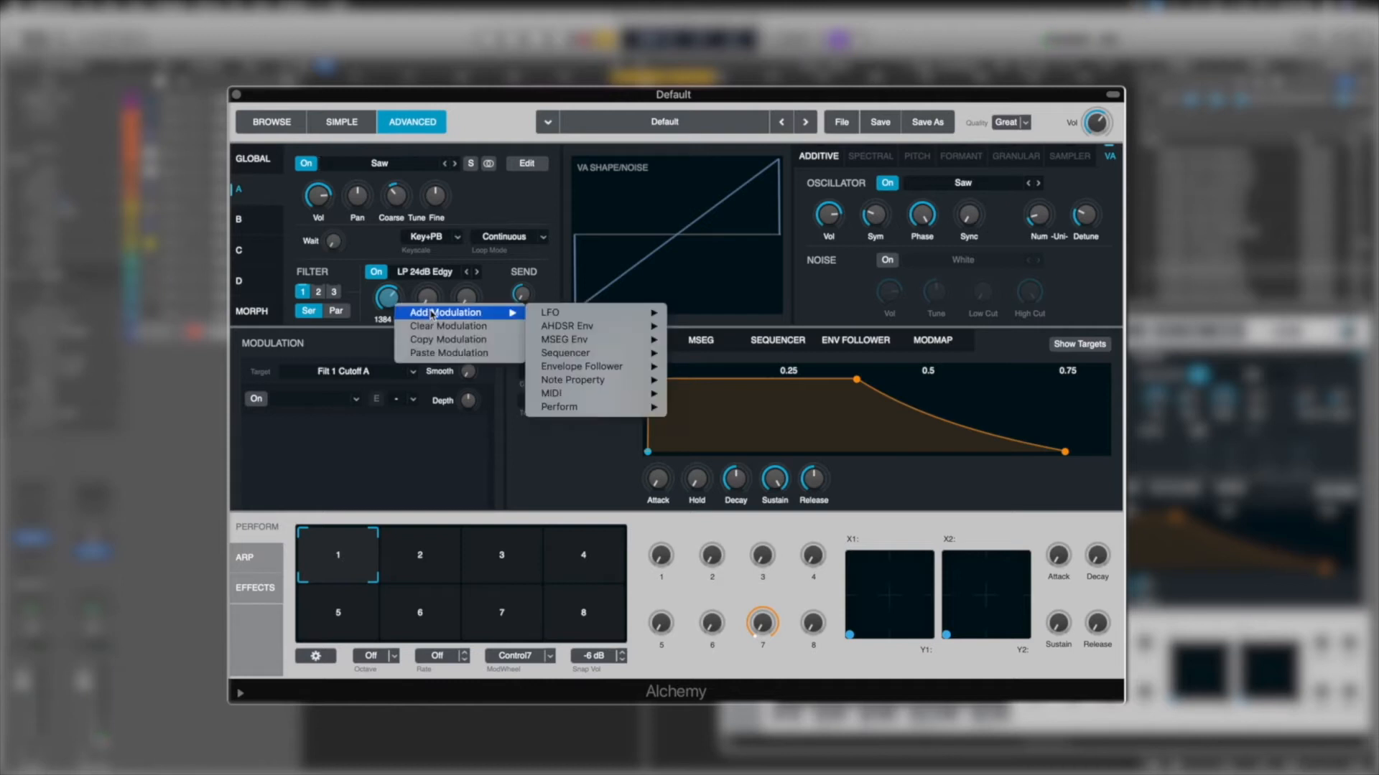
mouse_move(632, 313)
left_click(704, 314)
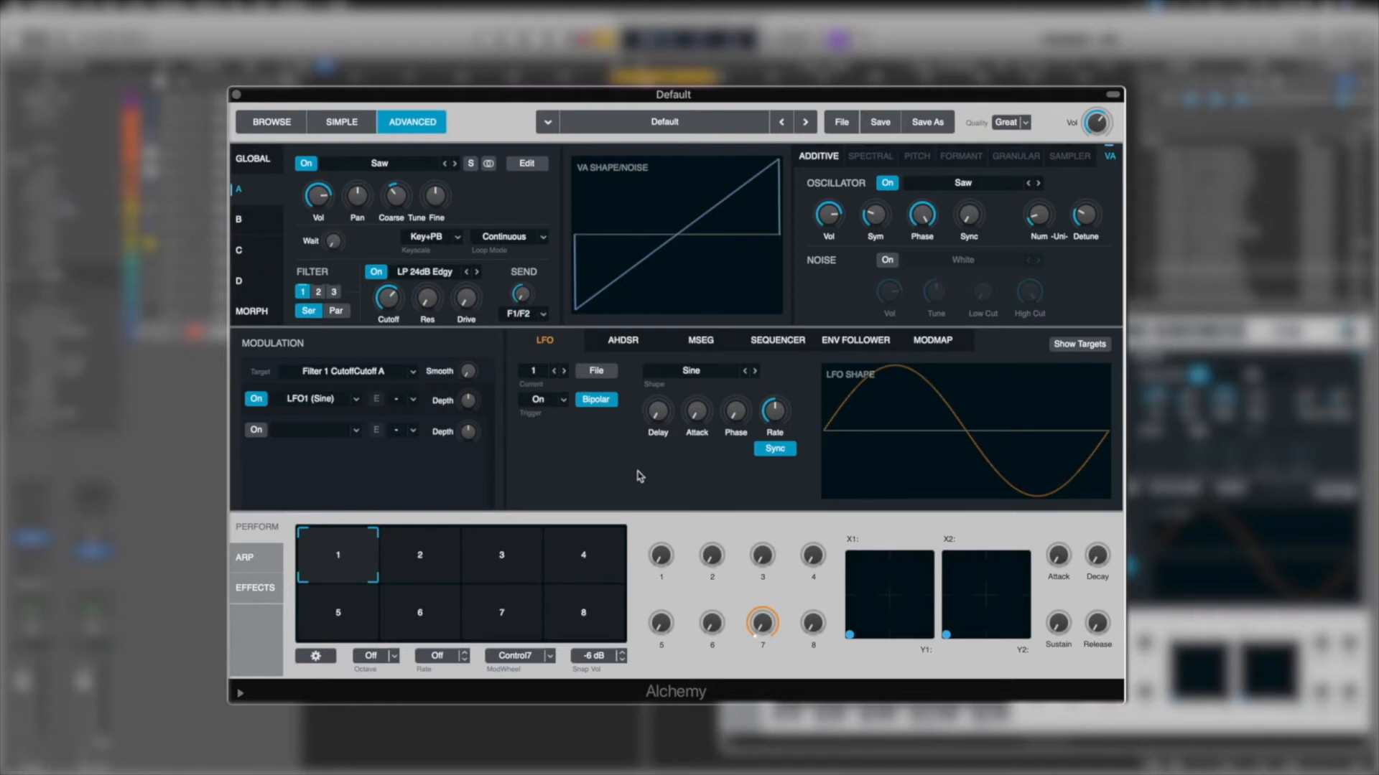
- Set the LFO1 modulation depth on the cutoff to about 20% and lower the LFO's rate
mouse_move(781, 420)
mouse_move(469, 418)
left_click_drag(473, 410, 472, 401)
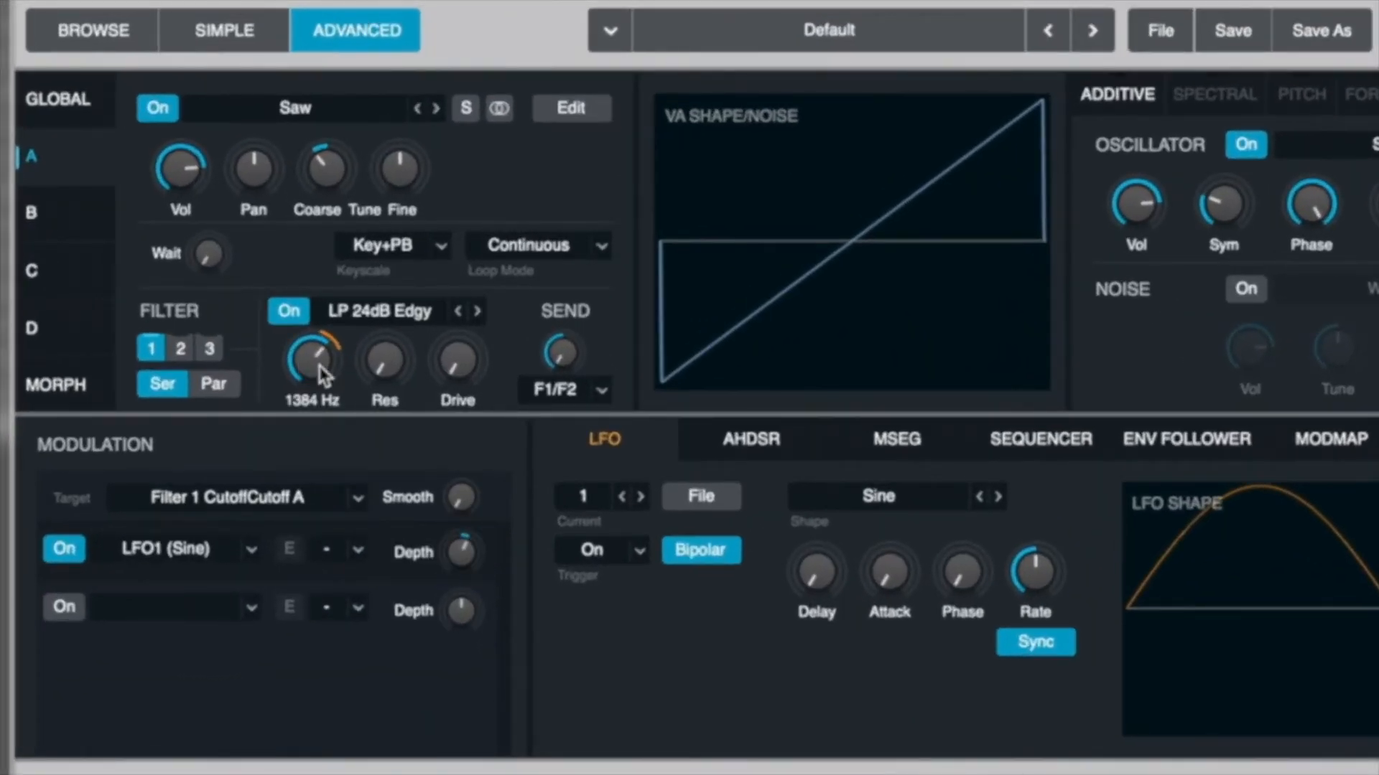
mouse_move(461, 552)
left_mouse_down()
mouse_move(470, 572)
mouse_move(465, 562)
left_mouse_up()
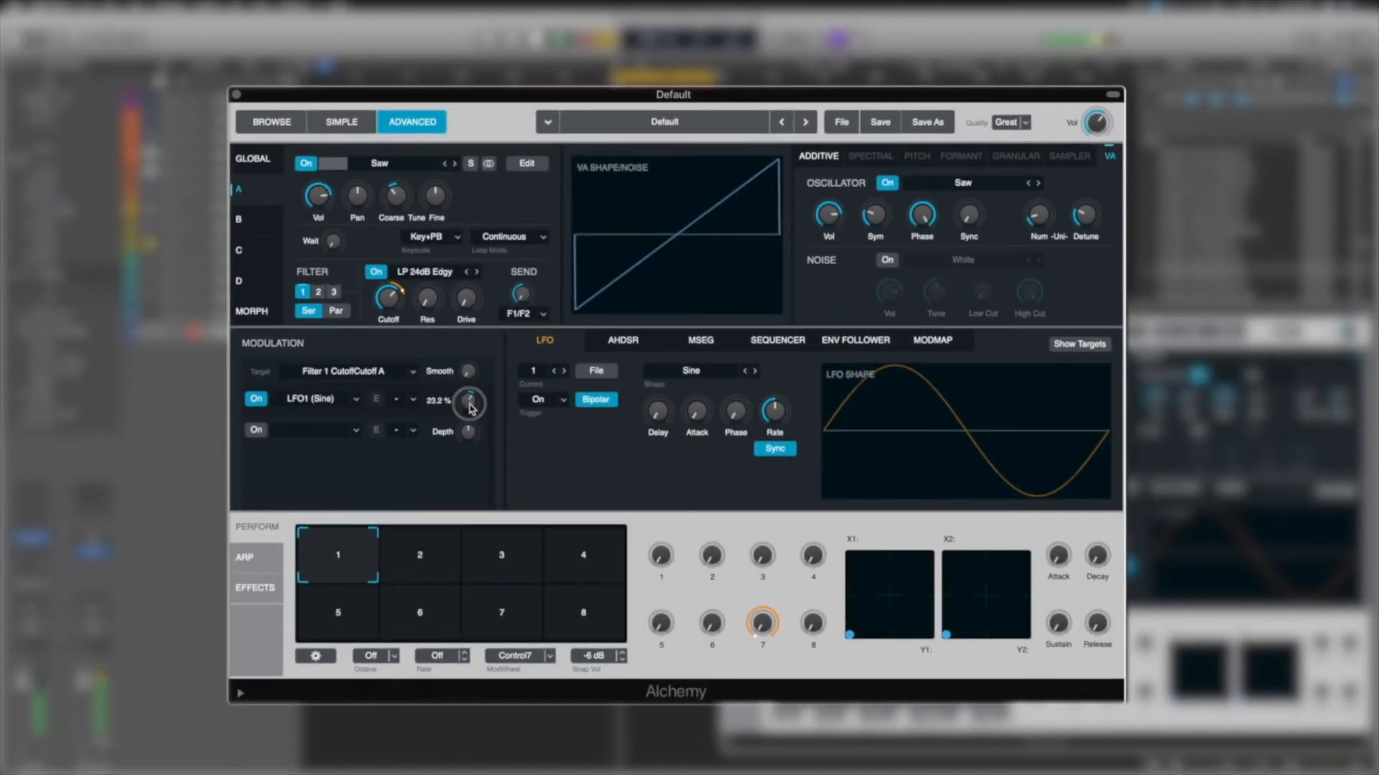
left_click_drag(470, 407, 471, 412)
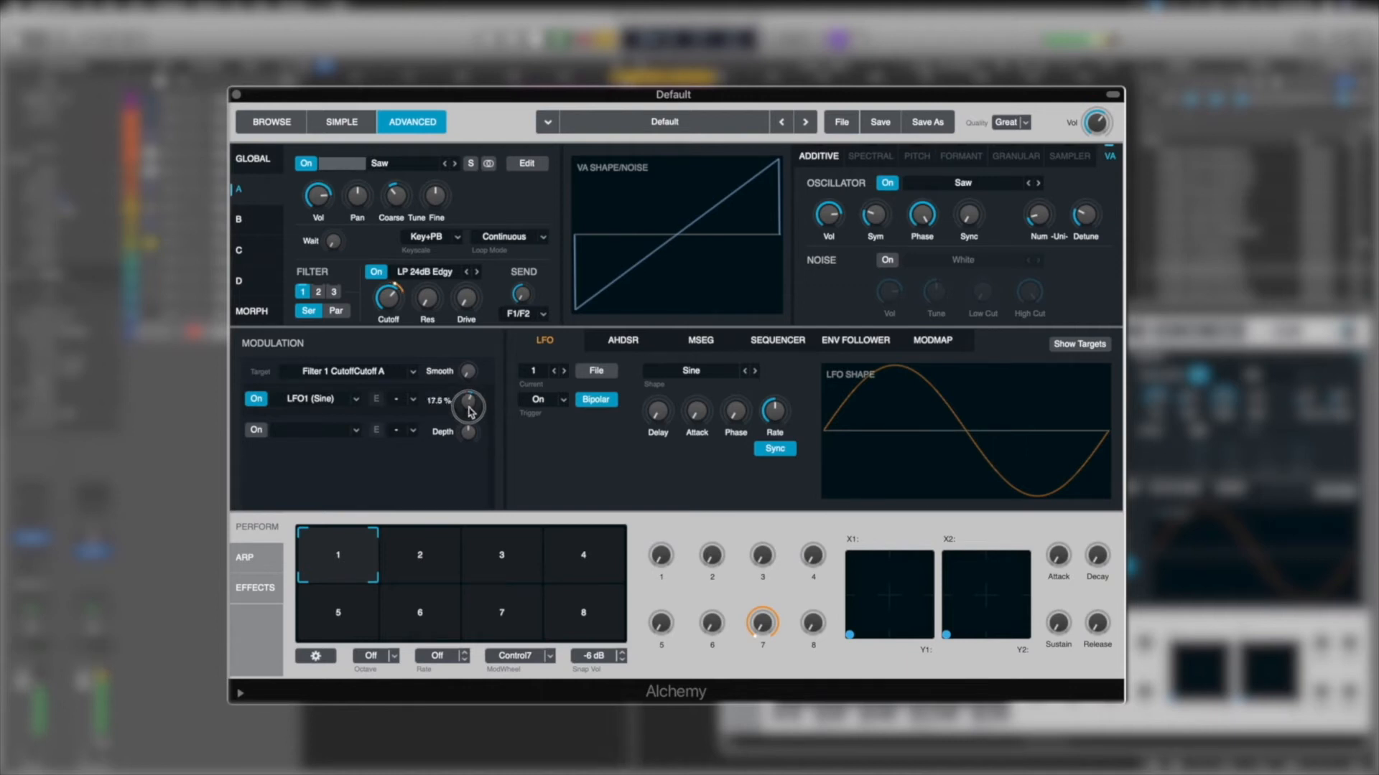
left_click_drag(776, 410, 777, 426)
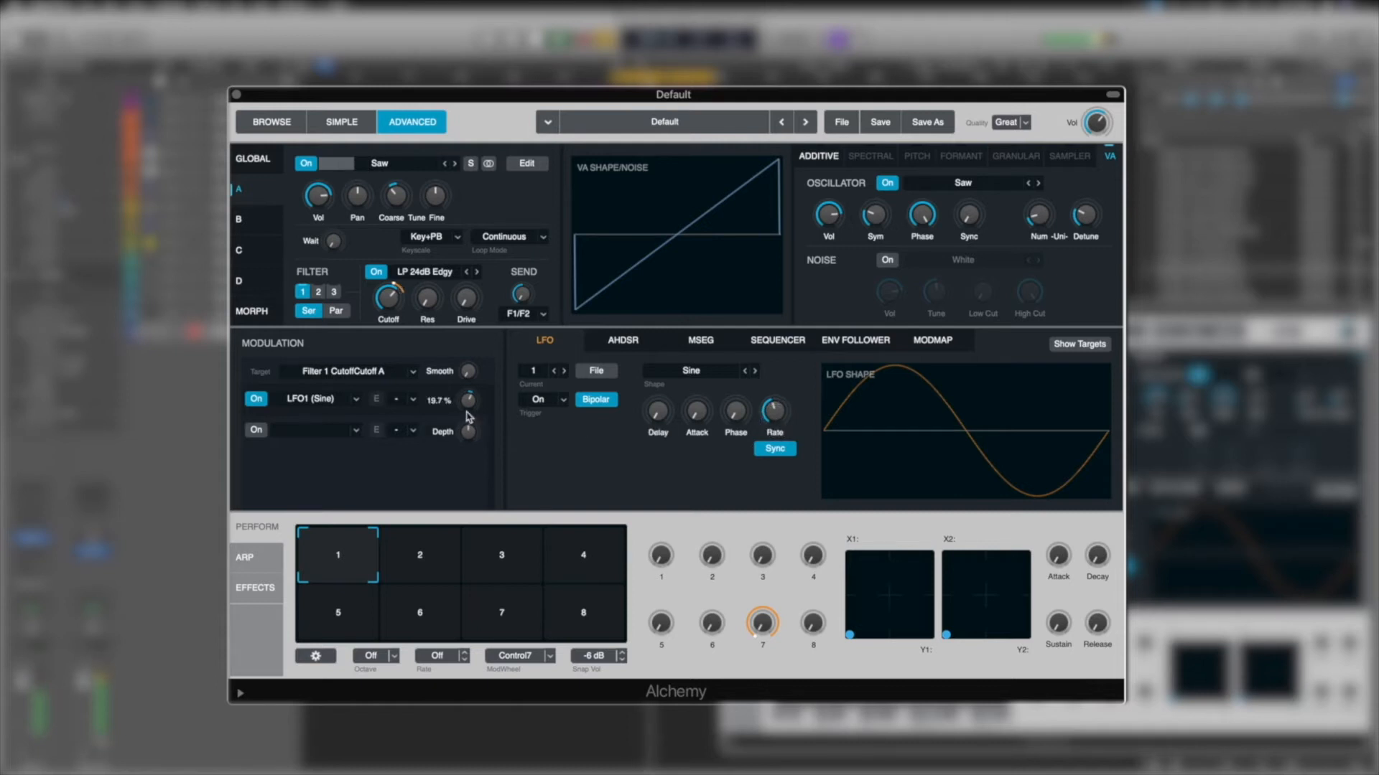
- Readjust filter 1's base cutoff together with the depth of its LFO1 modulation
left_click_drag(387, 300, 389, 310)
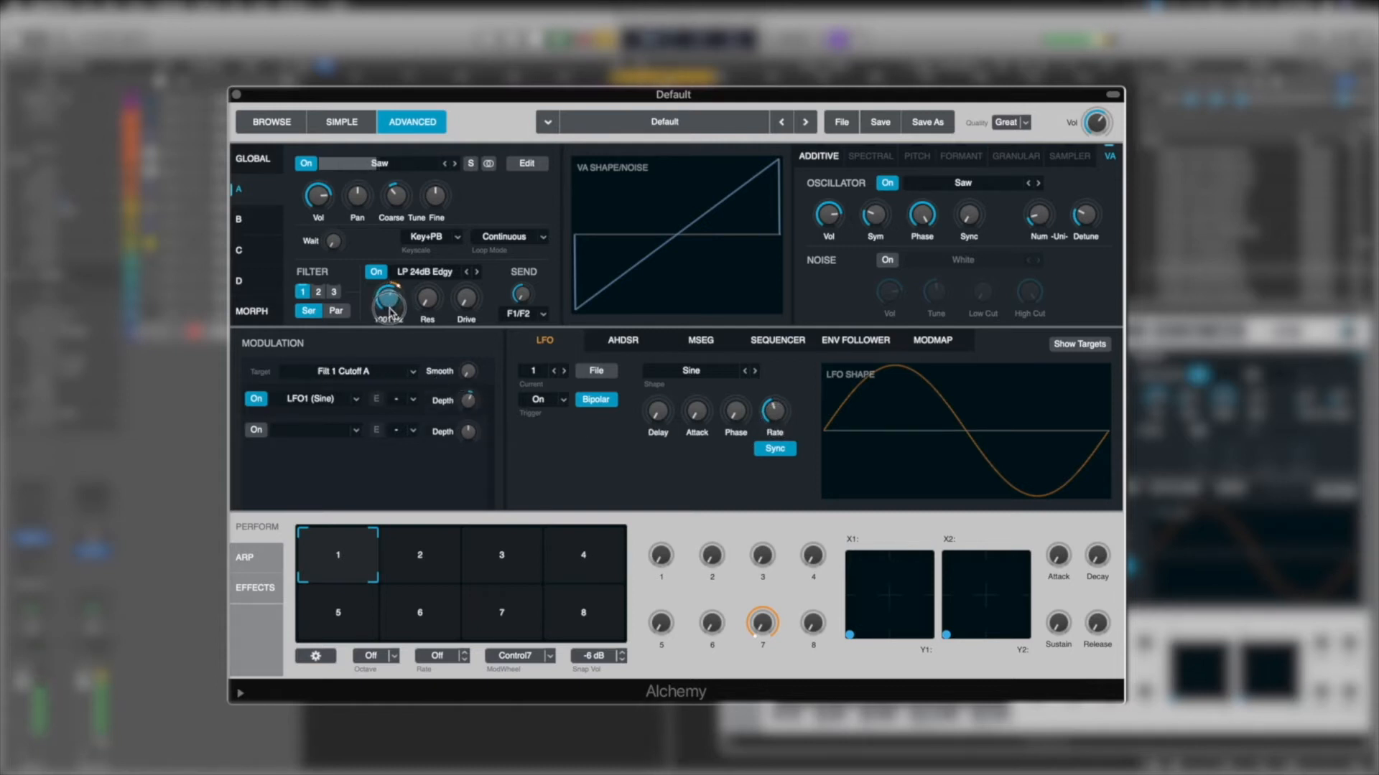
left_click_drag(389, 311, 389, 311)
left_click_drag(468, 400, 470, 410)
left_click_drag(391, 309, 394, 311)
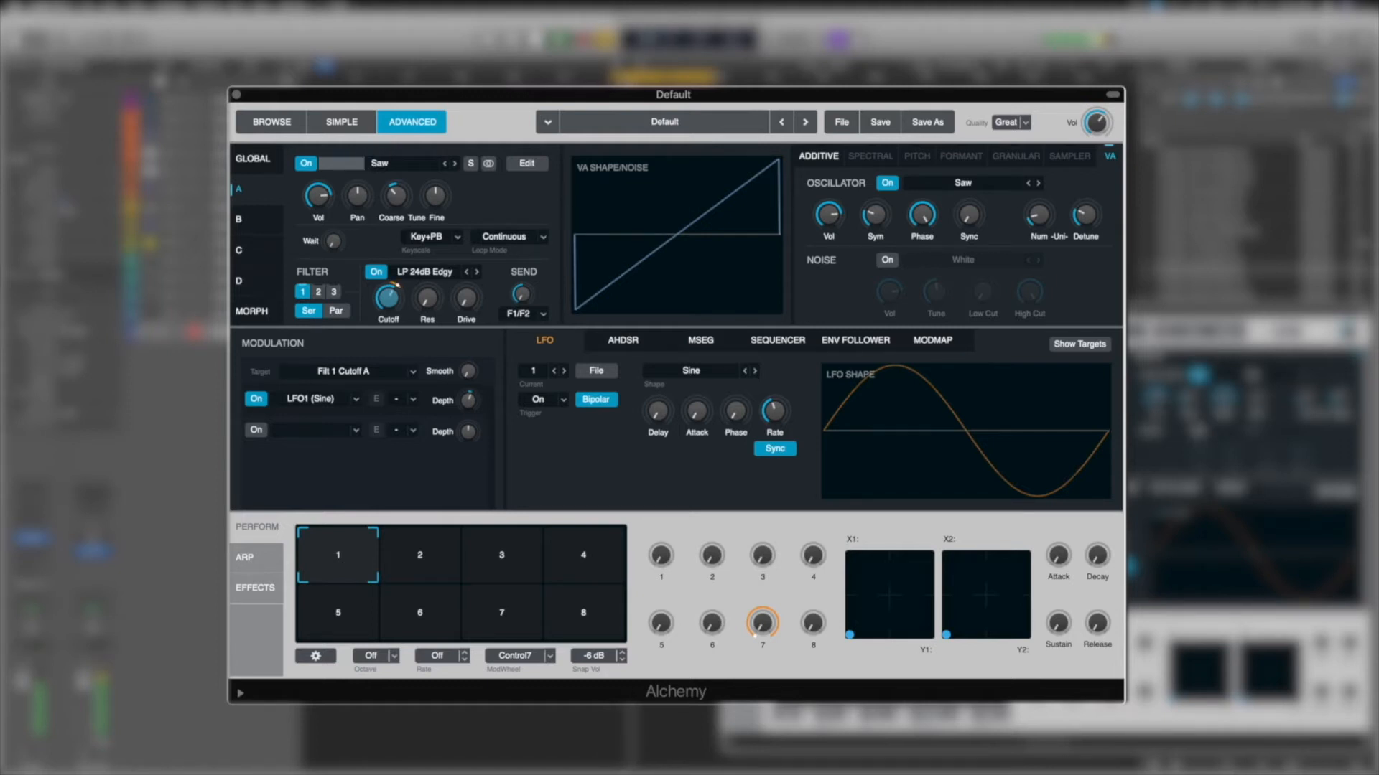
- Add about 6% resonance and about 7% drive to filter 1, touching up the cutoff in between
mouse_move(427, 298)
left_mouse_down()
mouse_move(433, 260)
mouse_move(429, 290)
left_mouse_up()
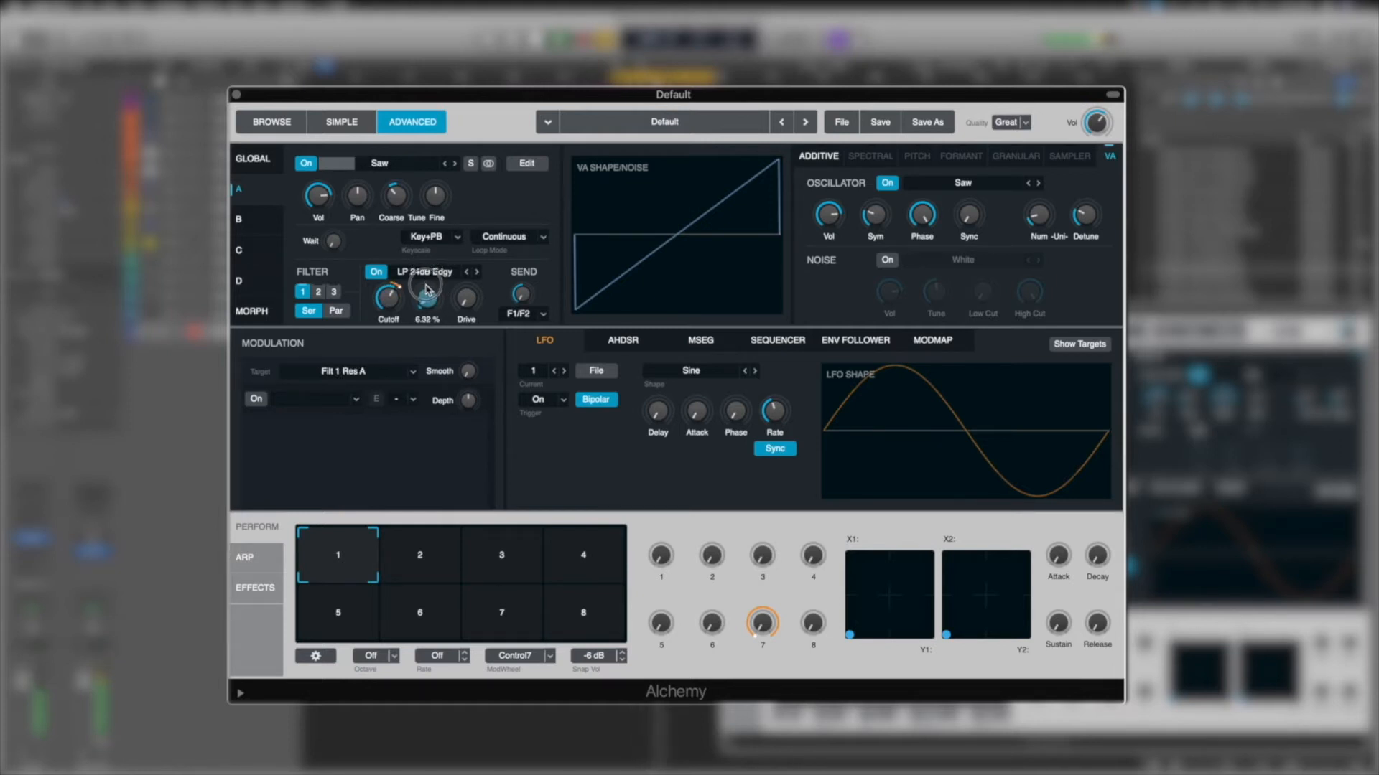
left_click(387, 306)
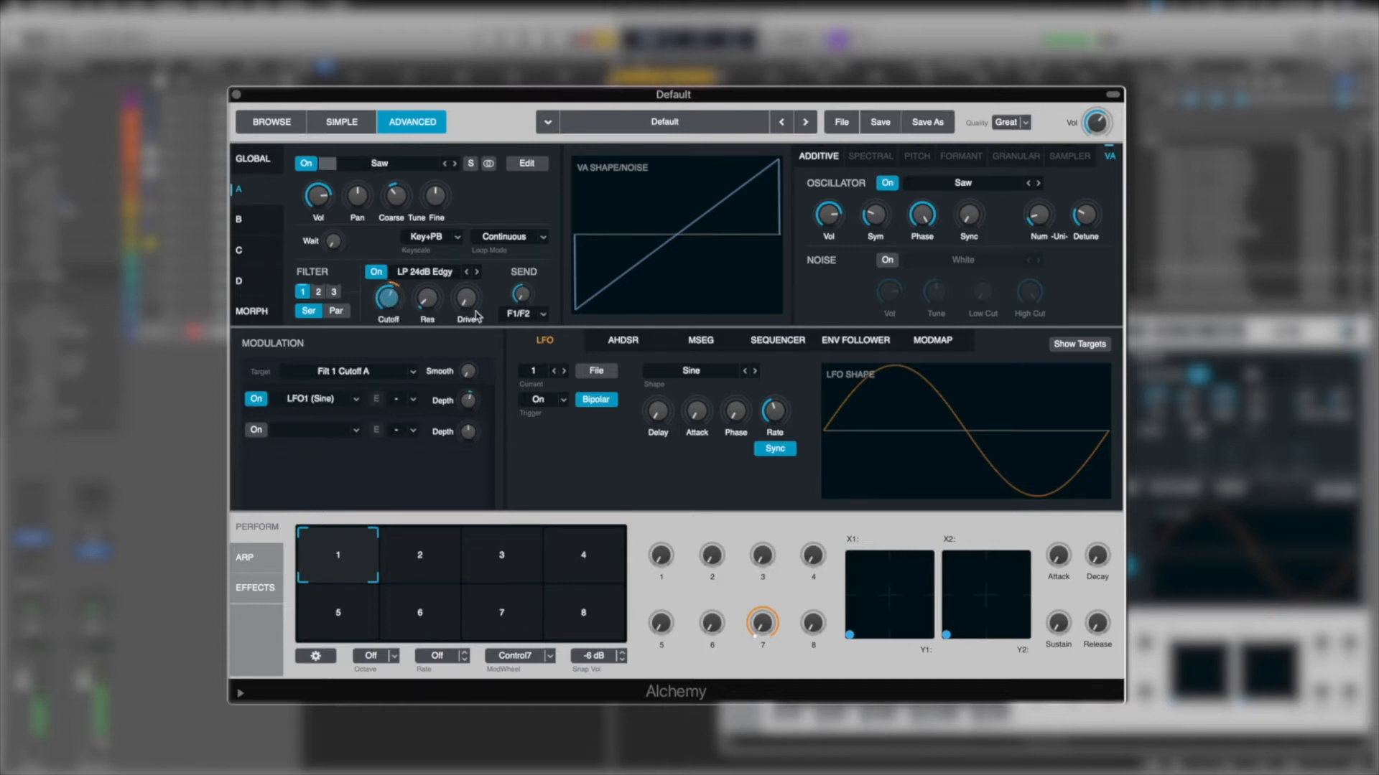
left_click_drag(468, 307, 470, 296)
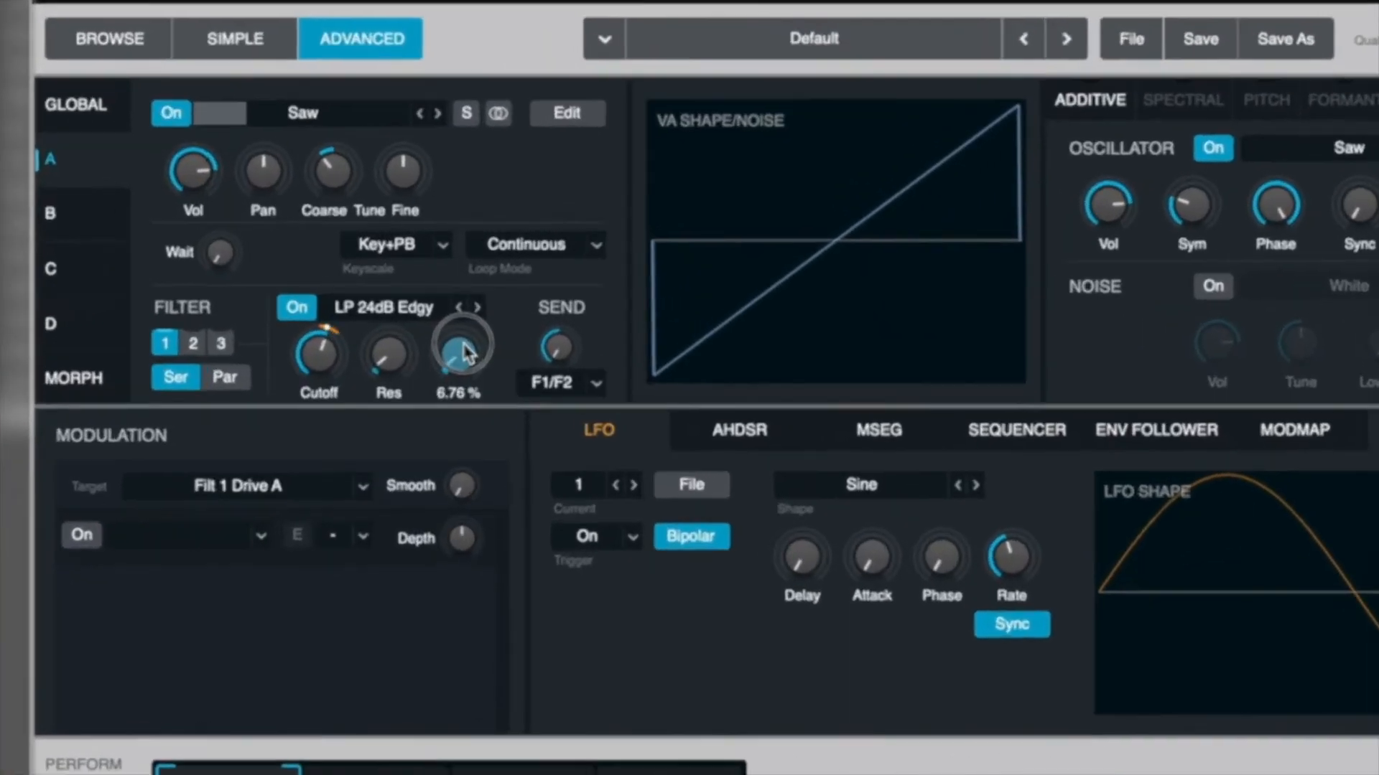
left_click_drag(464, 343, 464, 346)
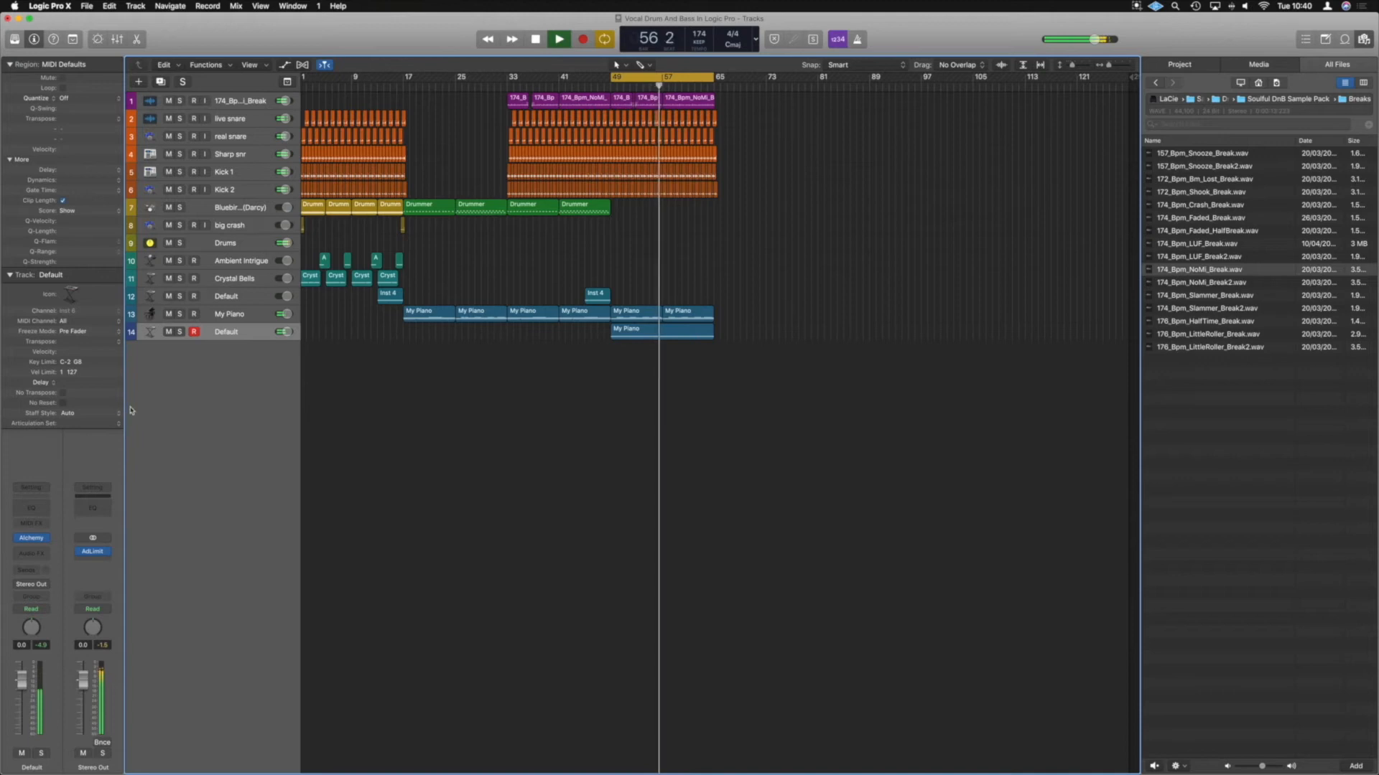
- Stop playback, solo track 14, open its My Piano region in the Piano Roll and audition it
key("space")
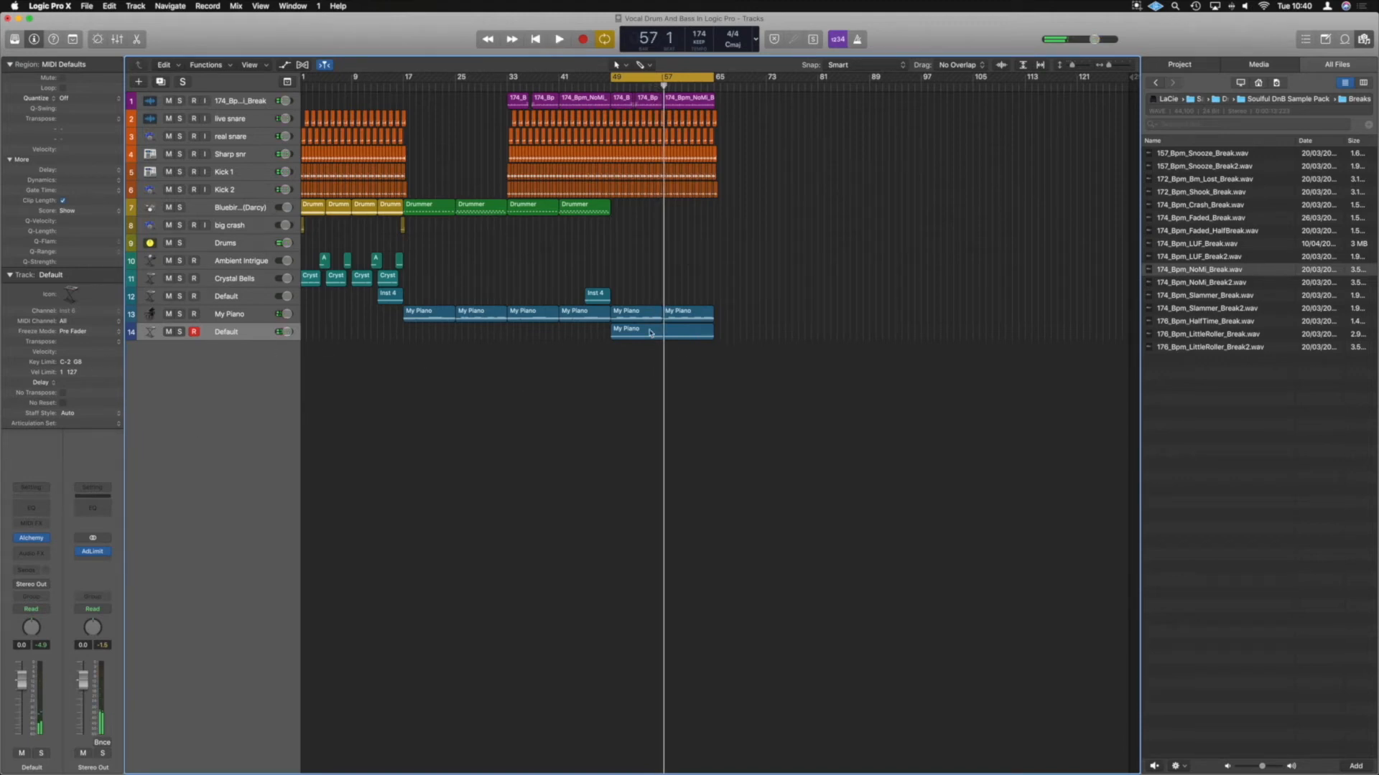
left_click(651, 332)
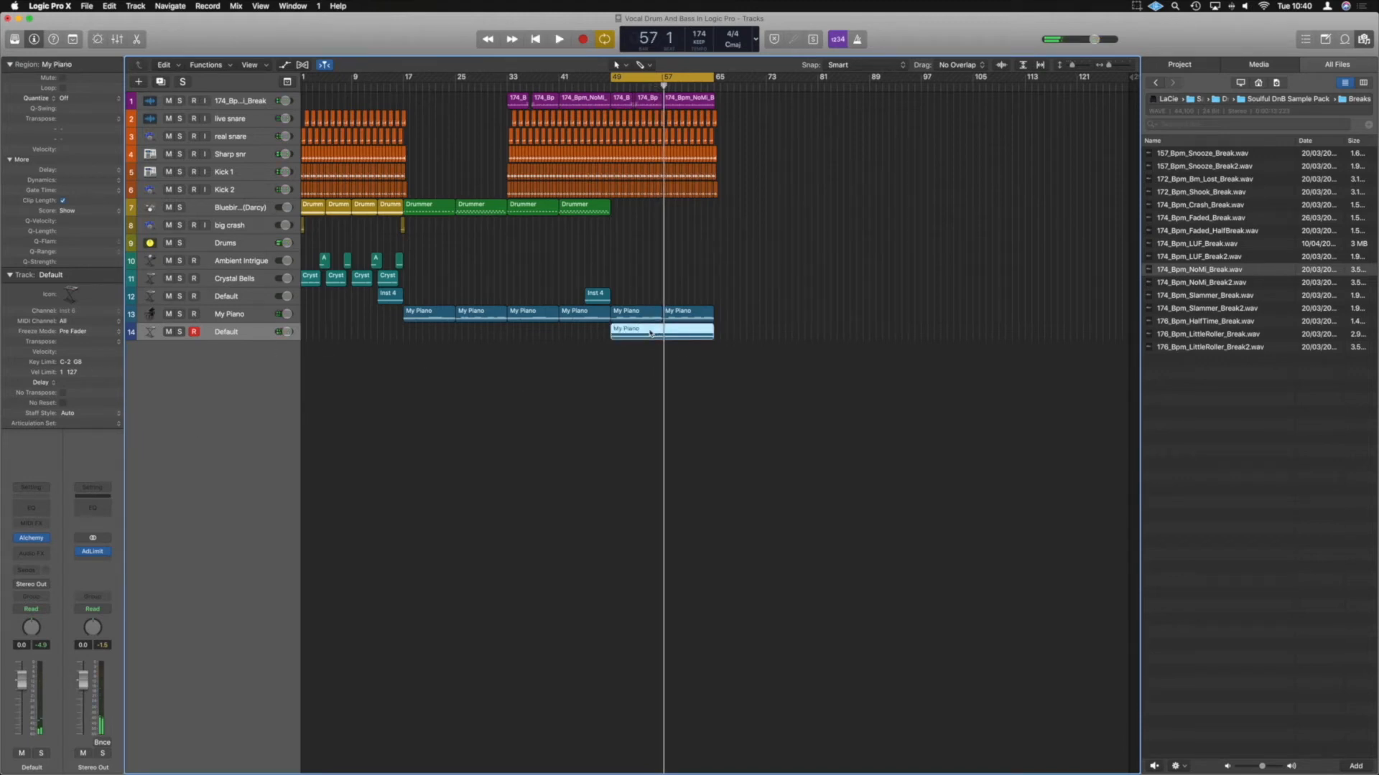
left_click(179, 333)
double_click(655, 333)
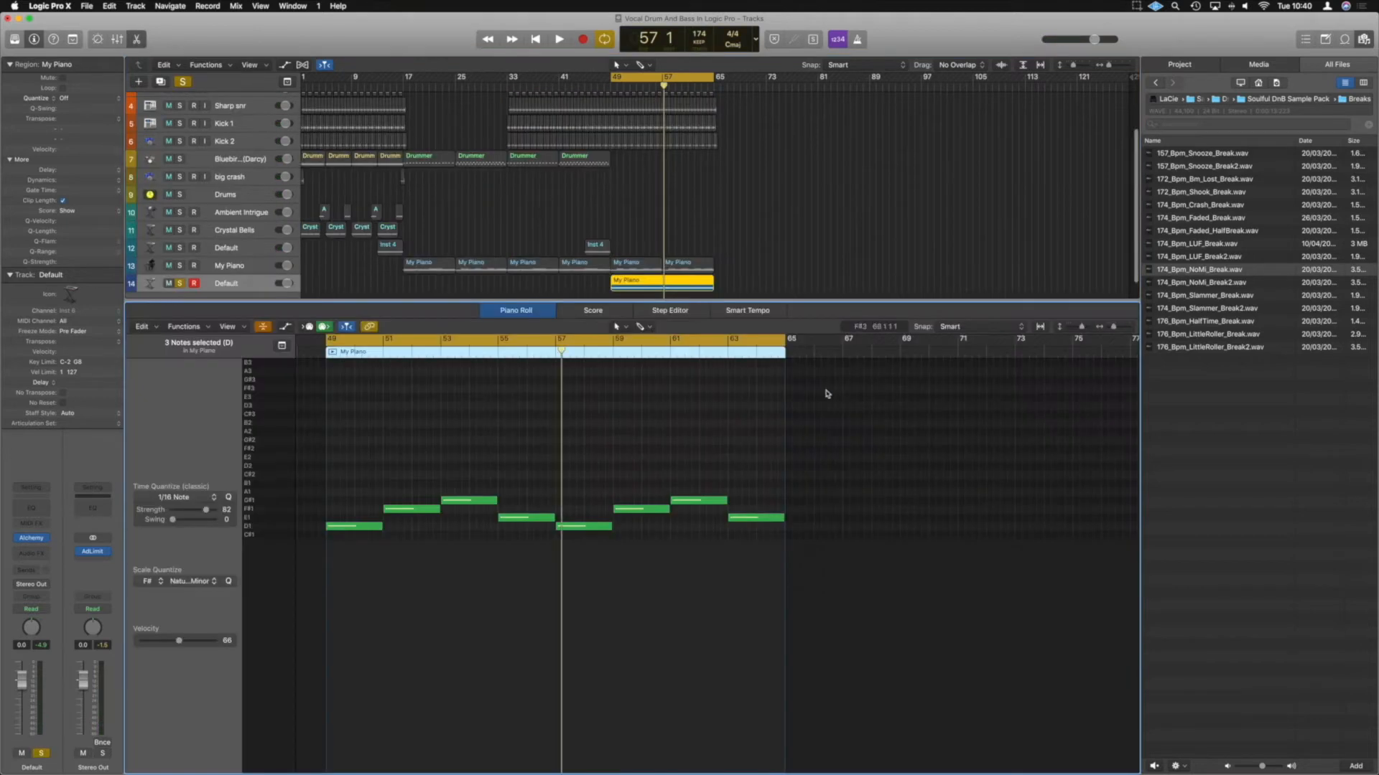
key("space")
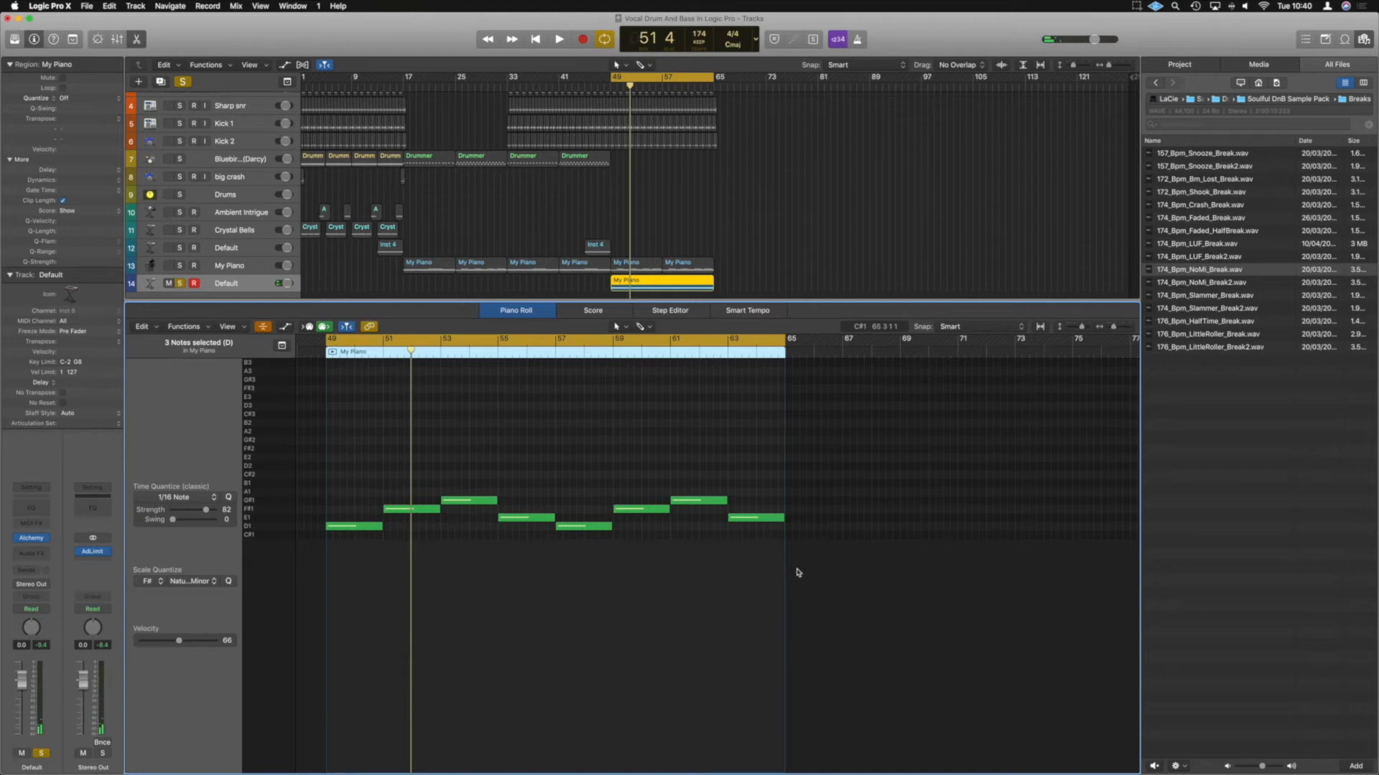
- Select all eight notes in the My Piano region and lengthen them slightly so each overlaps the next
left_click_drag(804, 565, 330, 470)
key("super+Right")
key("super+Right")
key("super+Right")
key("super+Right")
key("super+Right")
key("super+Right")
key("super+Right")
key("super+Right")
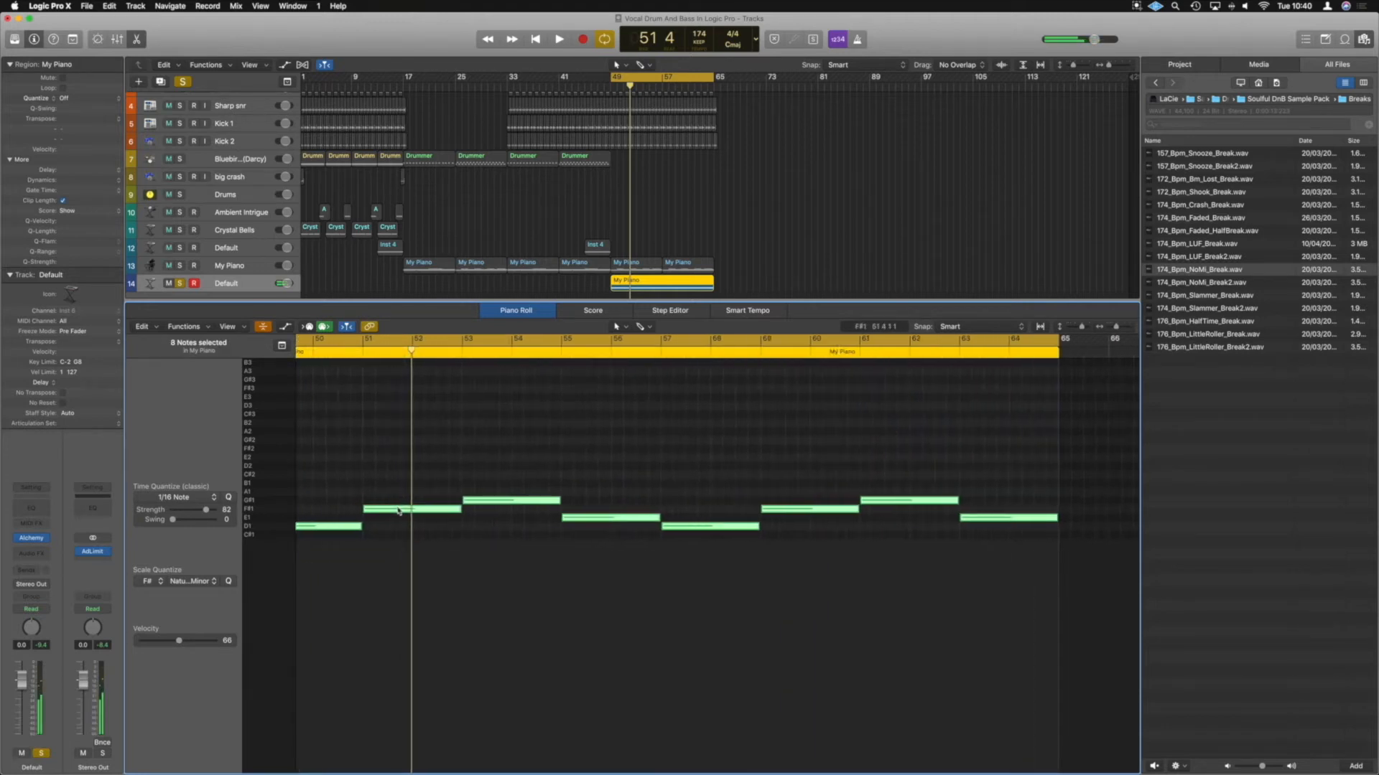
scroll(398, 508, "left", 5)
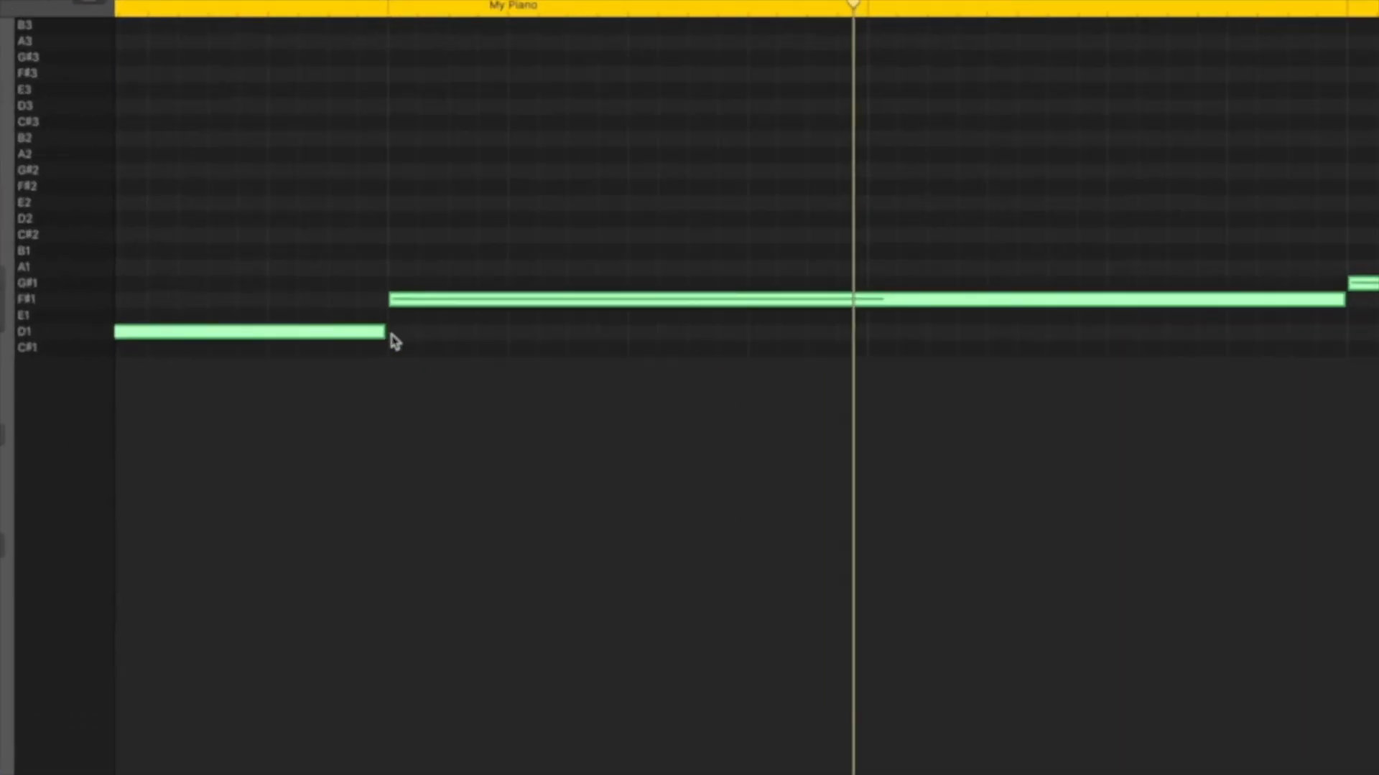
left_click_drag(438, 523, 439, 526)
left_click_drag(386, 342, 395, 343)
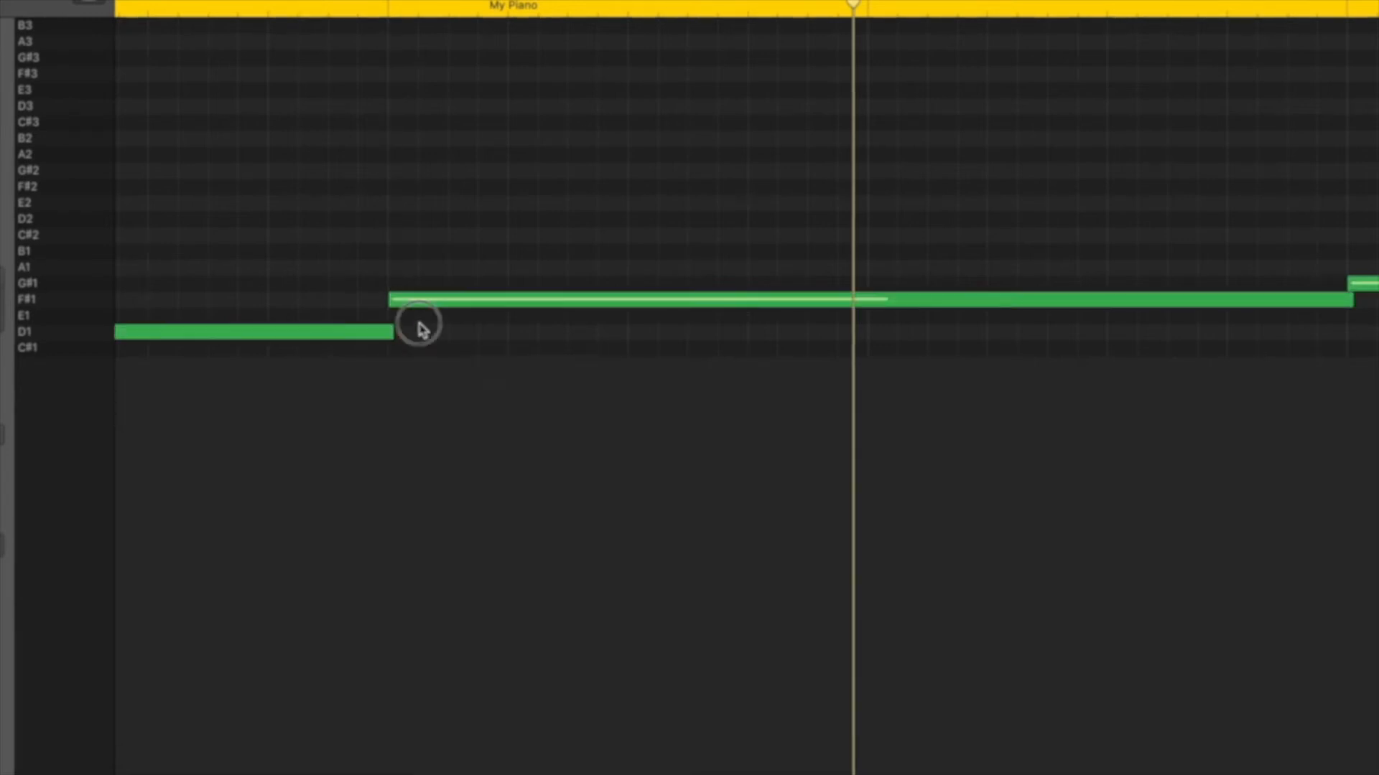
- Close the Piano Roll and set Alchemy's voice mode to Legato
key("super+Left")
key("super+Left")
key("super+Left")
key("super+Left")
key("super+Left")
key("super+Left")
key("super+Left")
key("super+Left")
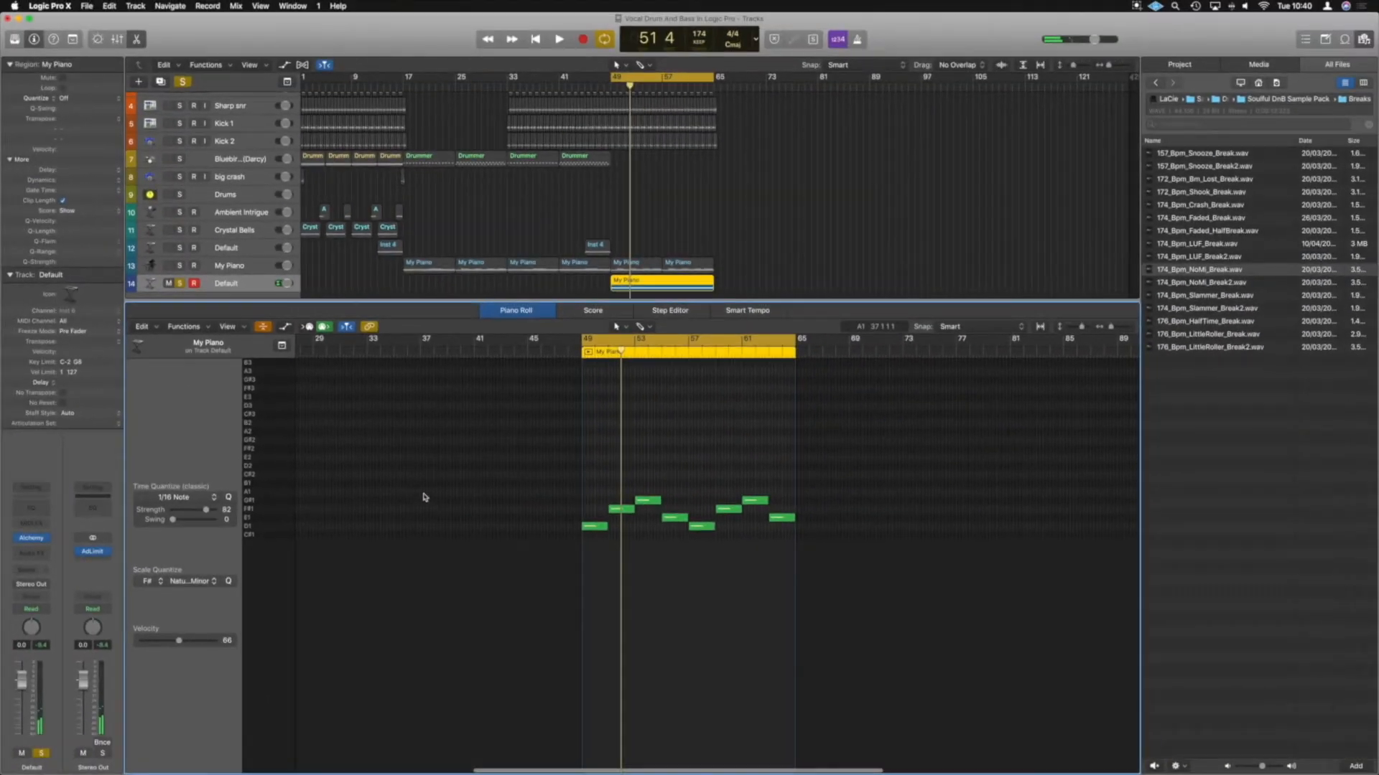
key("e")
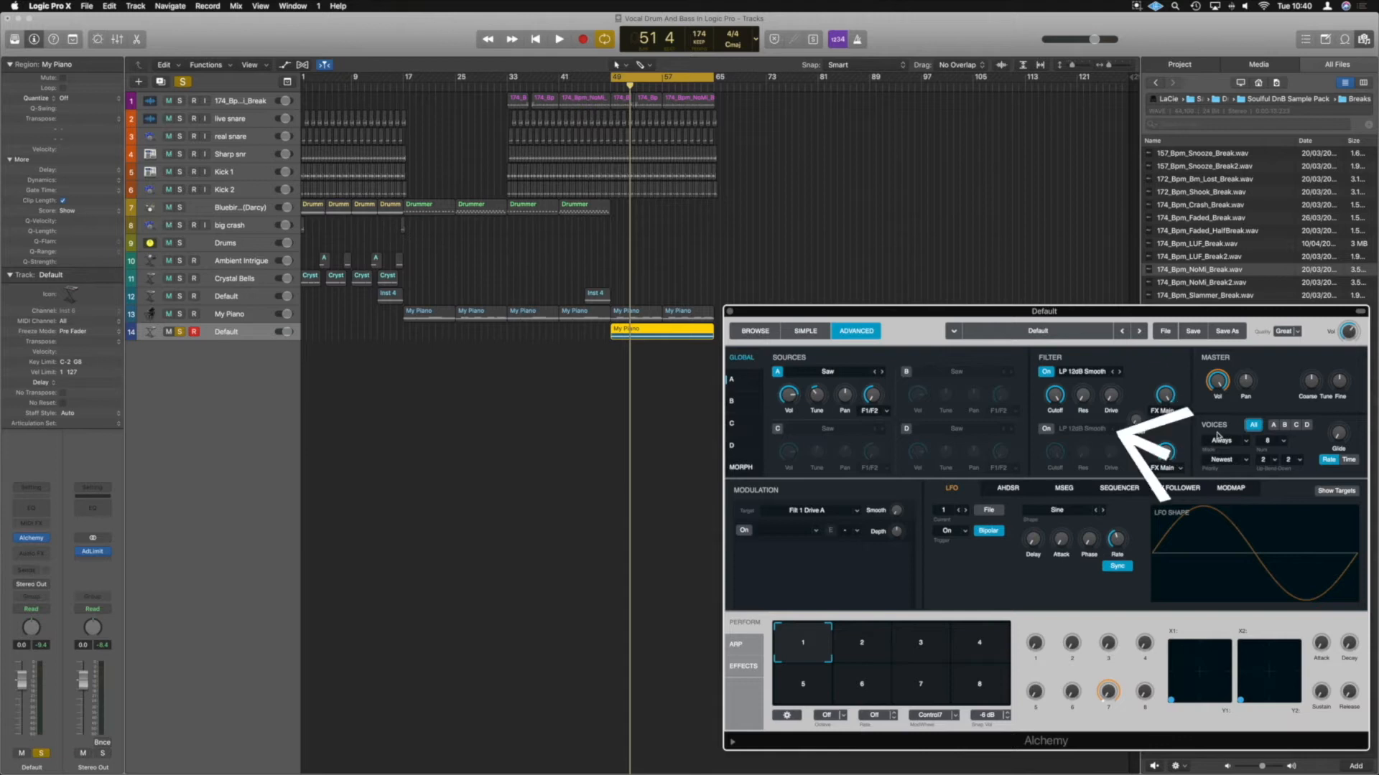
left_click(1222, 441)
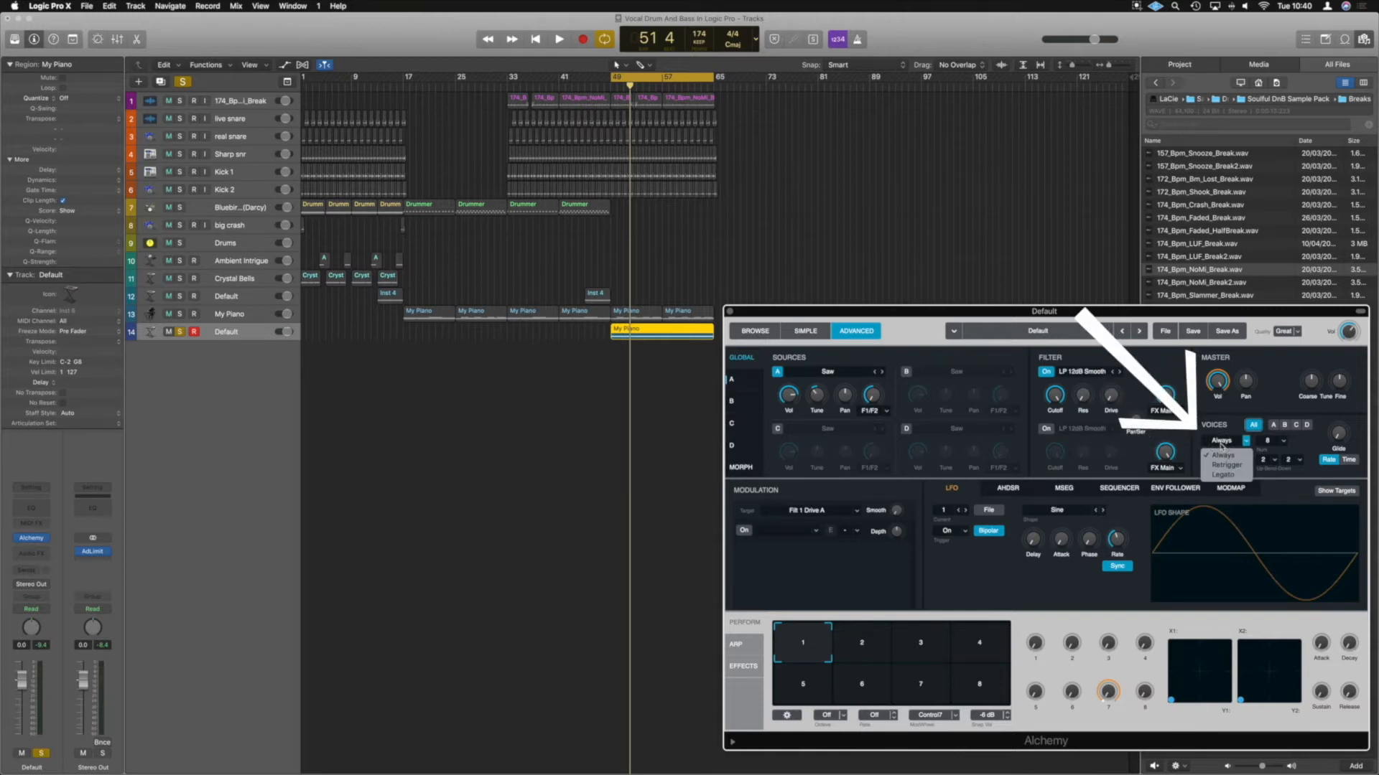
left_click(1222, 475)
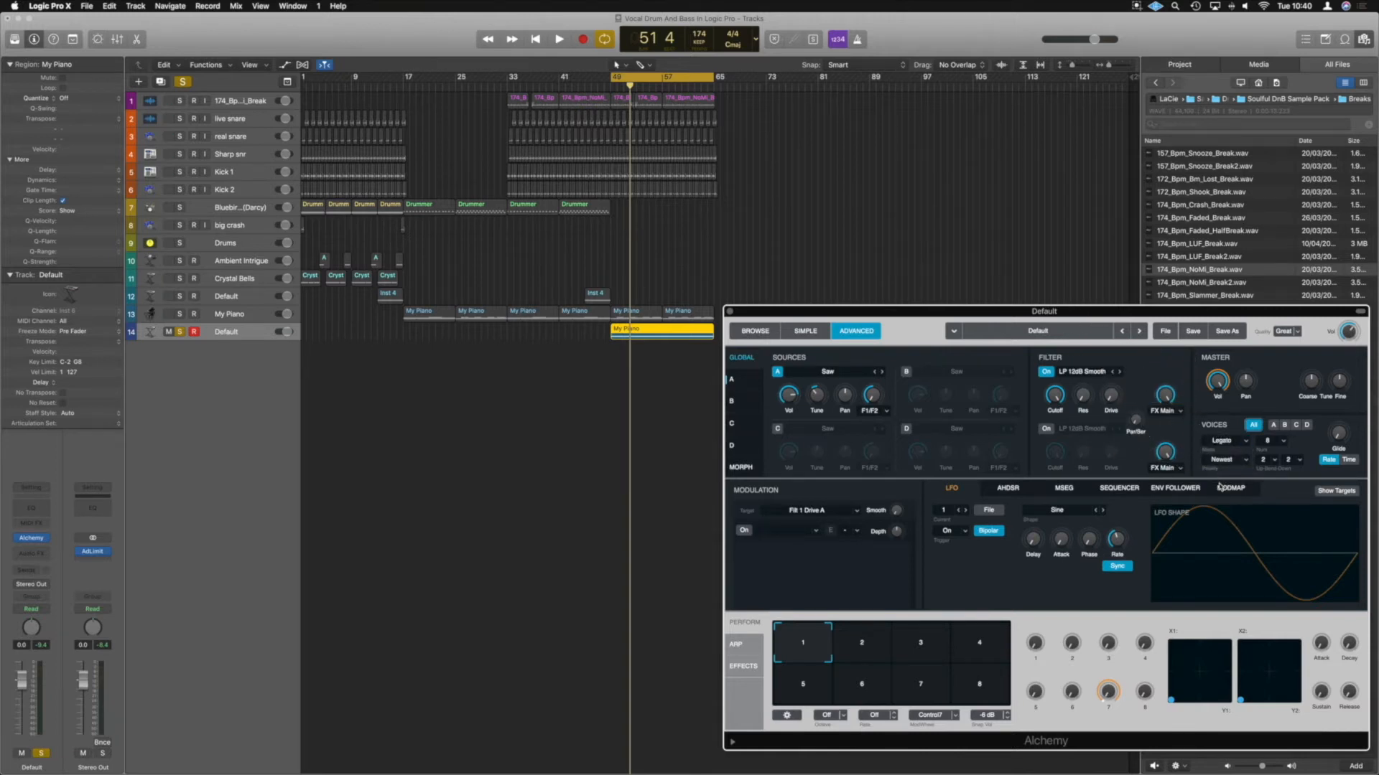
- Add a small amount of Rate-based glide to Alchemy's voices and audition the soloed bass
left_click(1340, 438)
key("space")
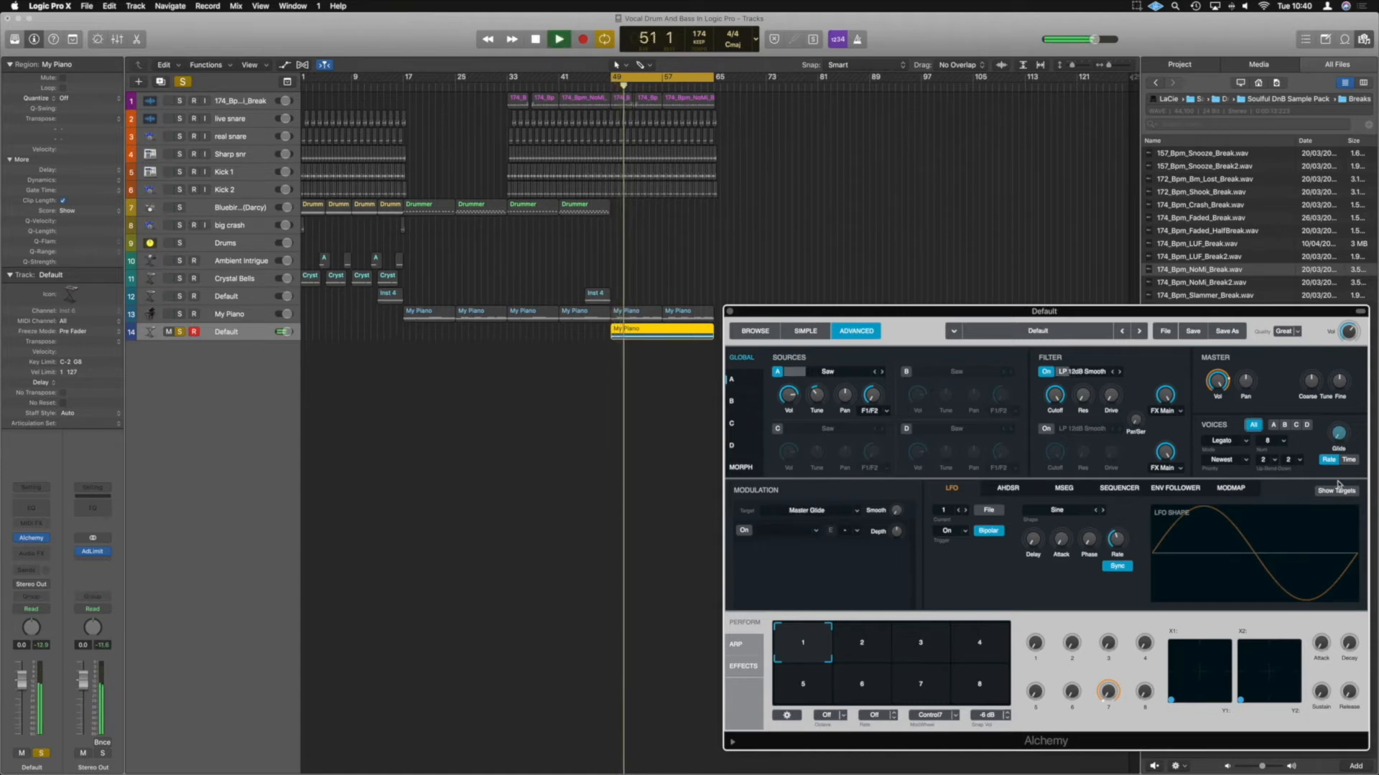
key("space")
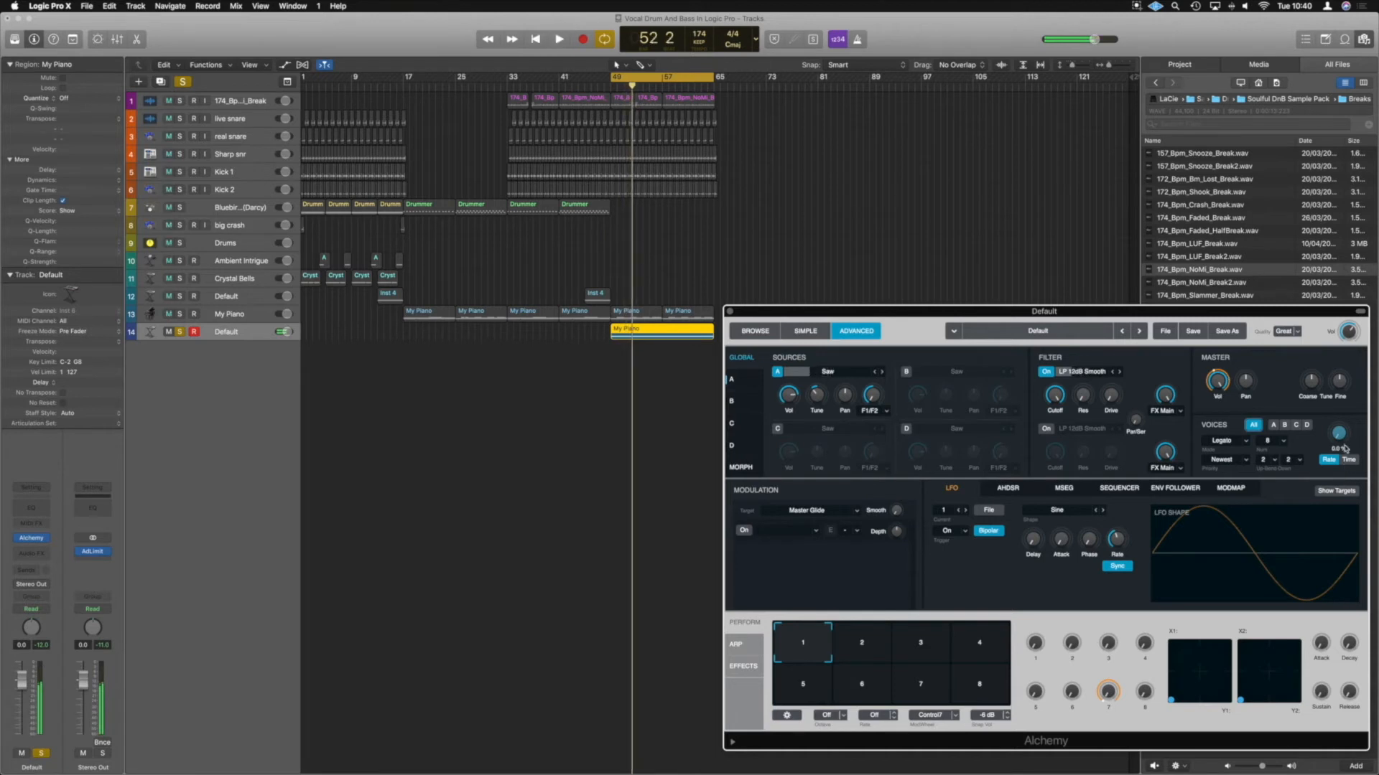
left_click_drag(1340, 441, 1343, 435)
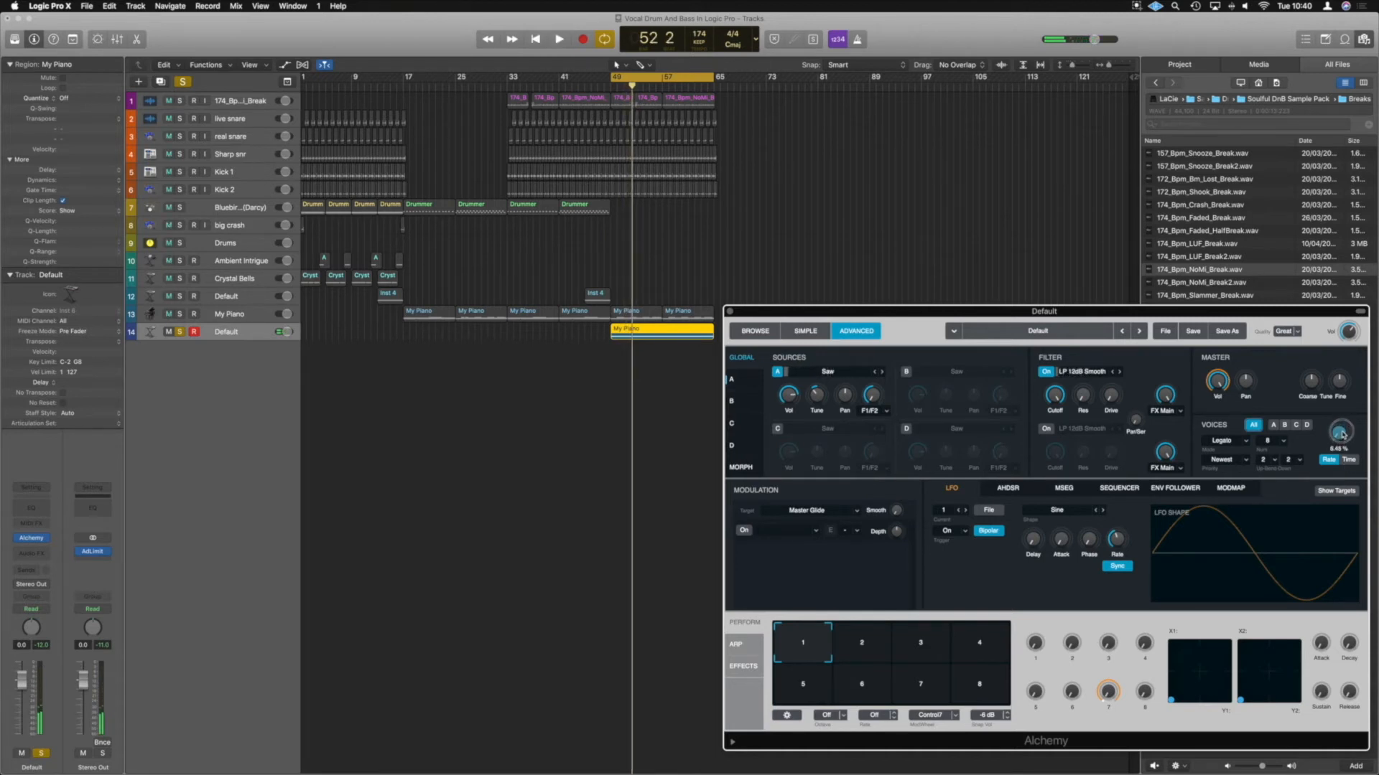
key("space")
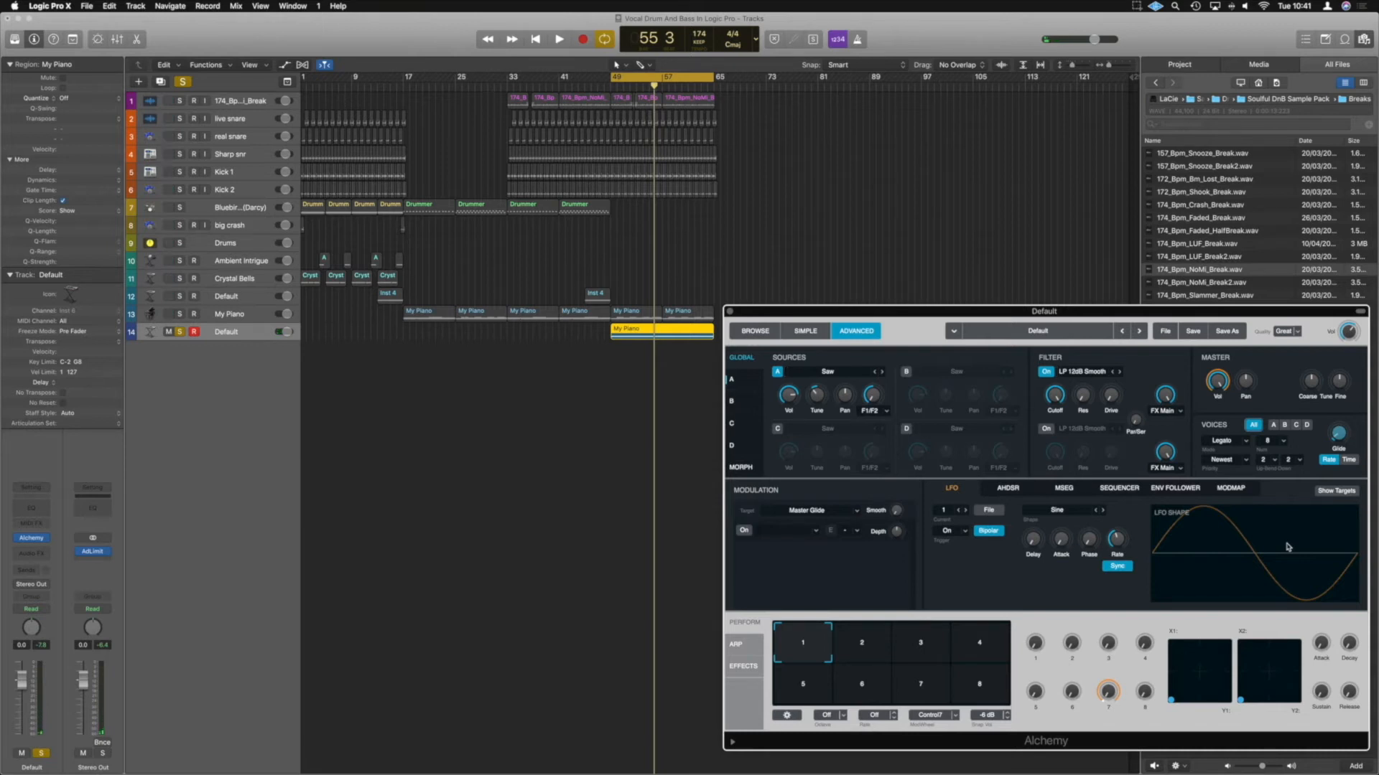
- Unsolo track 14, fine-tune source A's filter cutoff and its LFO1 depth during playback of the full mix, and close Alchemy
left_click(180, 335)
key("space")
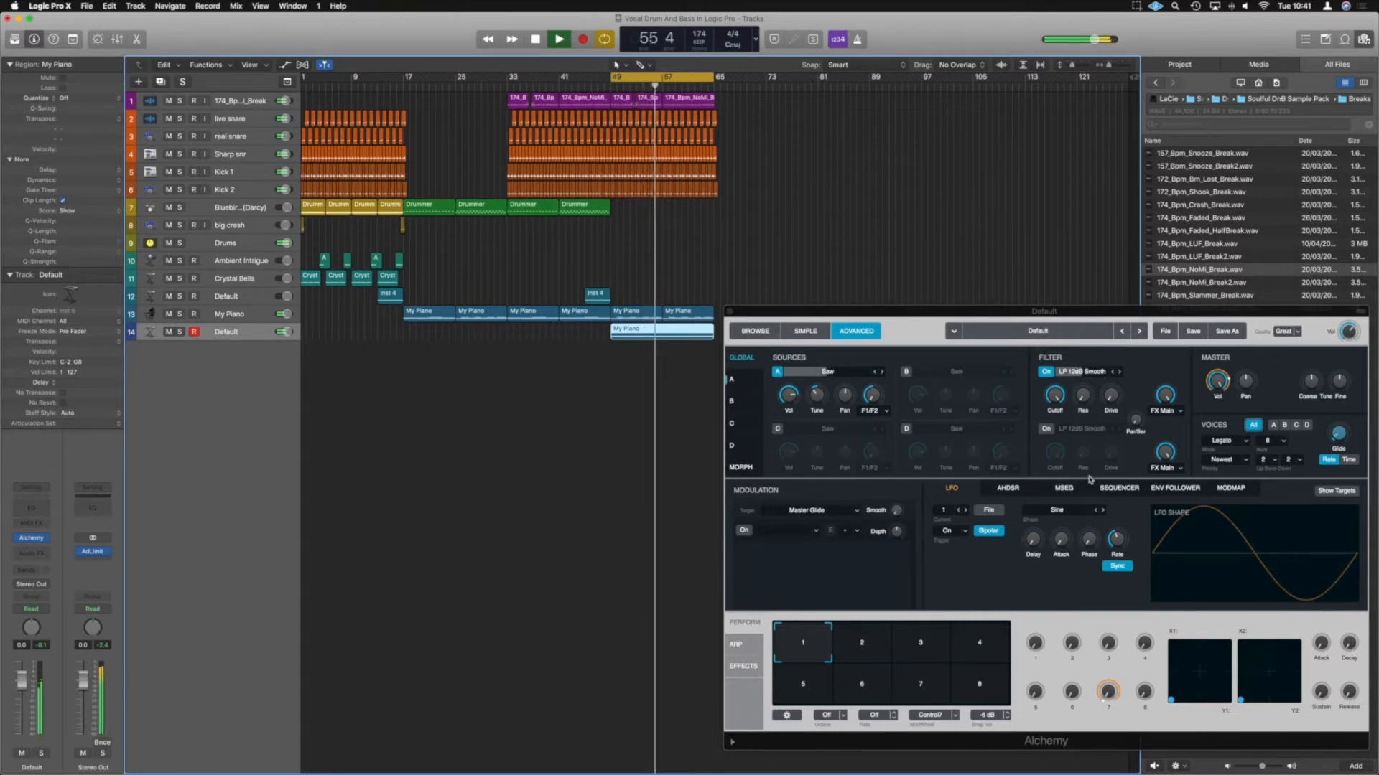
left_click(1119, 550)
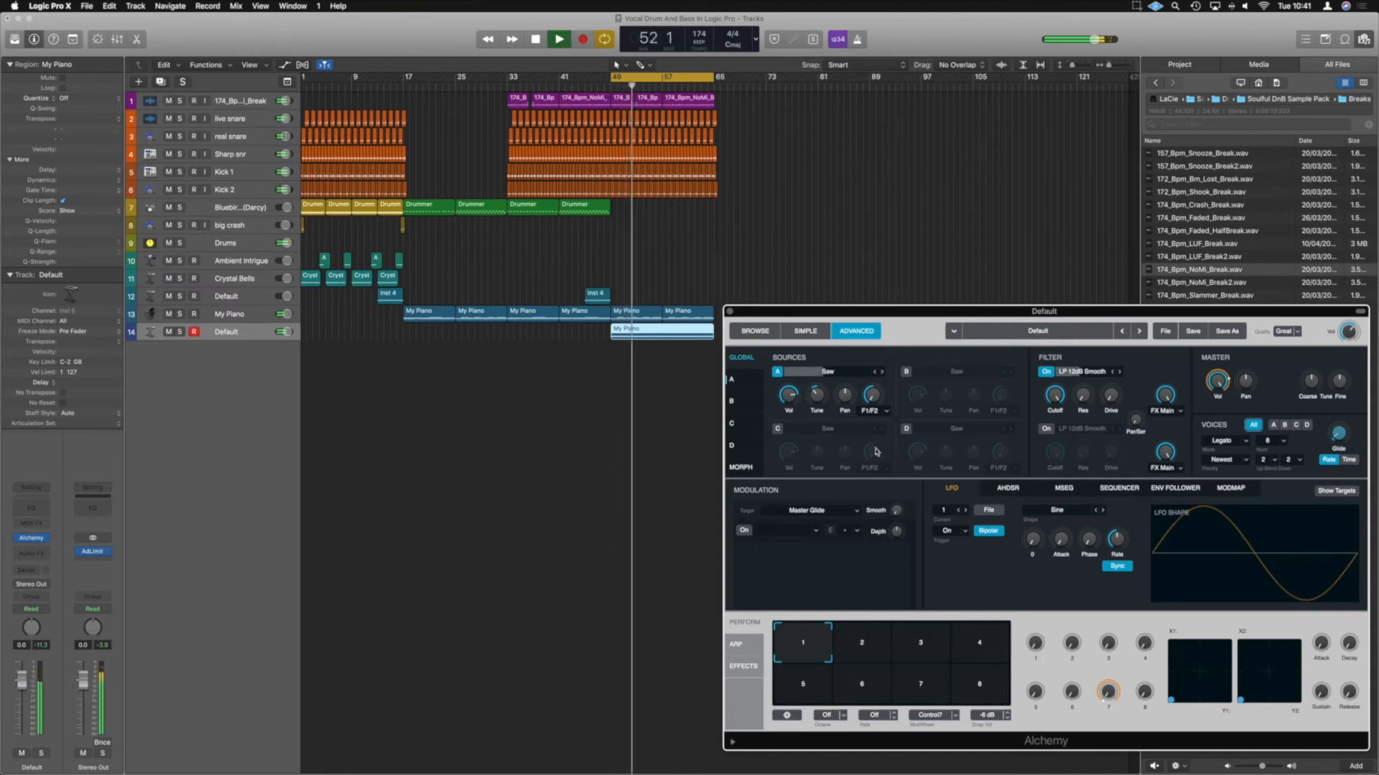
left_click(732, 382)
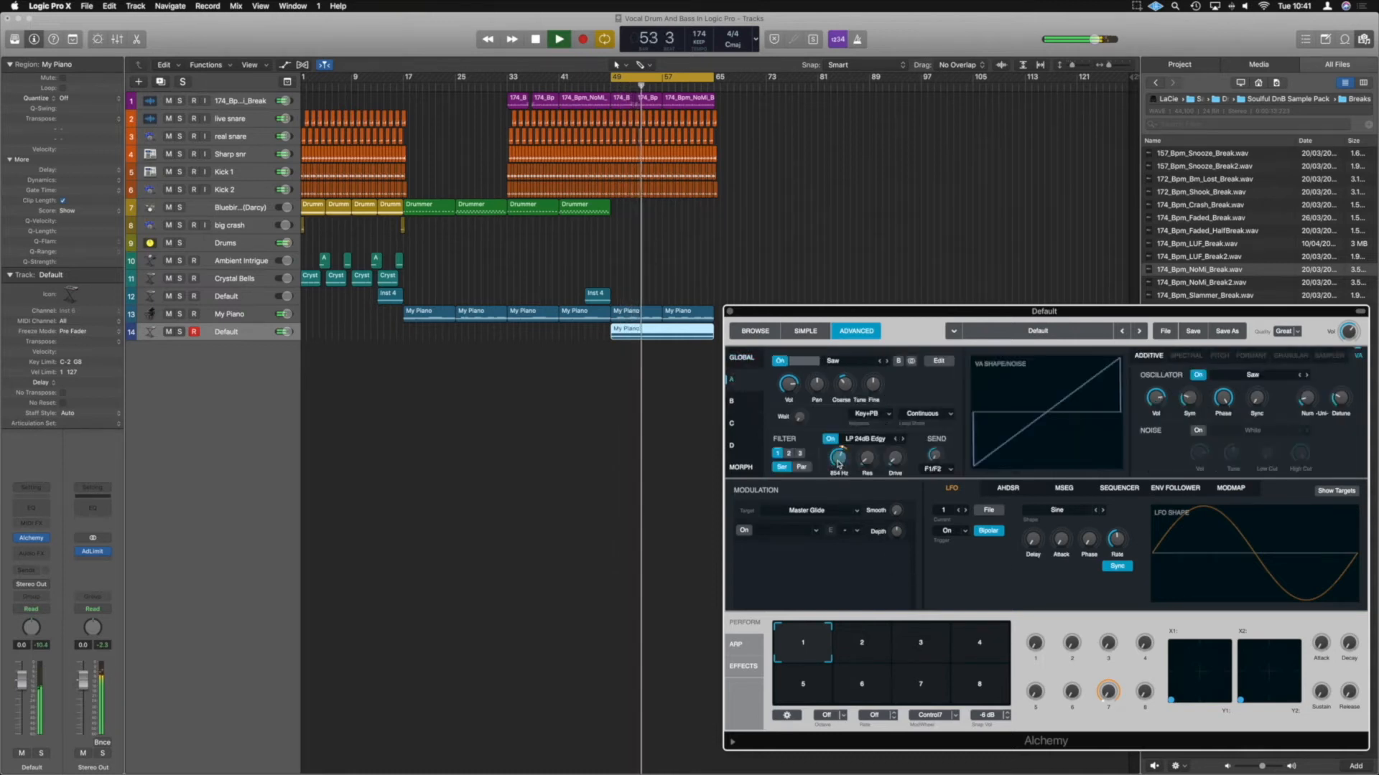
left_click_drag(896, 533, 896, 540)
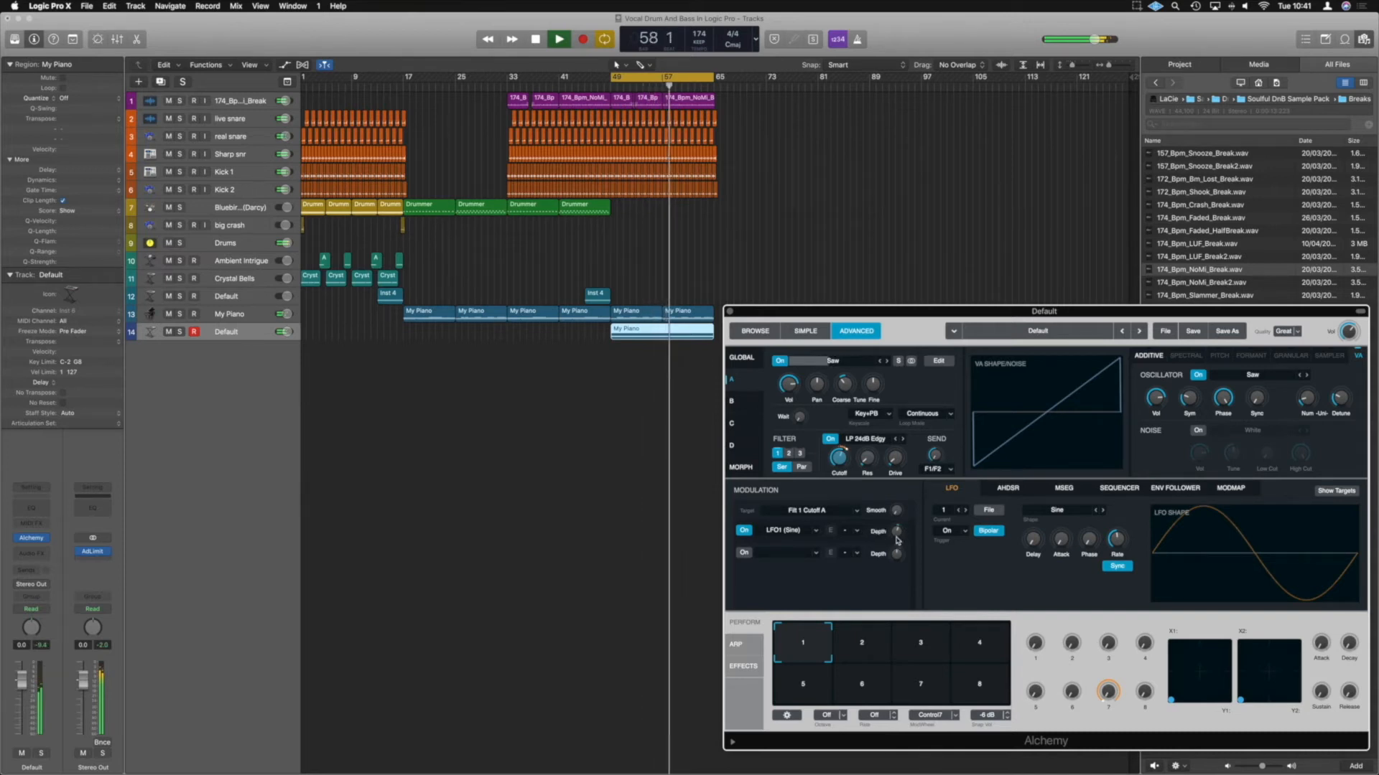
key("space")
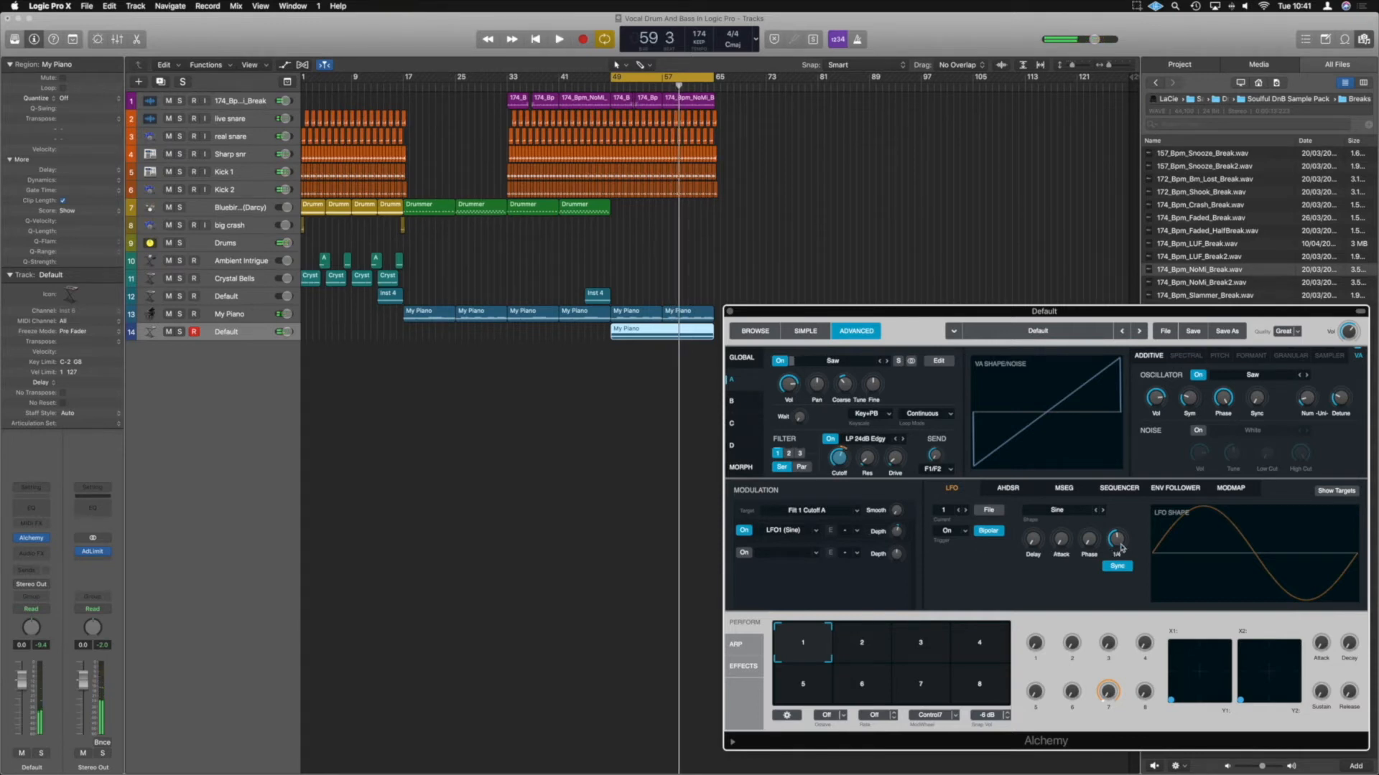
left_click(729, 312)
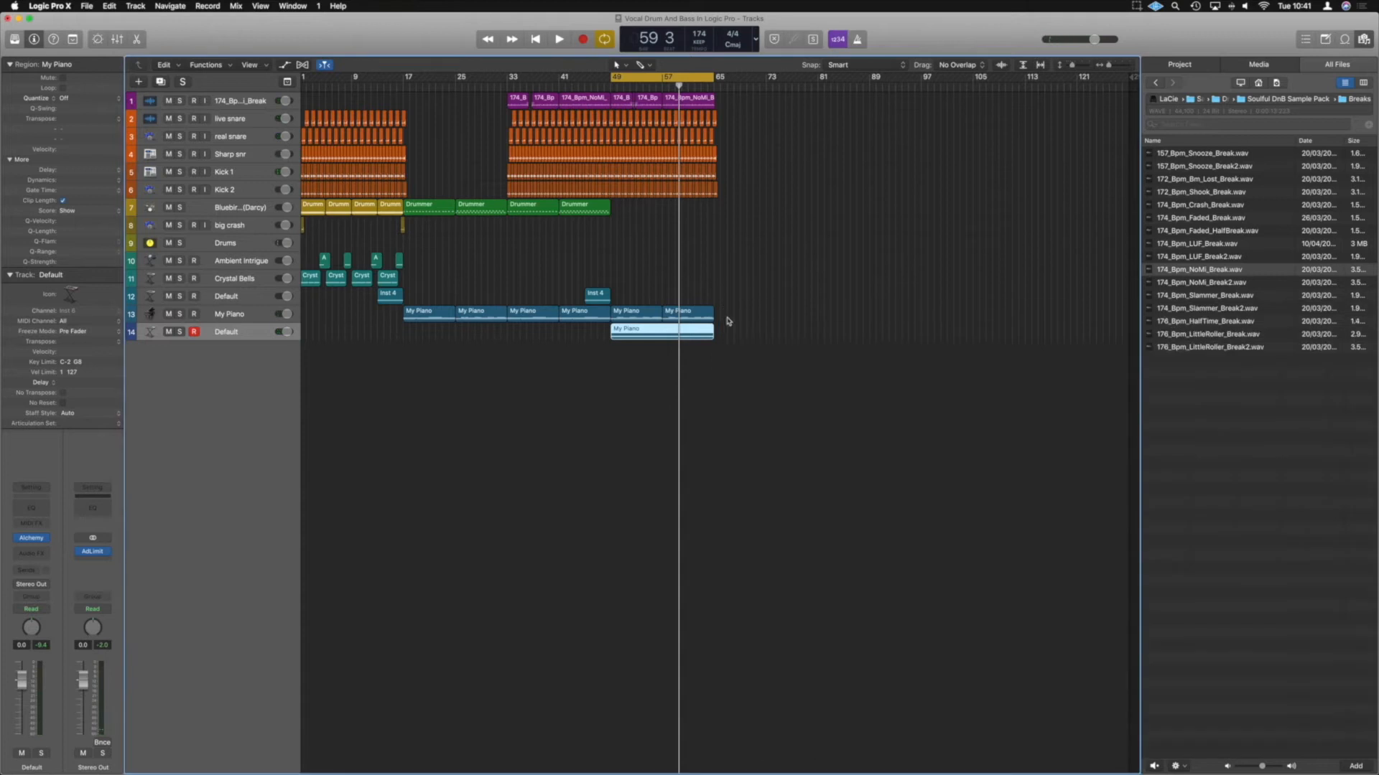
- Select the upper melody notes in track 13's two My Piano regions from bar 49 and lower their velocities to about 47
double_click(650, 314)
scroll(777, 416, "up", 5)
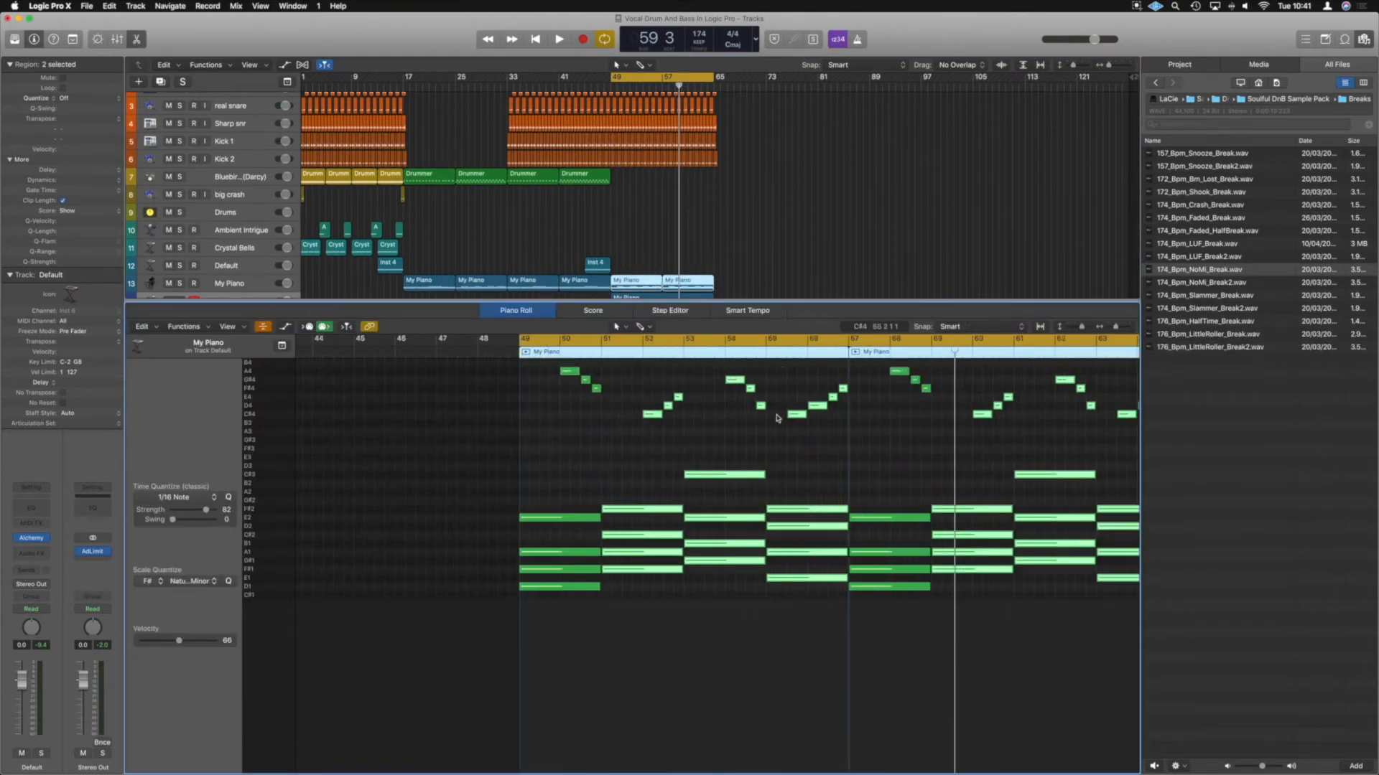
scroll(777, 415, "right", 3)
left_click_drag(1075, 438, 413, 376)
key("a")
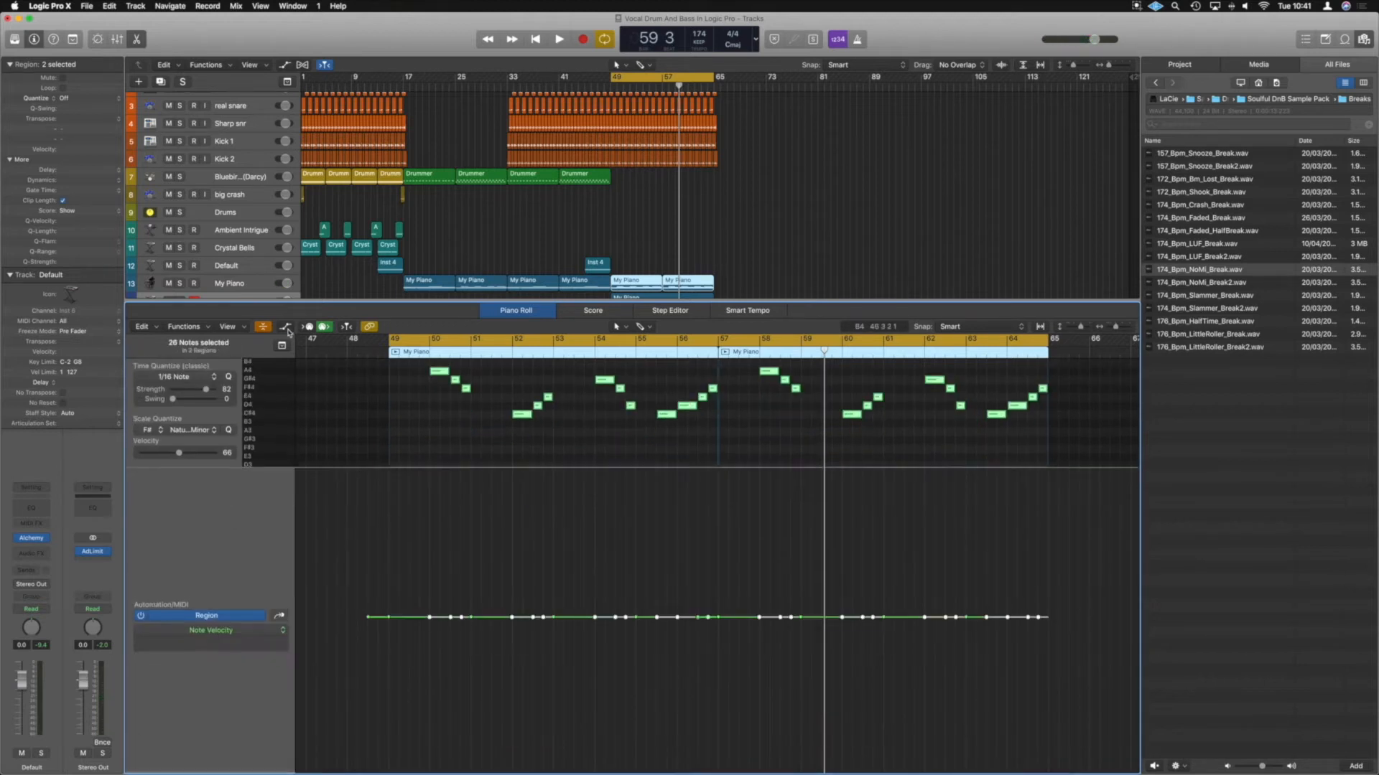
left_click_drag(430, 618, 430, 643)
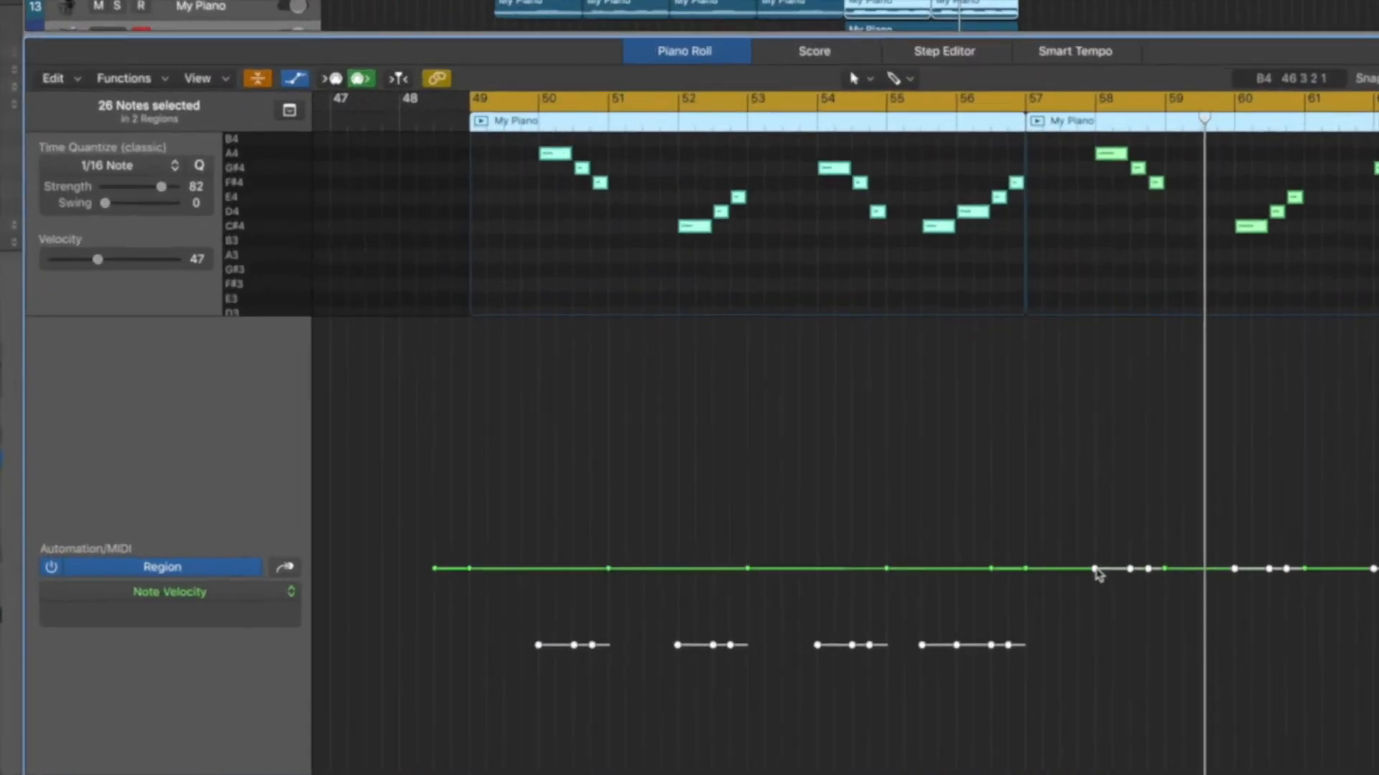
- Humanize the selected melody notes with a random velocity range of 7 and position and length randomisation at 0
left_click(107, 12)
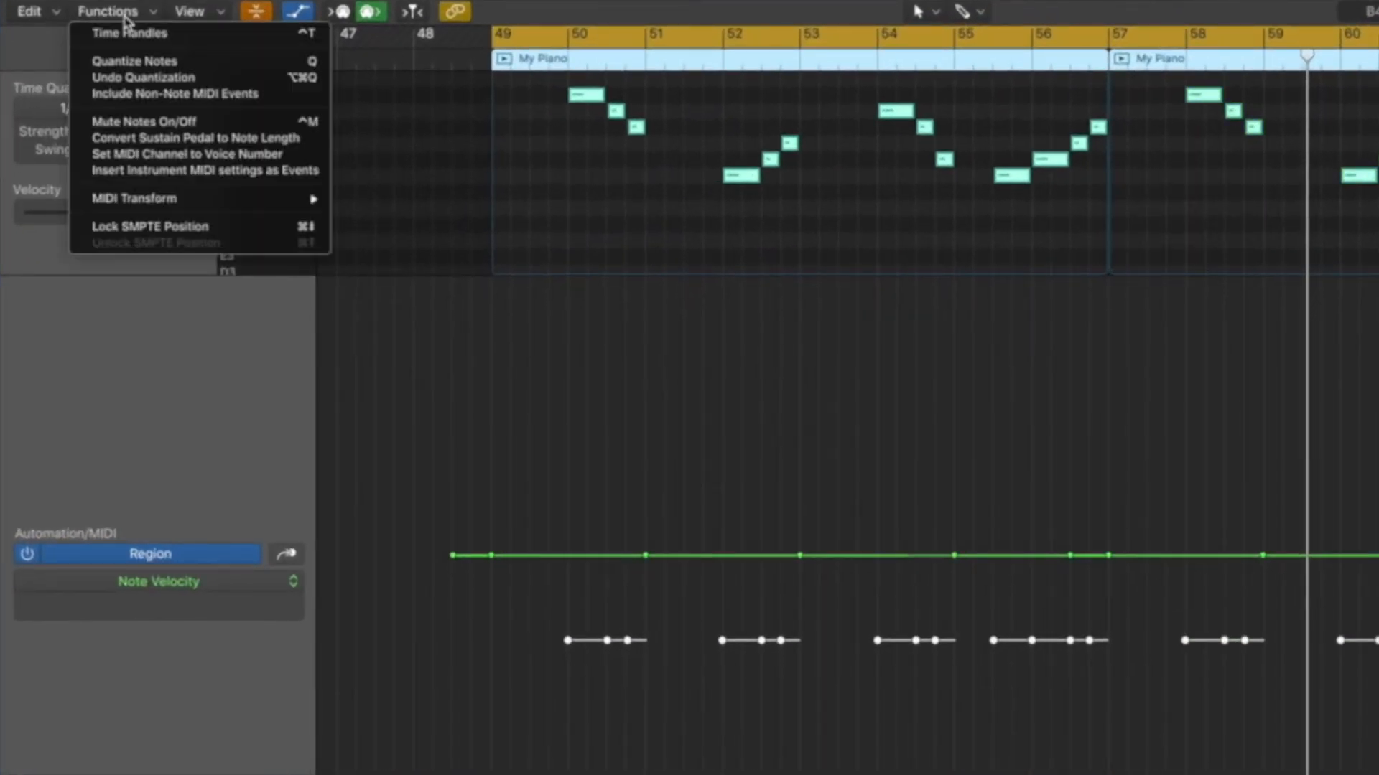
mouse_move(180, 199)
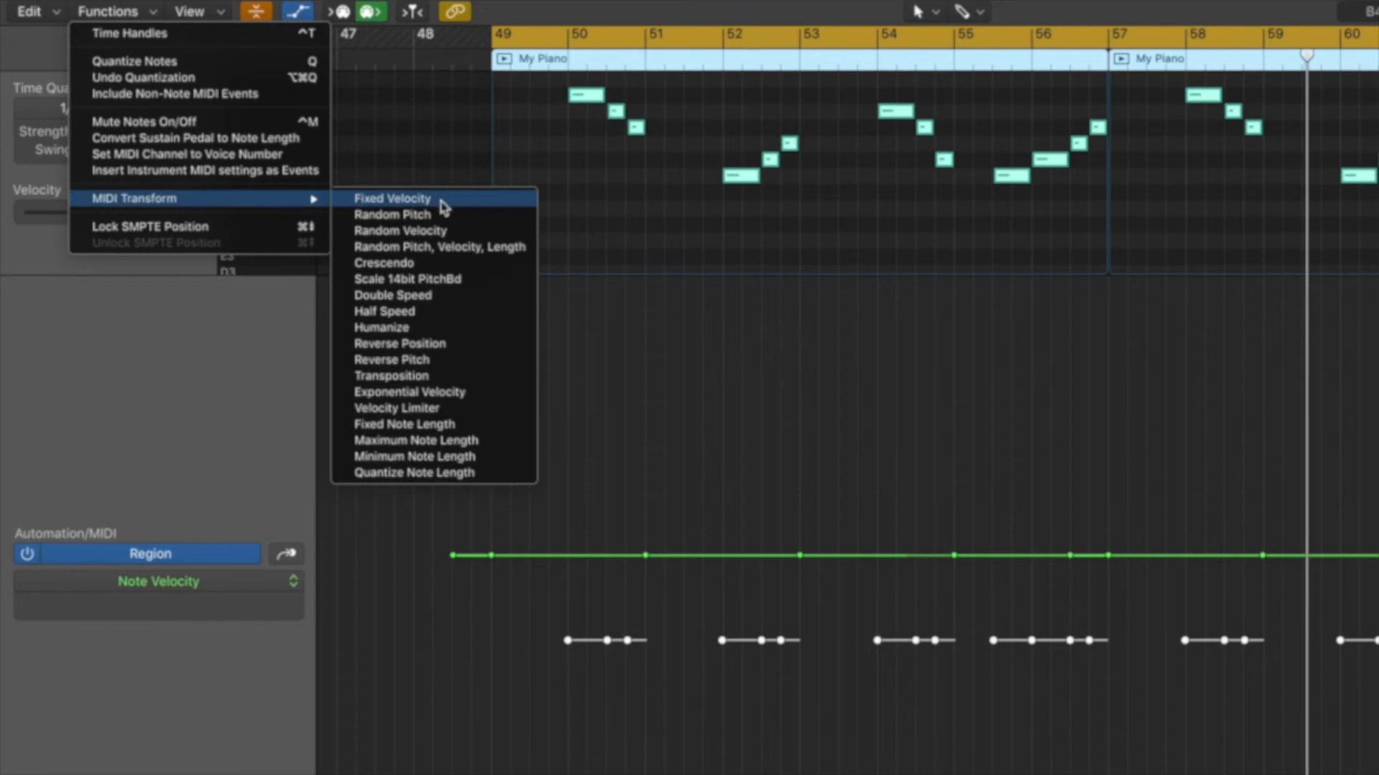
left_click(440, 327)
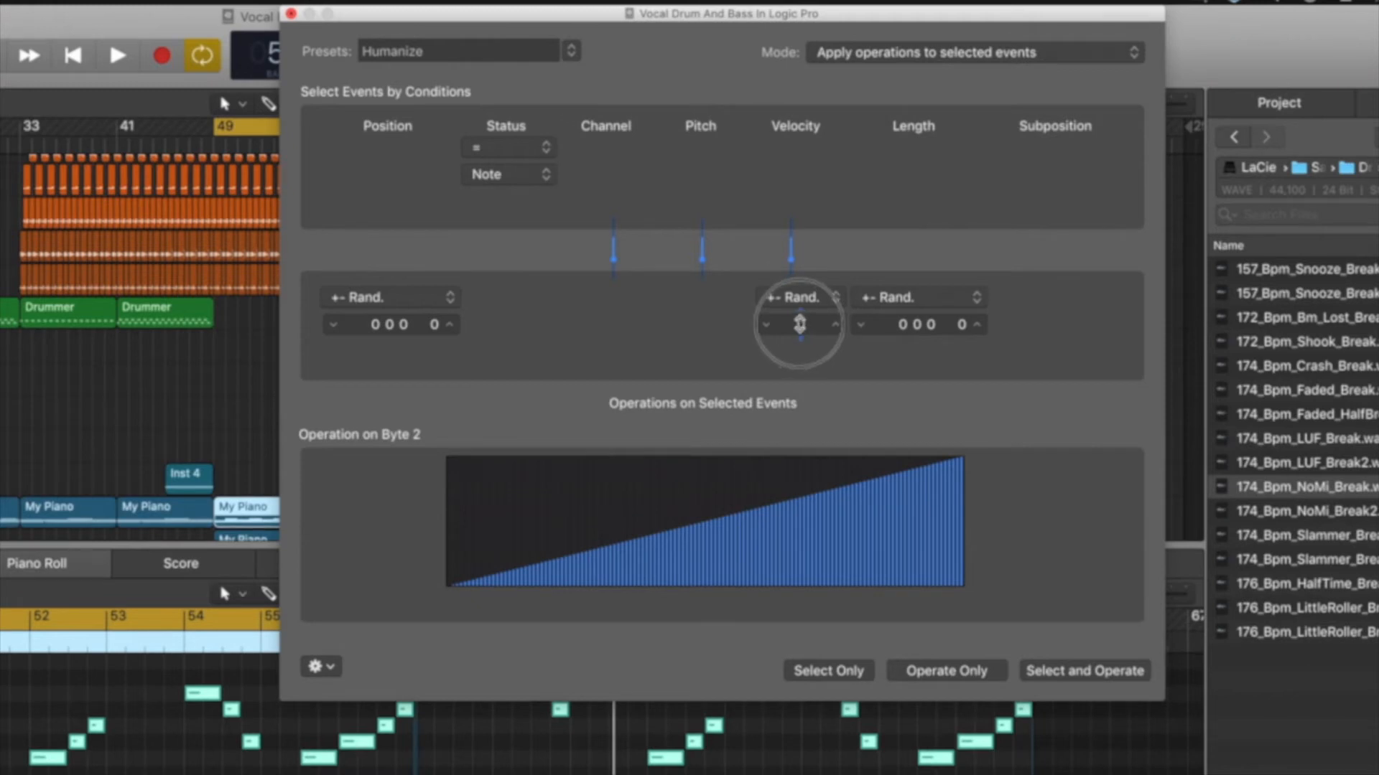
left_click_drag(800, 324, 801, 317)
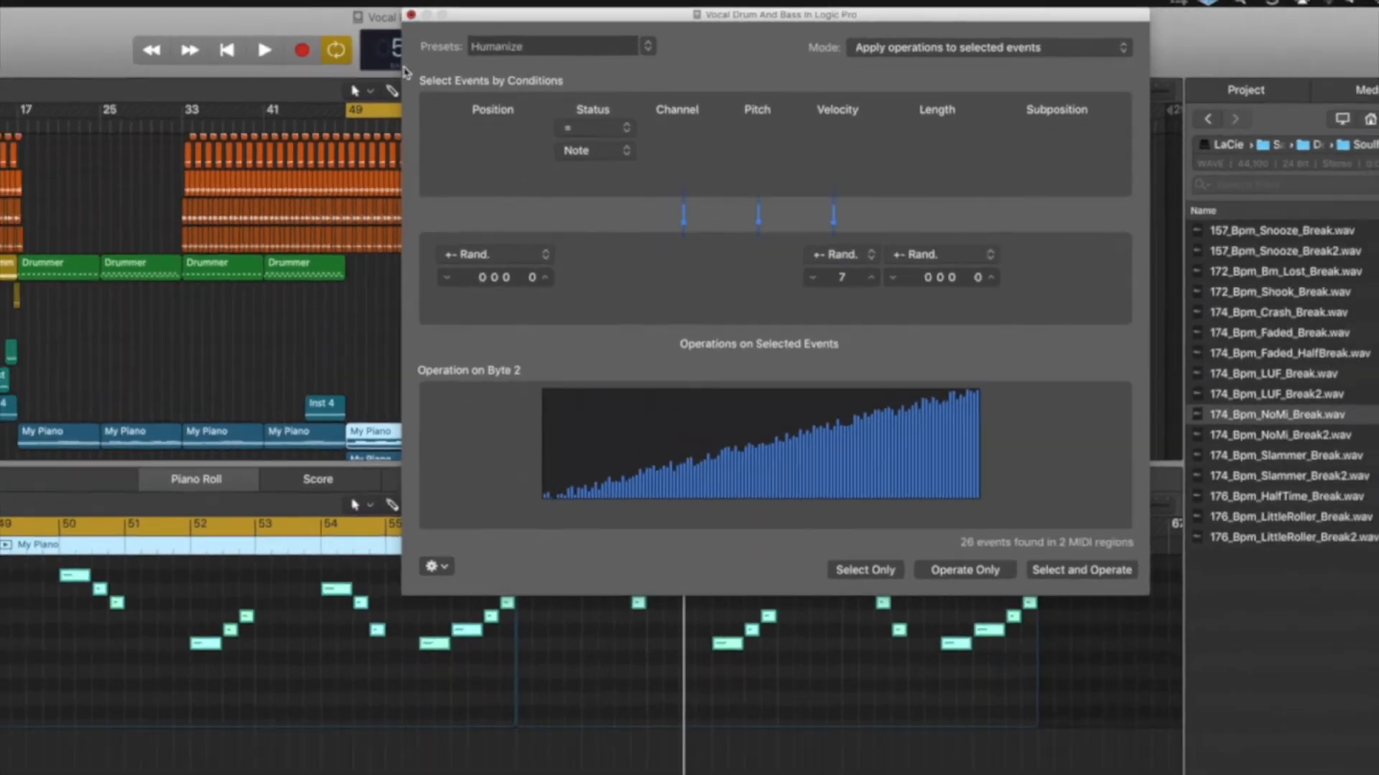
left_click(291, 14)
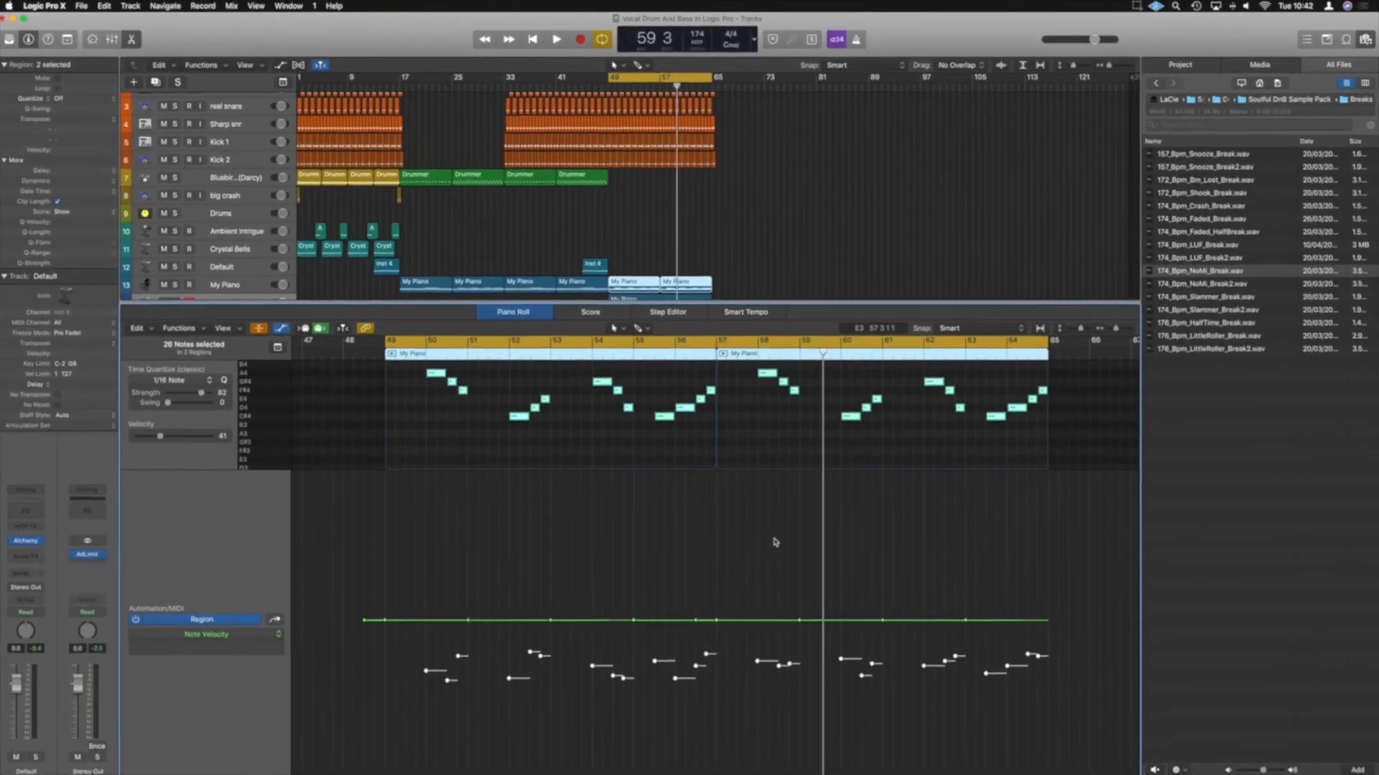
- Audition the humanized melody in the full mix, close the Piano Roll, and play through a cycle range spanning bars 17 to 65
key("space")
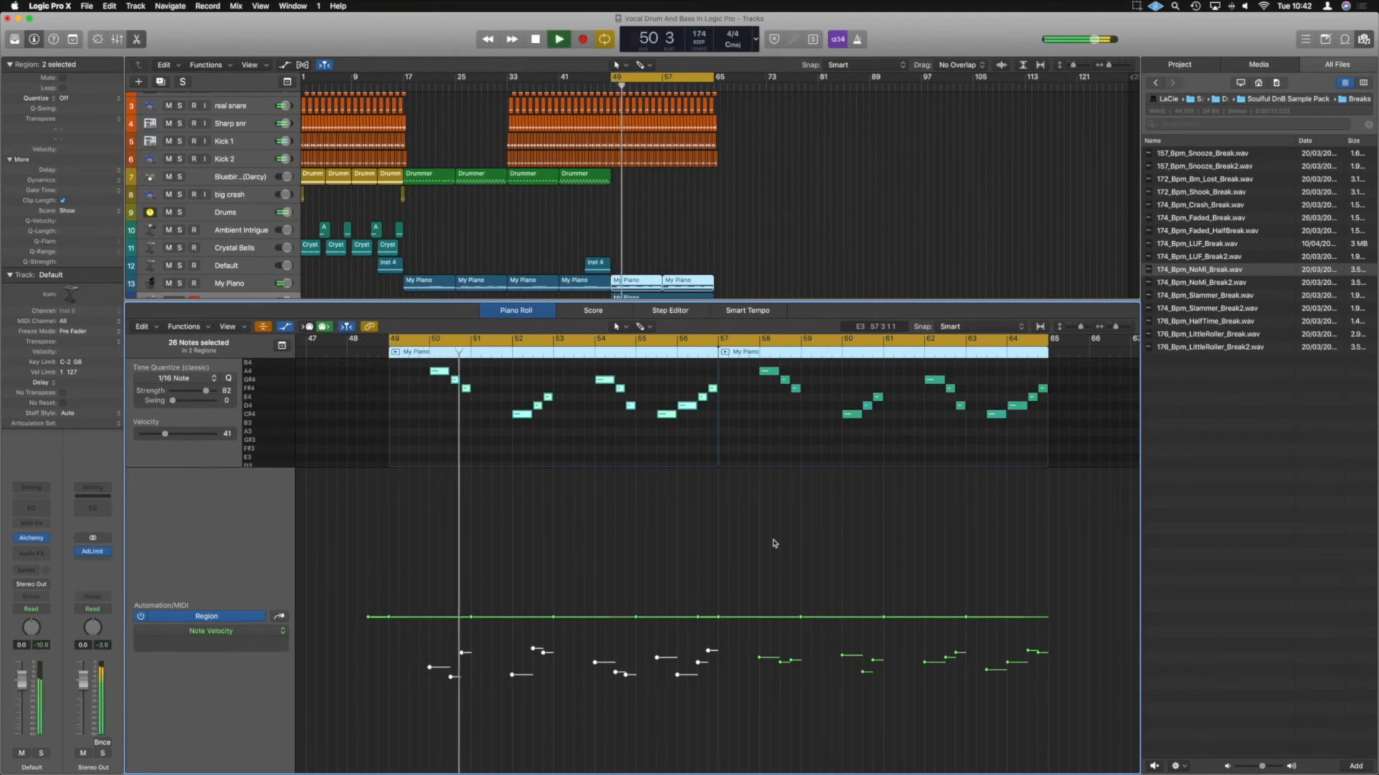
key("e")
left_click(726, 329)
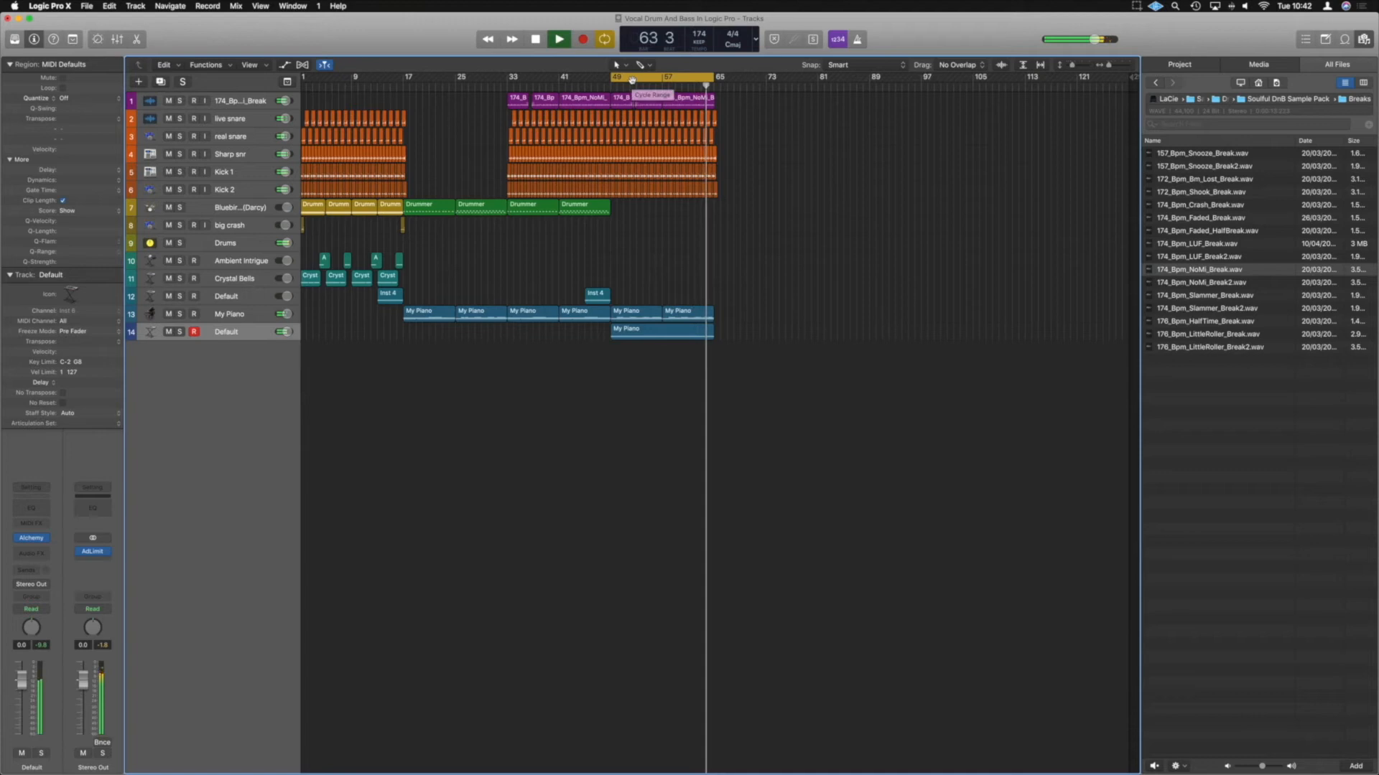
key("space")
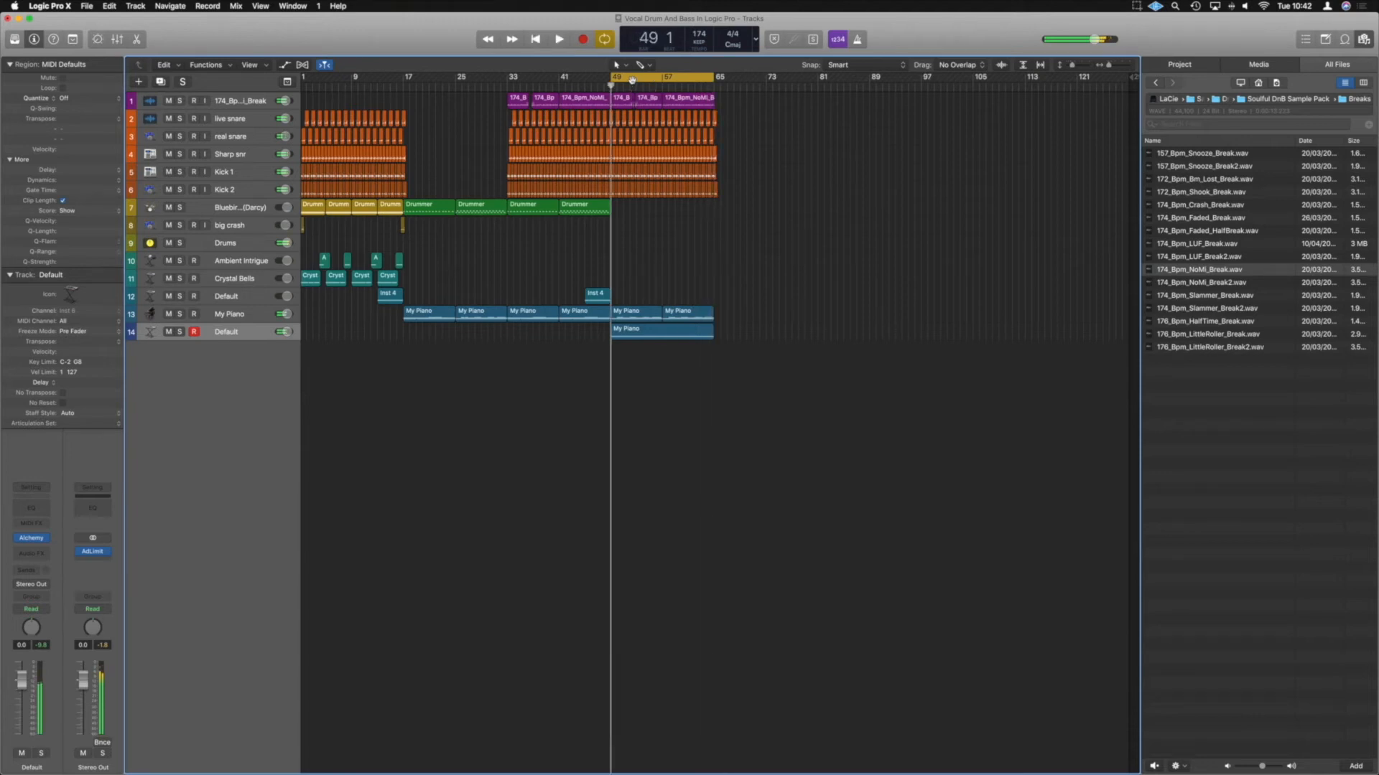
left_click(405, 88)
left_click_drag(404, 88, 715, 101)
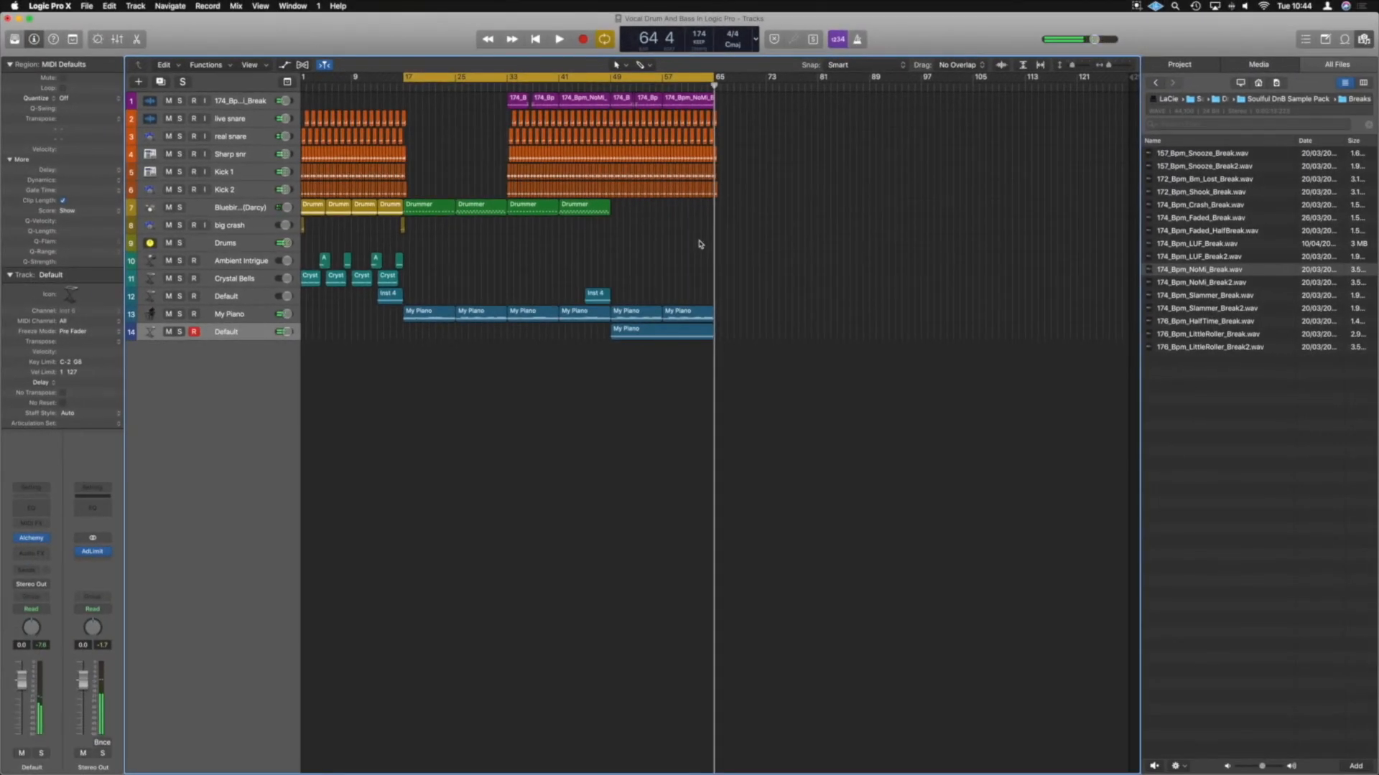
- Turn off cycling and play the transition into bar 49 from around bar 47
key("super+Right")
key("super+Right")
key("super+Right")
key("super+Right")
key("super+Right")
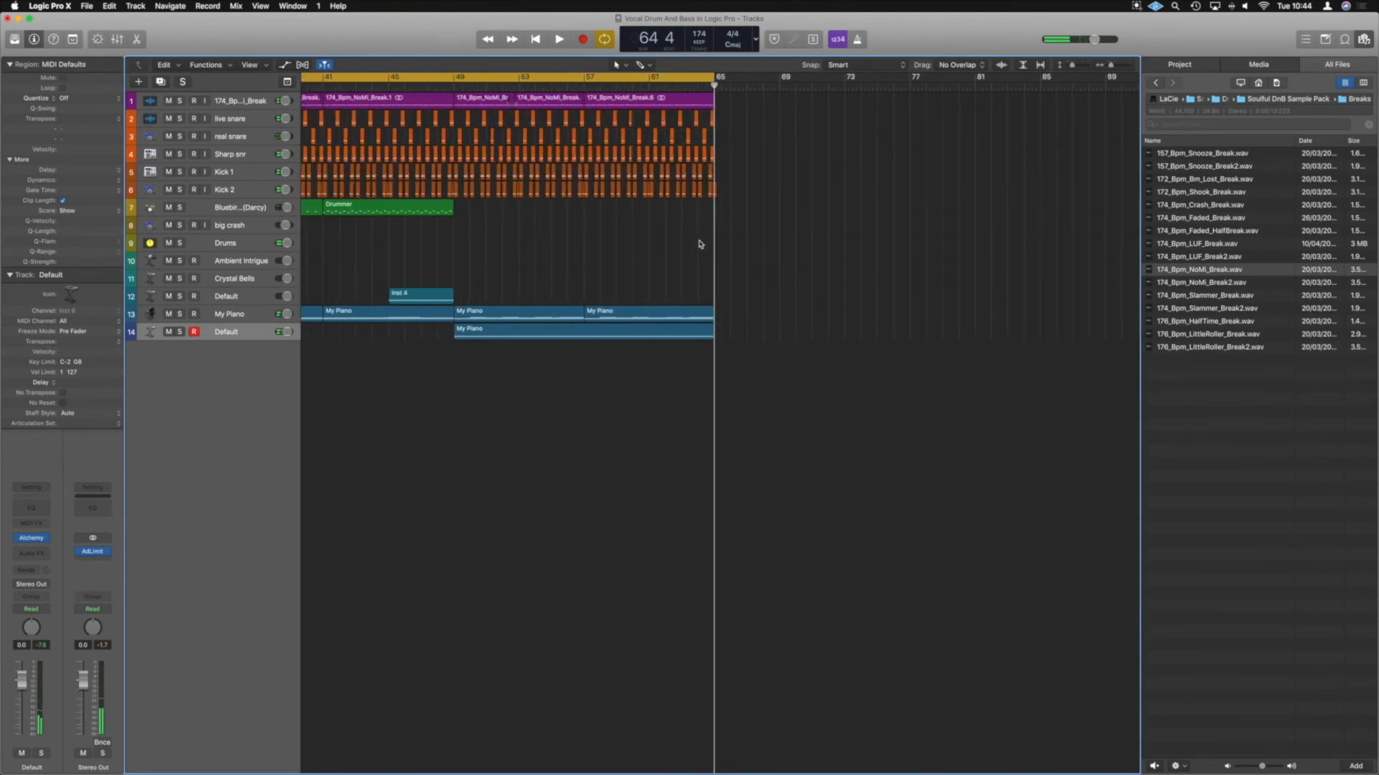
scroll(701, 245, "left", 5)
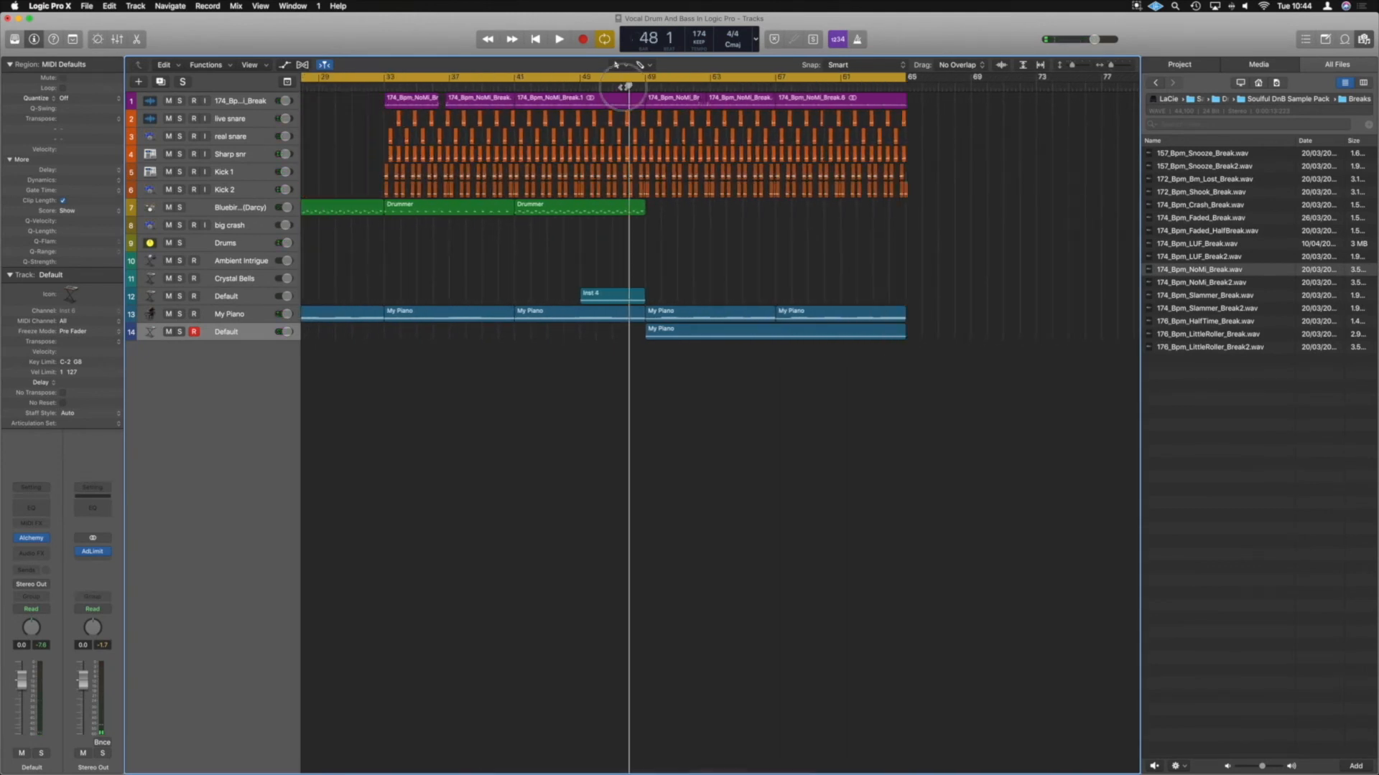
left_click(623, 86)
left_click(793, 79)
left_click(801, 87)
key("space")
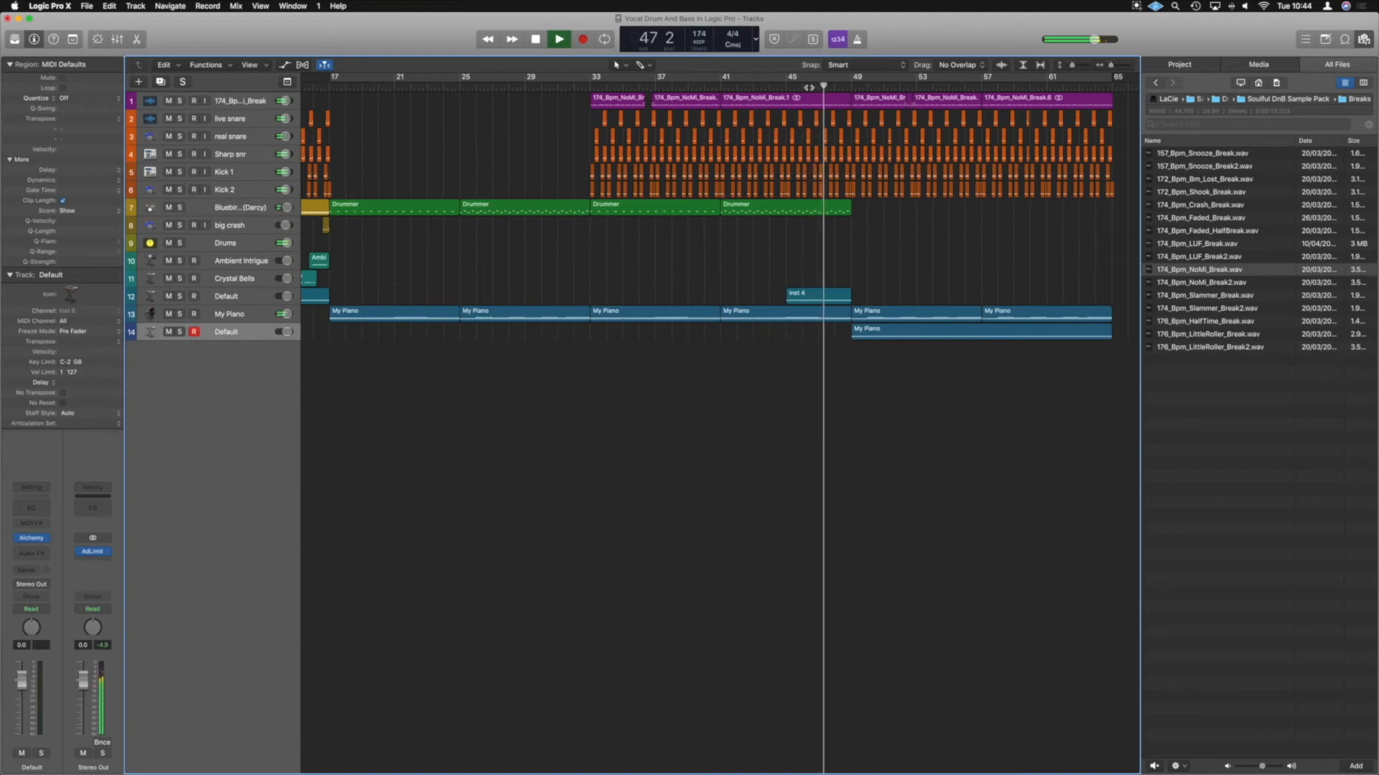
key("super+Right")
key("super+Right")
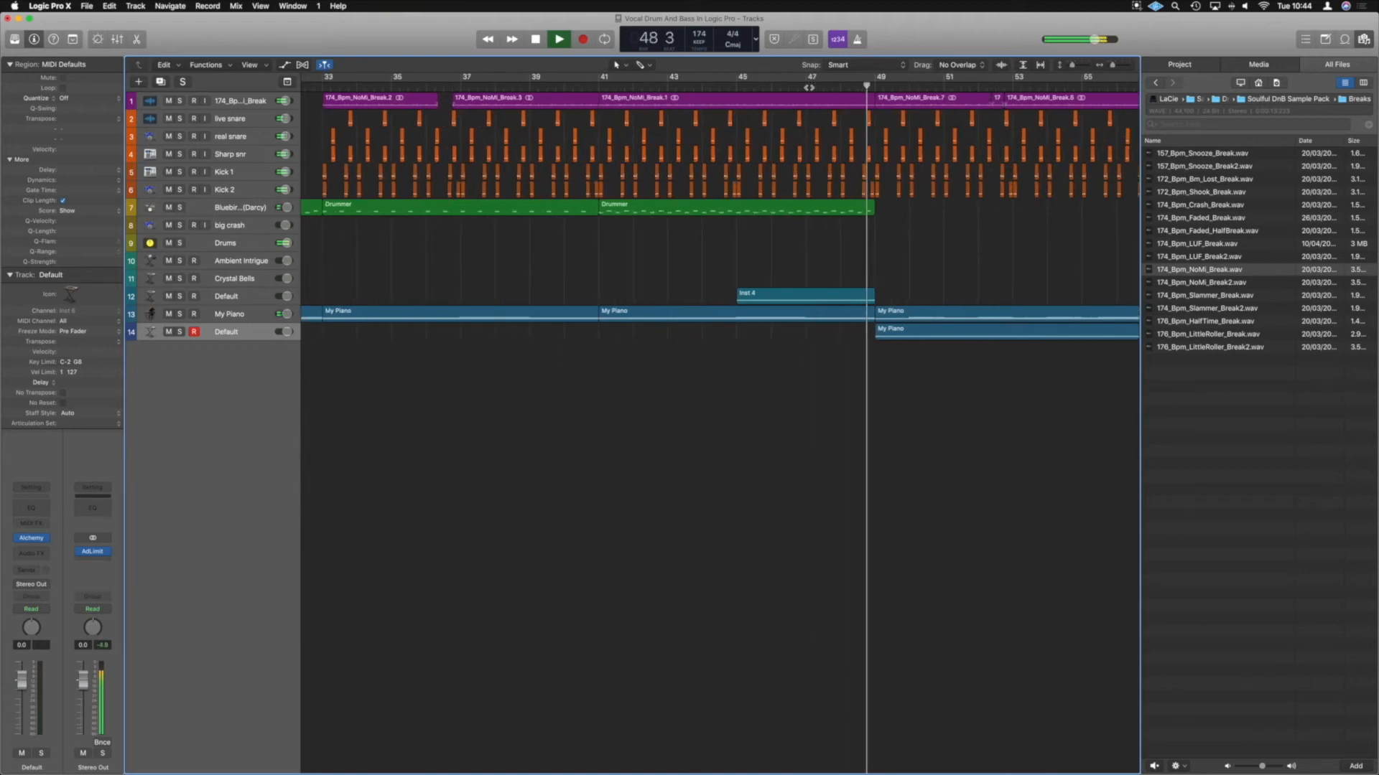
key("super+Right")
key("space")
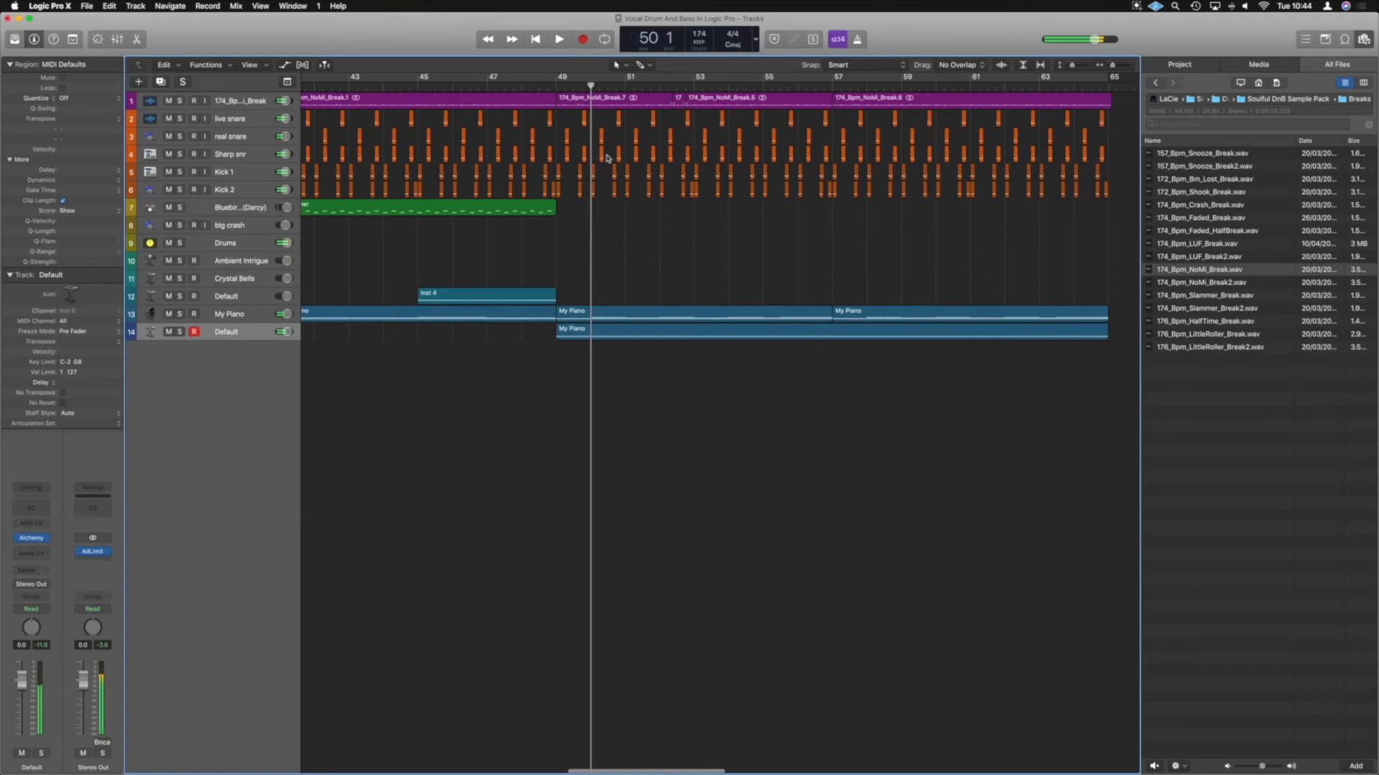
- Shift track 12's Inst 4 region about one beat earlier and trim the last Drummer region, ending both at bar 48 beat 4
key("super+Right")
key("super+Right")
key("super+Right")
scroll(602, 162, "left", 5)
scroll(602, 159, "up", 4)
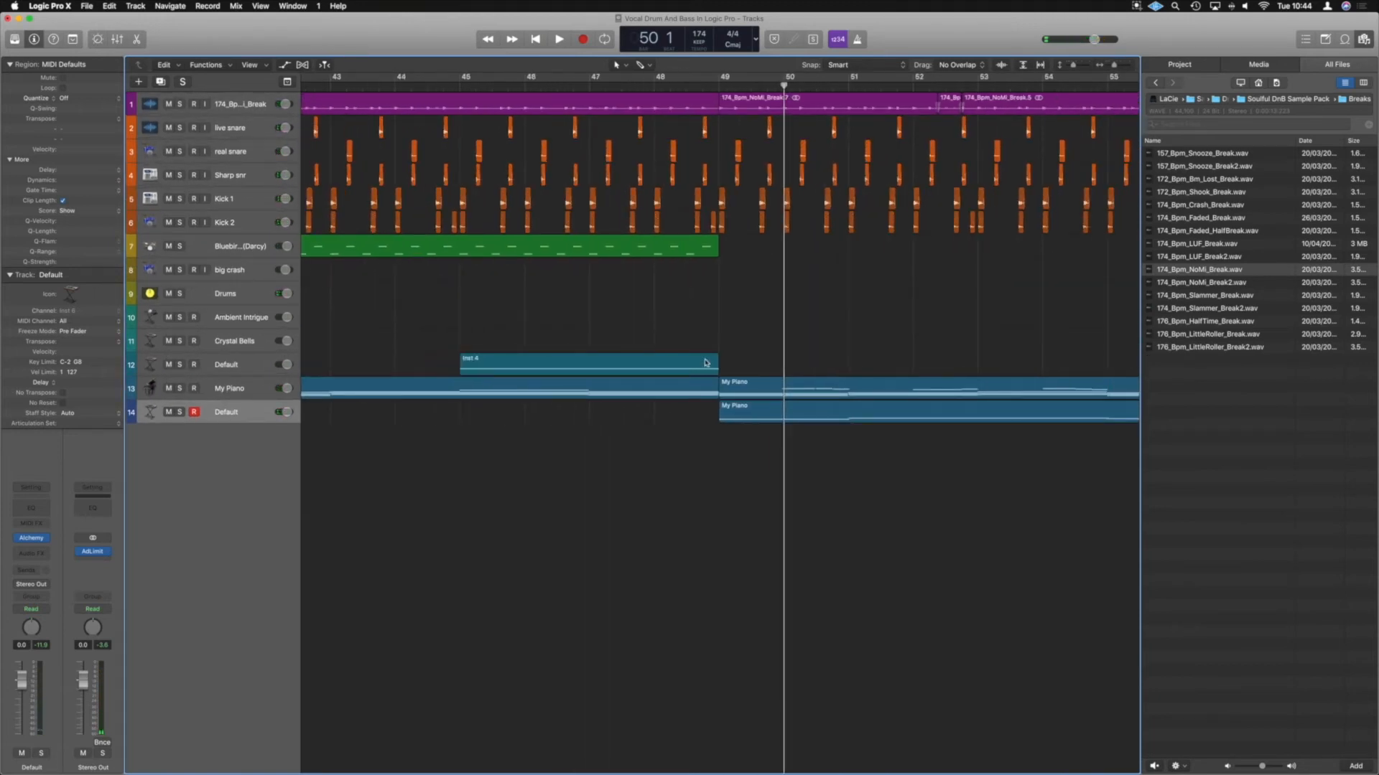
left_click(702, 87)
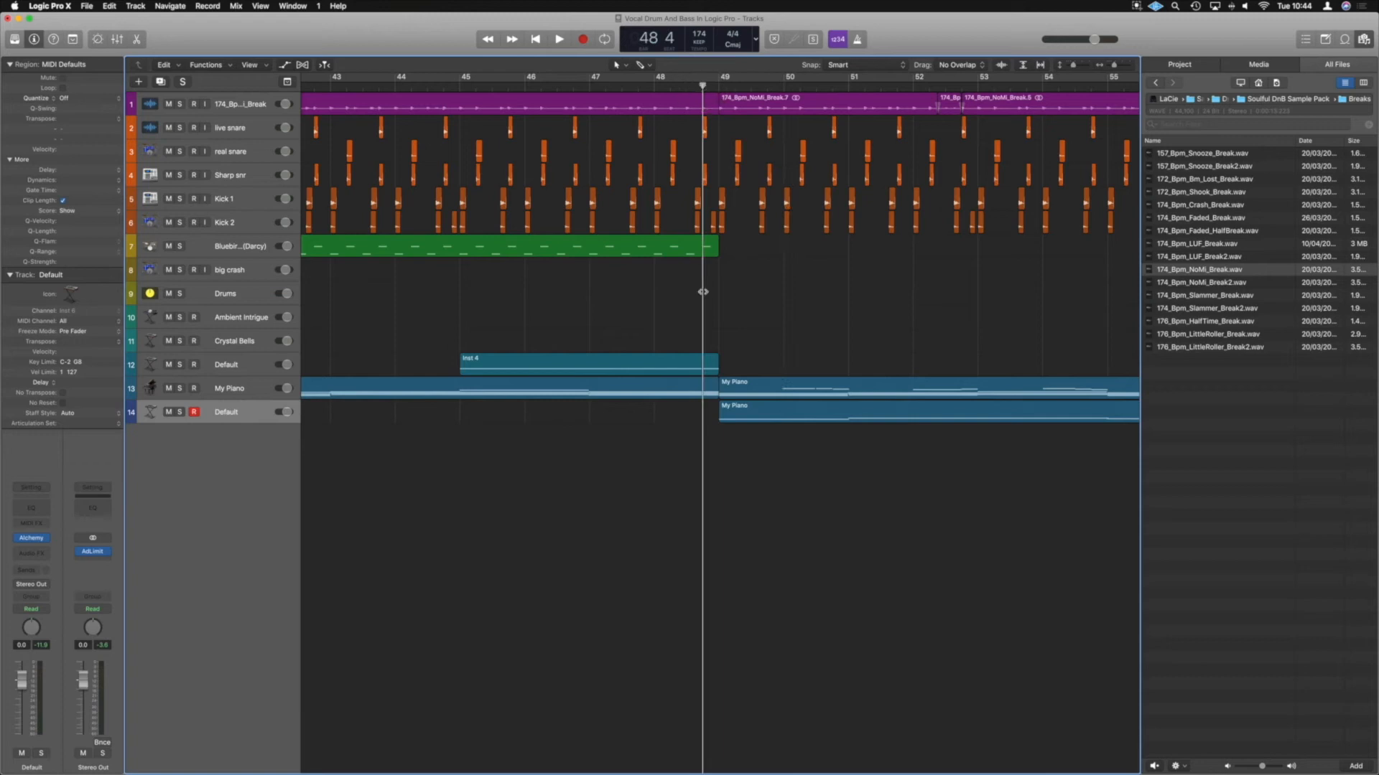
left_click_drag(702, 363, 685, 363)
left_click_drag(716, 254, 701, 255)
- Mute the live snare, Sharp snr and Kick 2 regions between bar 48 beat 4 and bar 49
key("super+Right")
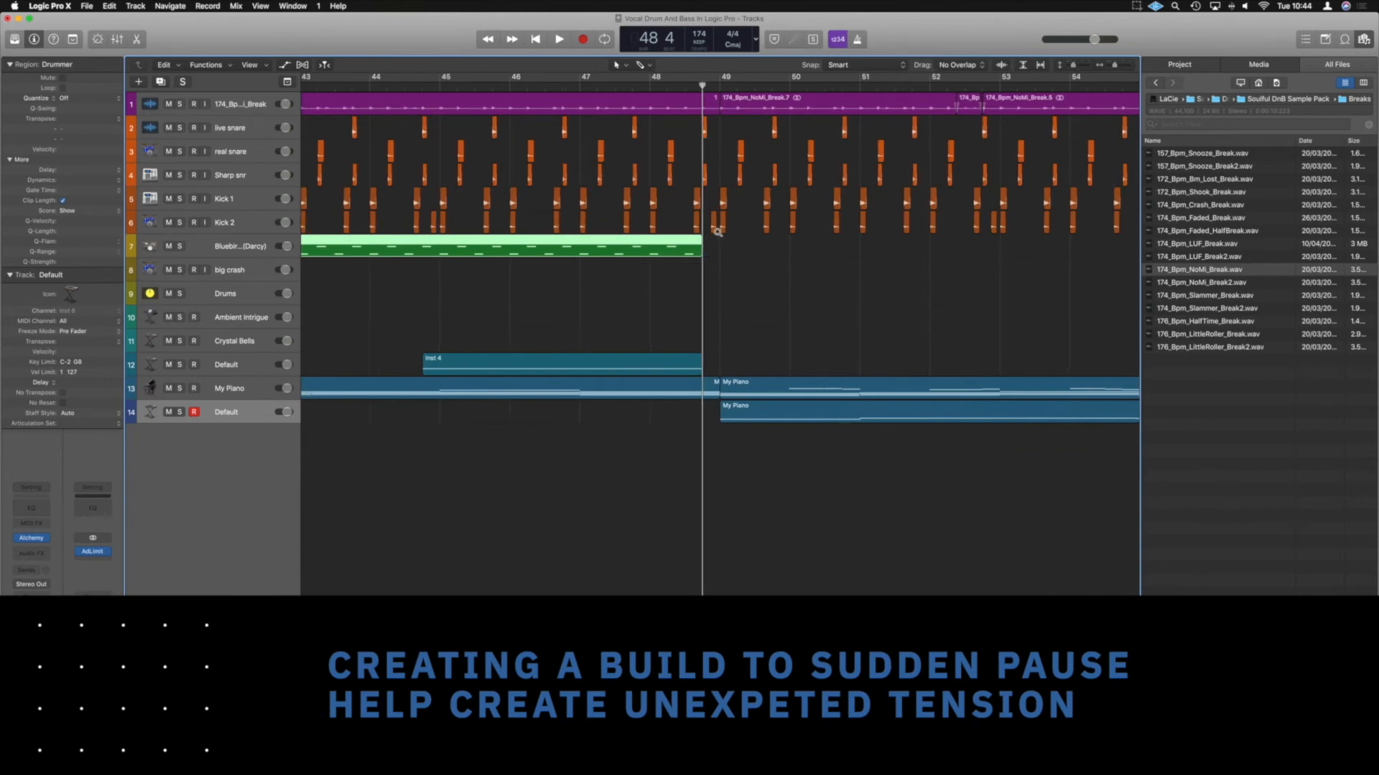
left_click(709, 127)
left_click_drag(714, 240, 707, 126)
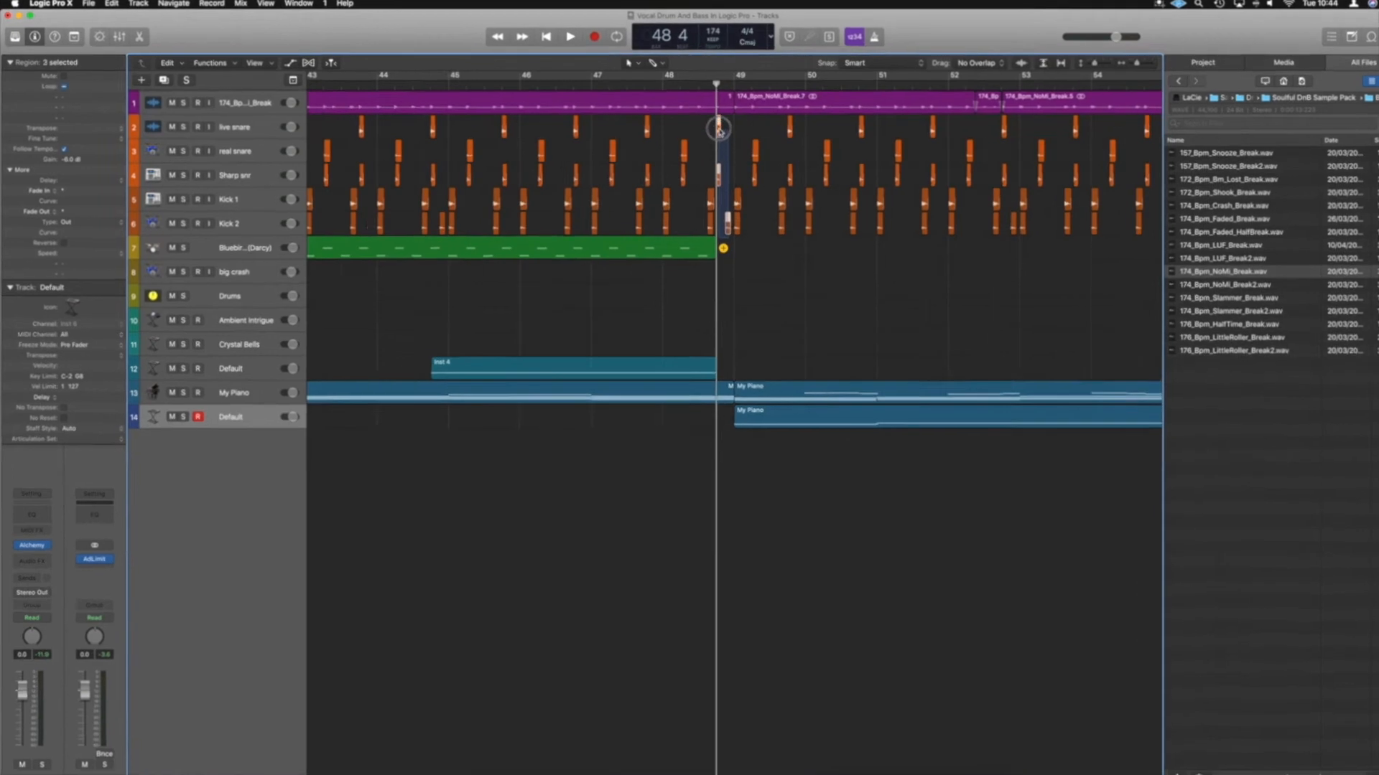
left_click(62, 77)
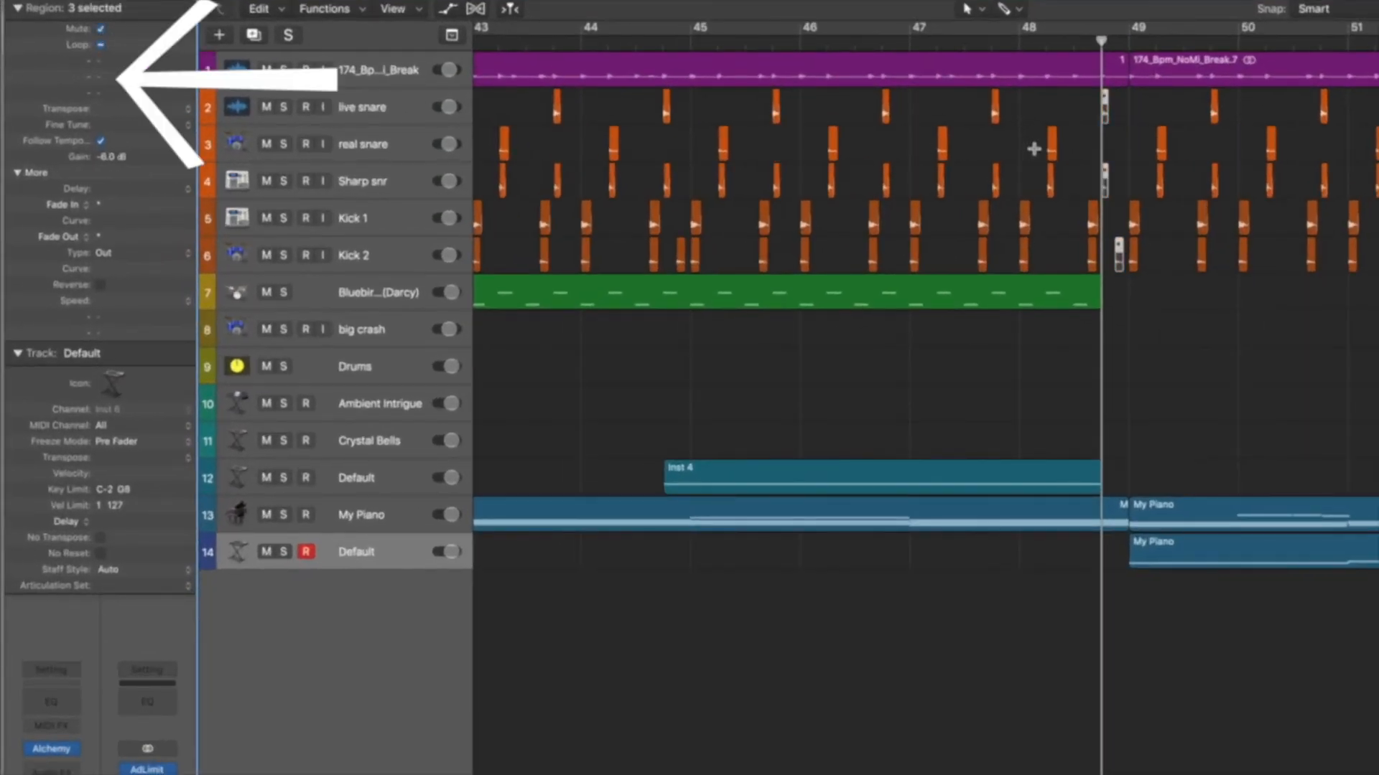
left_click(1122, 171)
- Trim track 1's break region to end just before bar 48 beat 4, and play the transition into bar 49
left_click(487, 71)
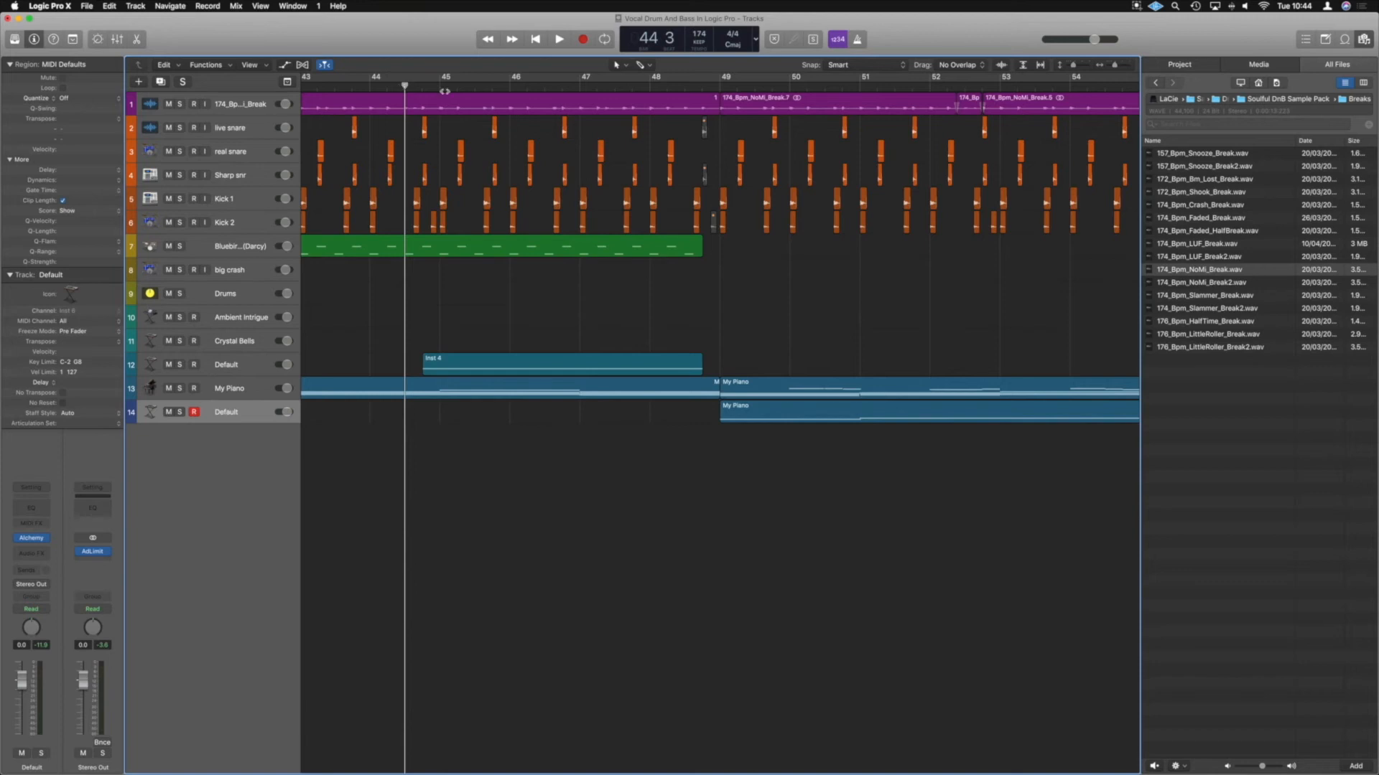
left_click_drag(718, 110, 698, 109)
left_click(704, 102)
key("space")
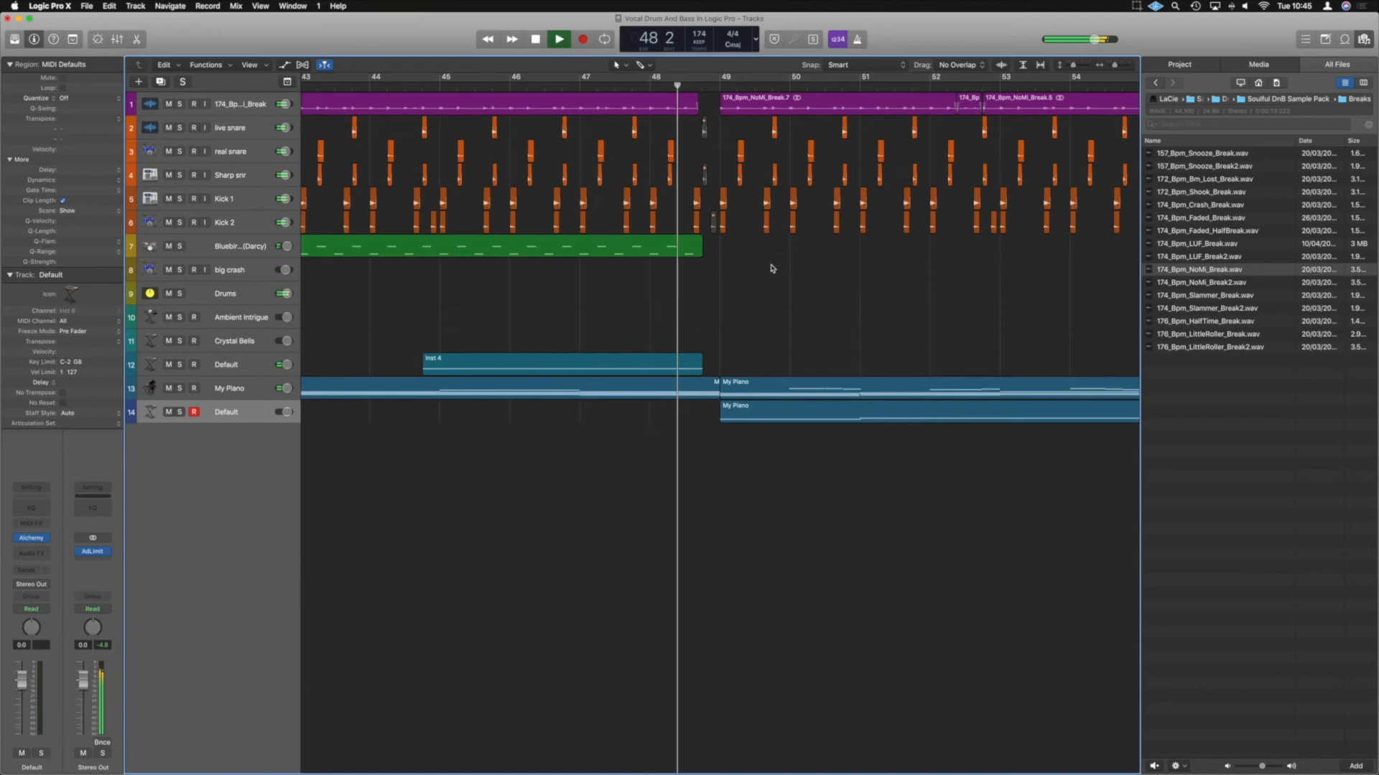
key("super+Left")
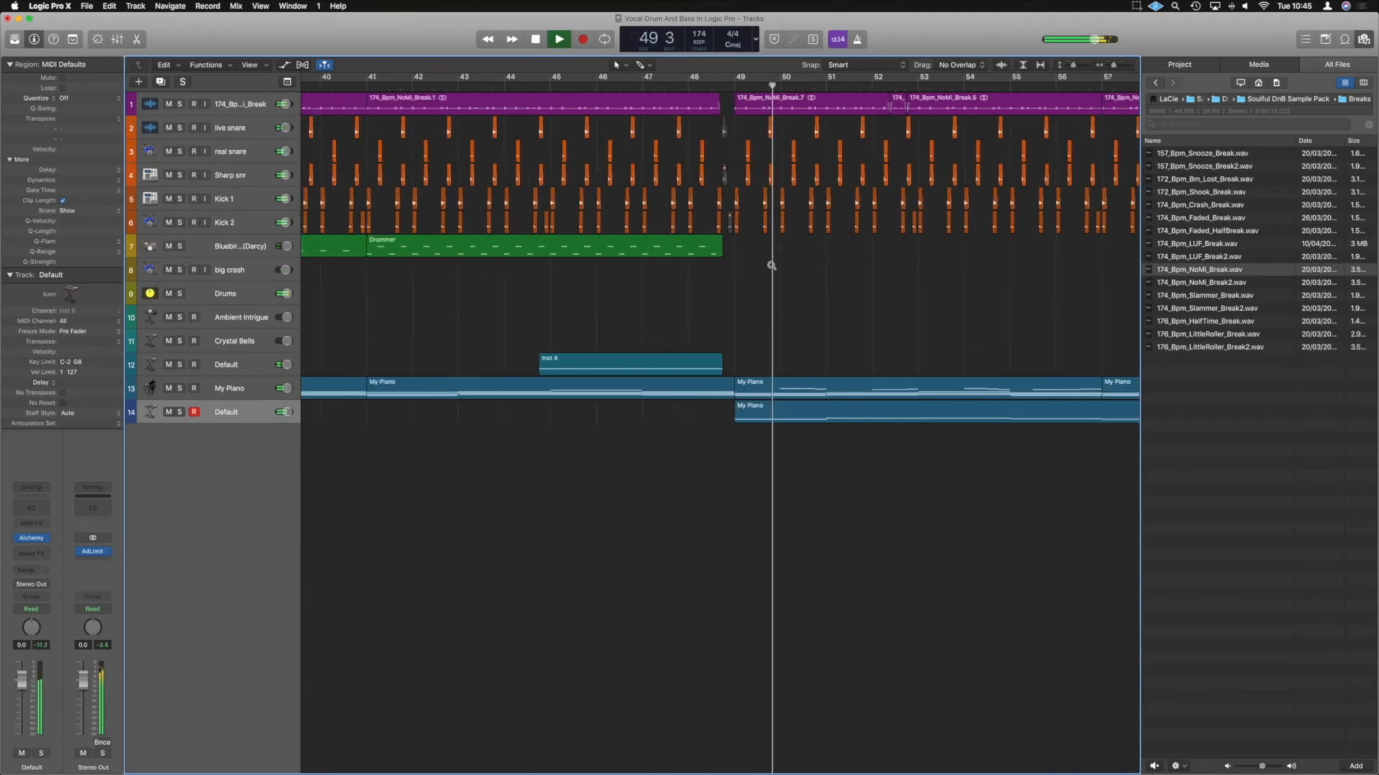
key("space")
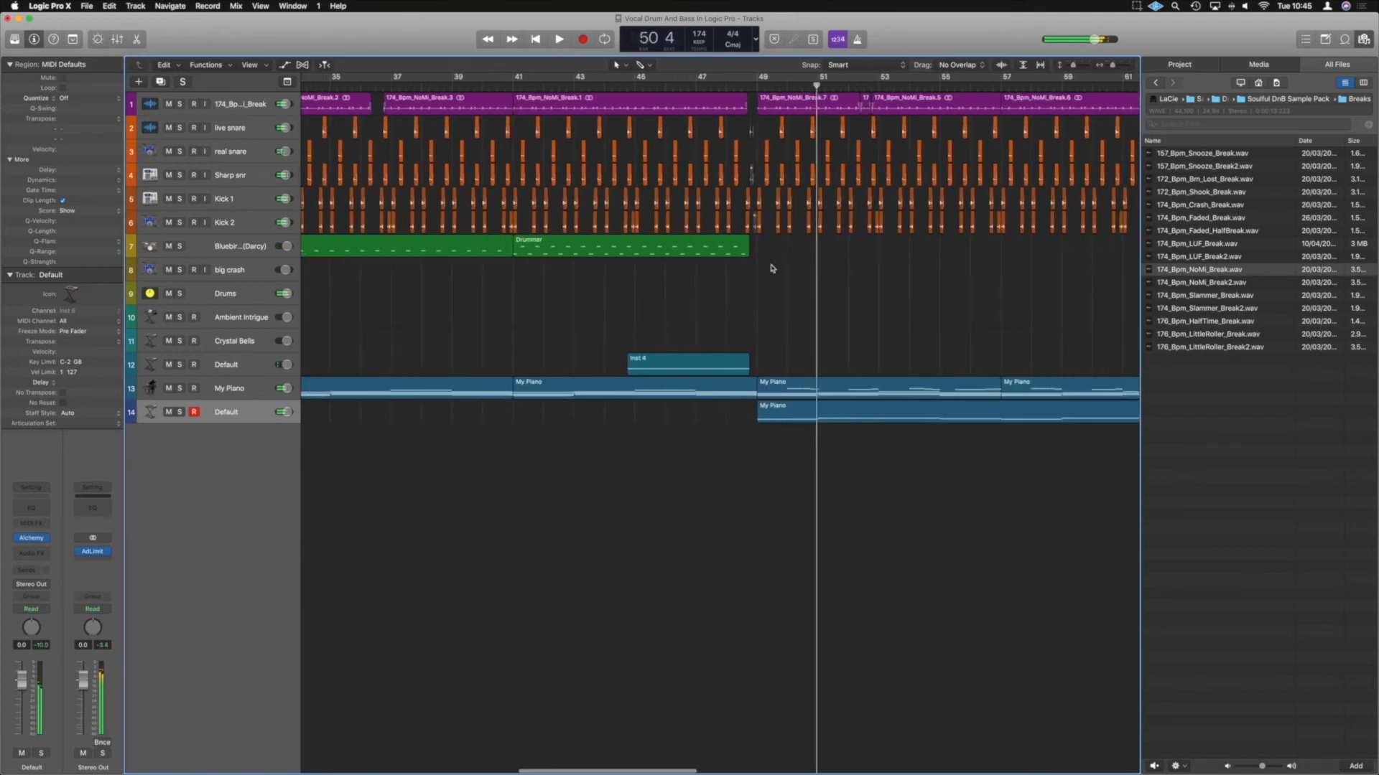
- Copy the reversed crash before bar 17 on the big crash track so it ends at bar 49, and audition it
key("super+Left")
scroll(772, 268, "left", 8)
key("super+Left")
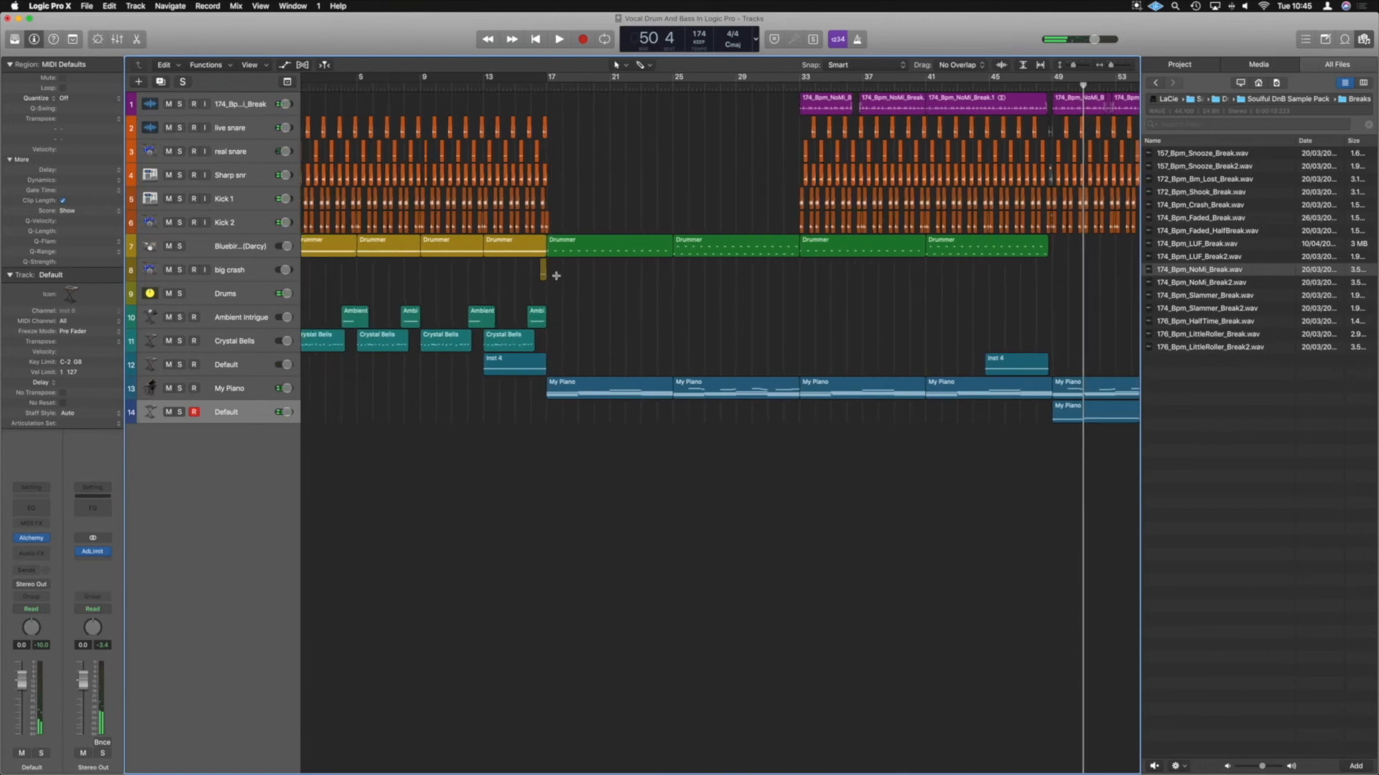
left_click_drag(543, 270, 1047, 277)
scroll(1046, 278, "up", 10)
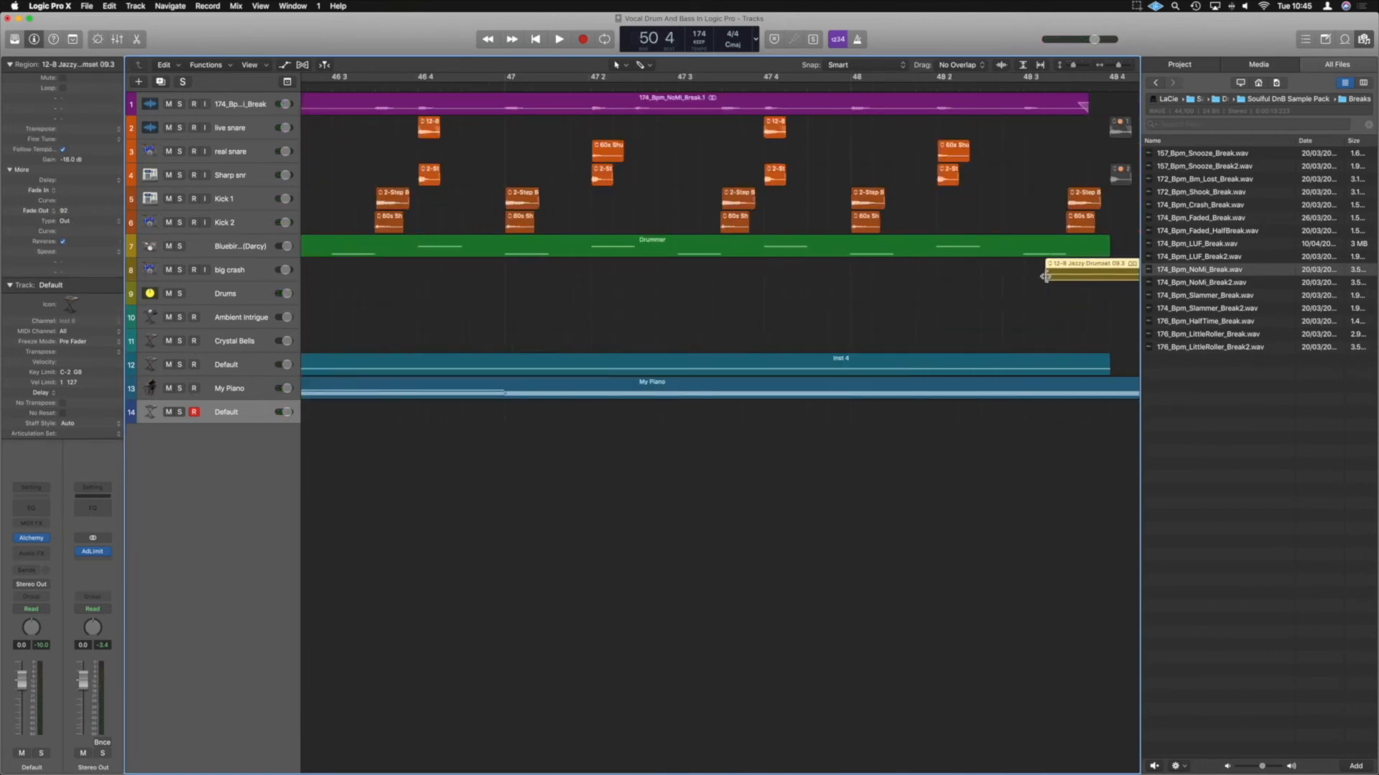
scroll(1046, 276, "right", 6)
double_click(375, 88)
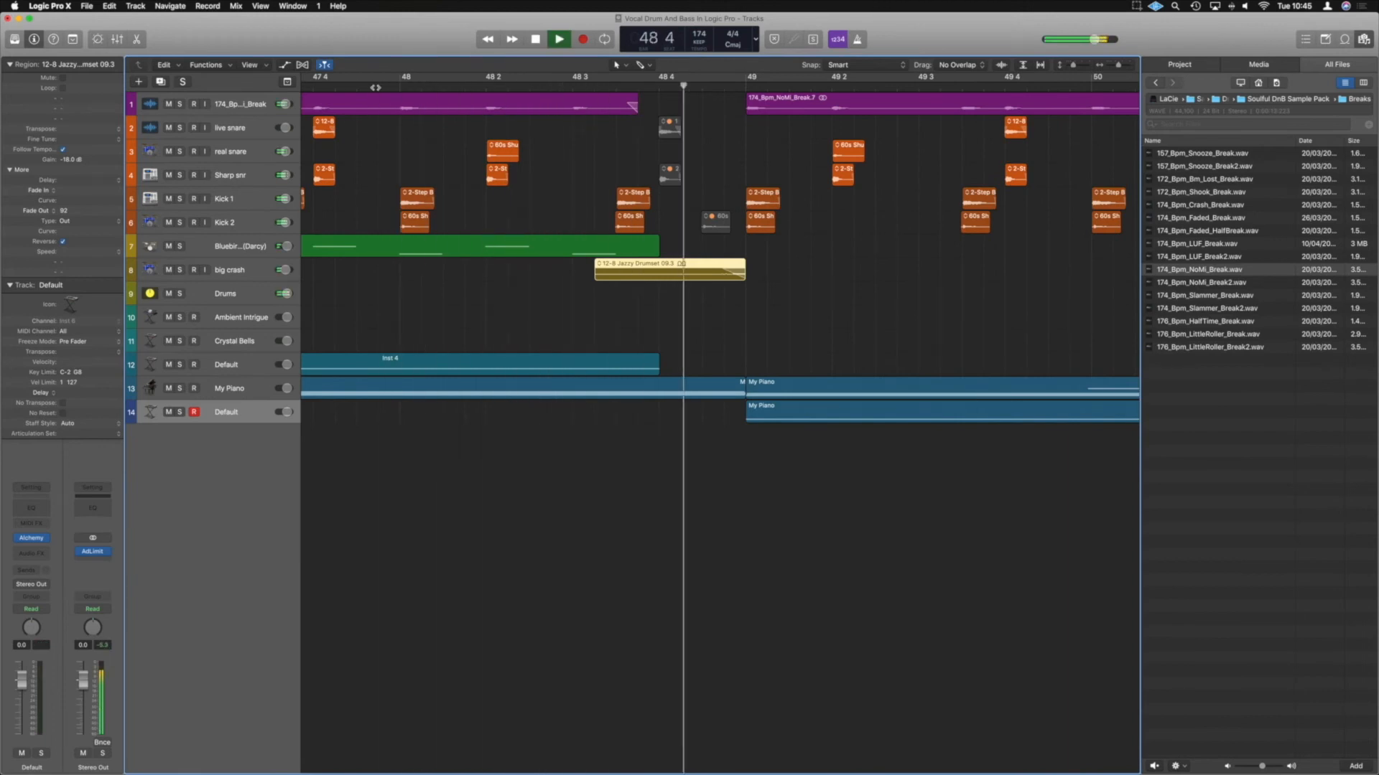
scroll(428, 120, "down", 10)
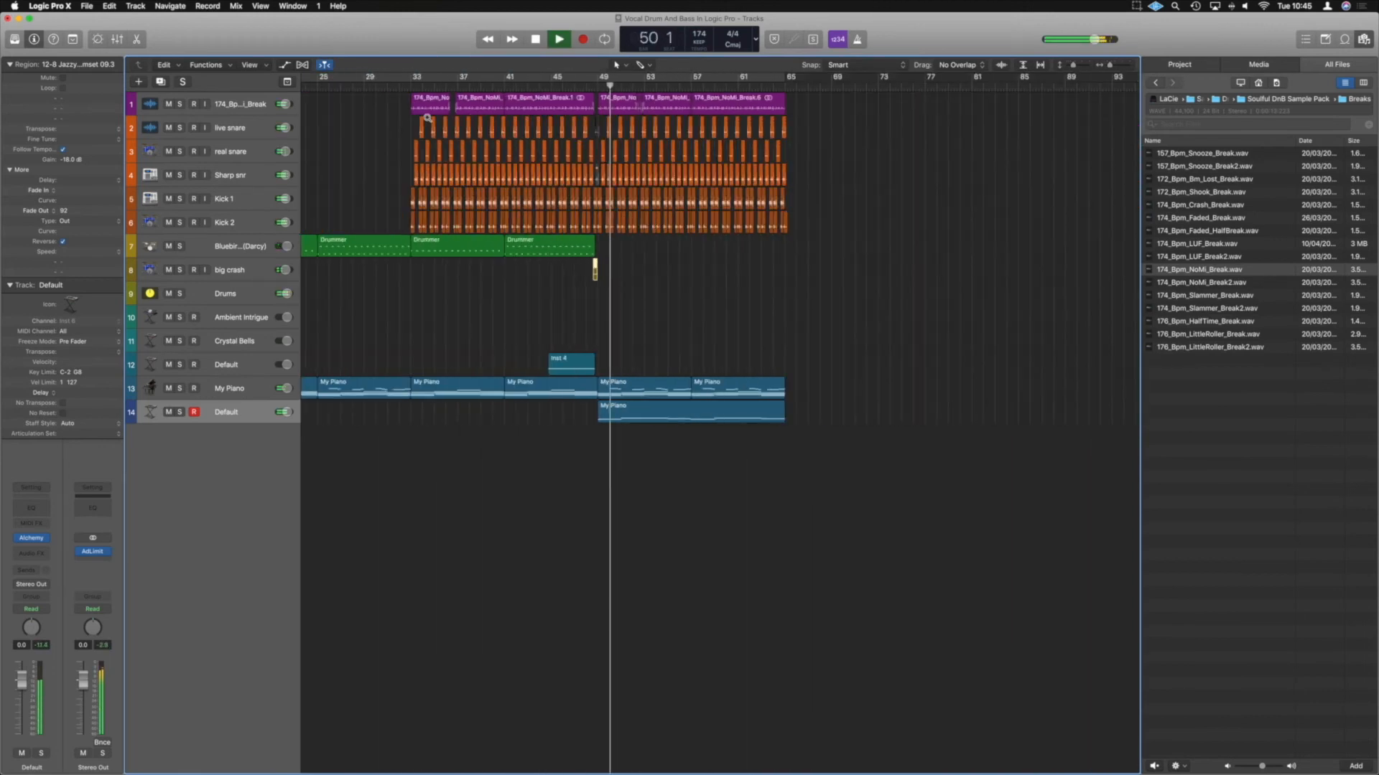
scroll(429, 120, "down", 8)
key("space")
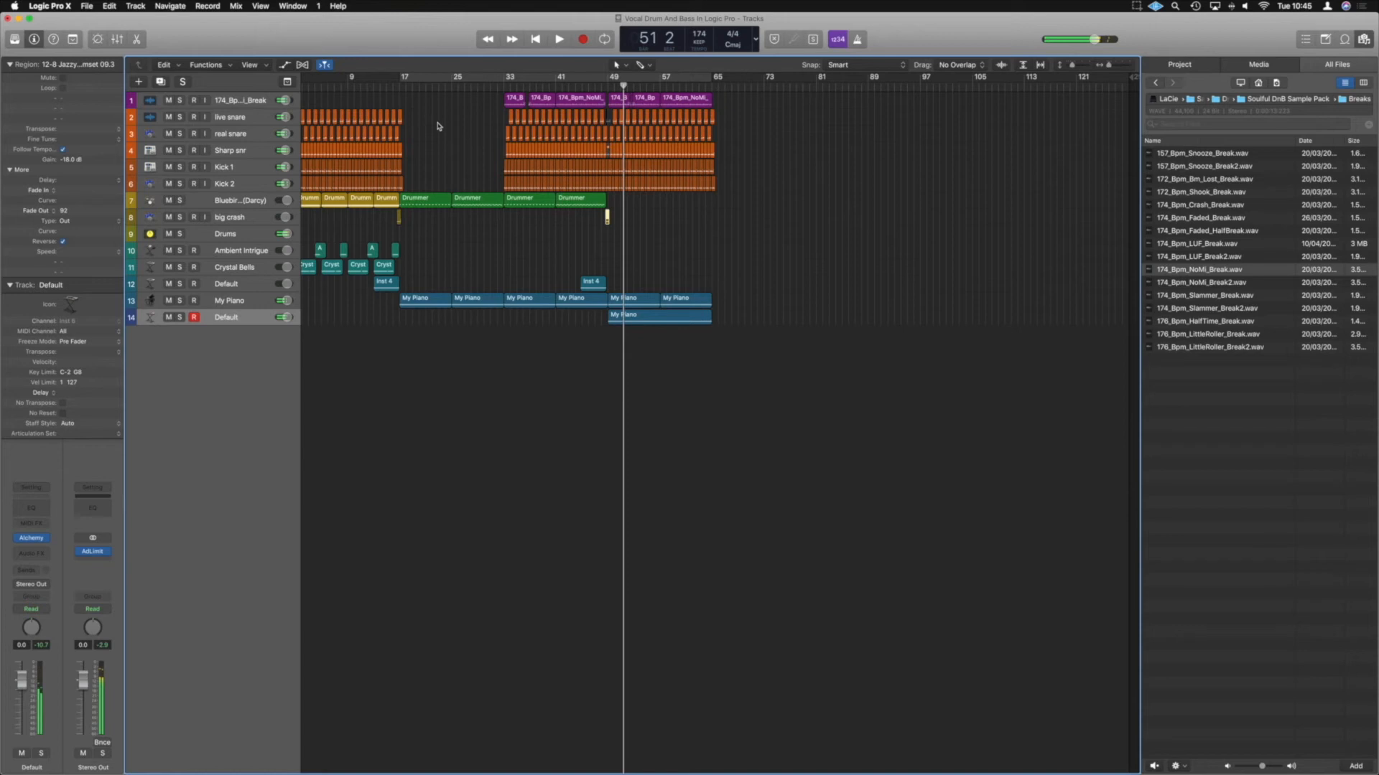
- Try a copy of the bar 1 crash at bar 49 on the big crash track and audition it in the transition
scroll(504, 155, "down", 1)
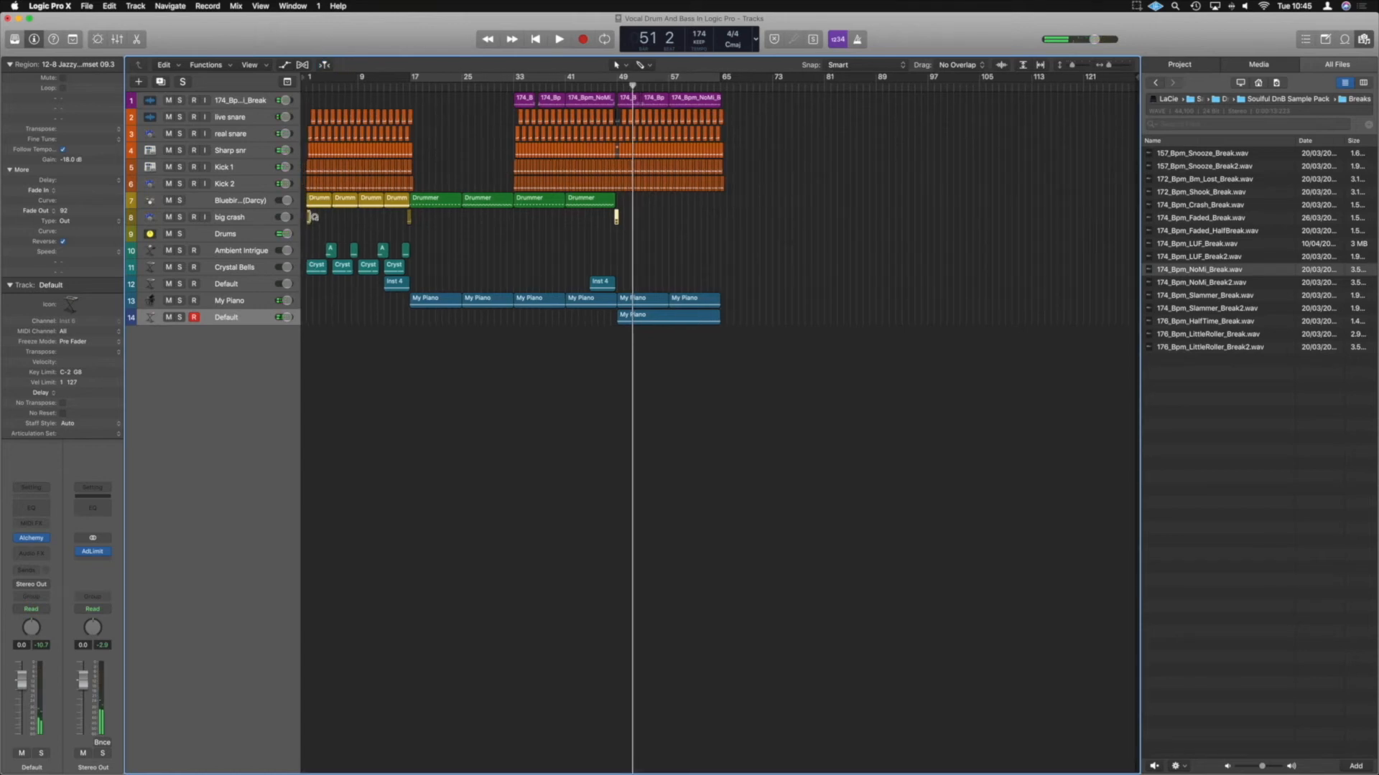
left_click_drag(310, 220, 622, 216)
scroll(622, 216, "up", 10)
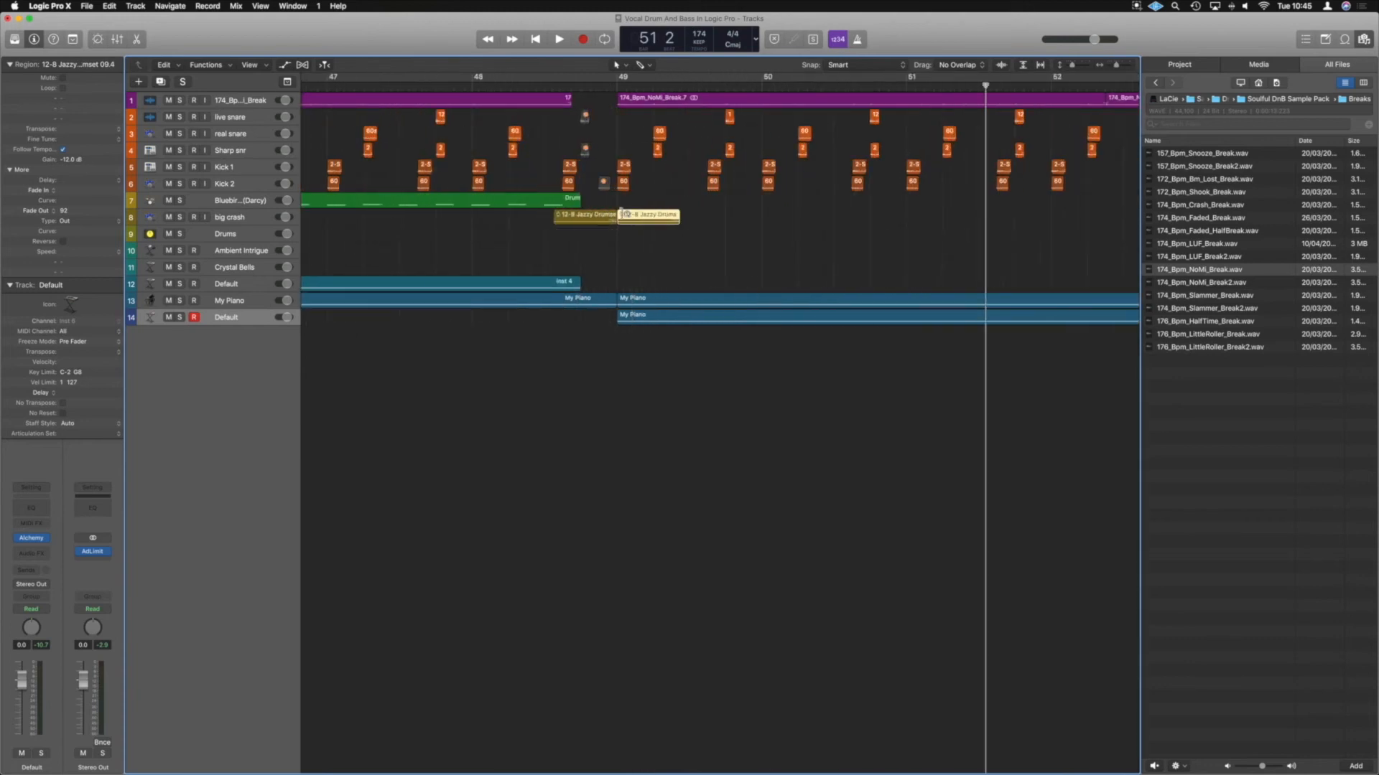
double_click(452, 87)
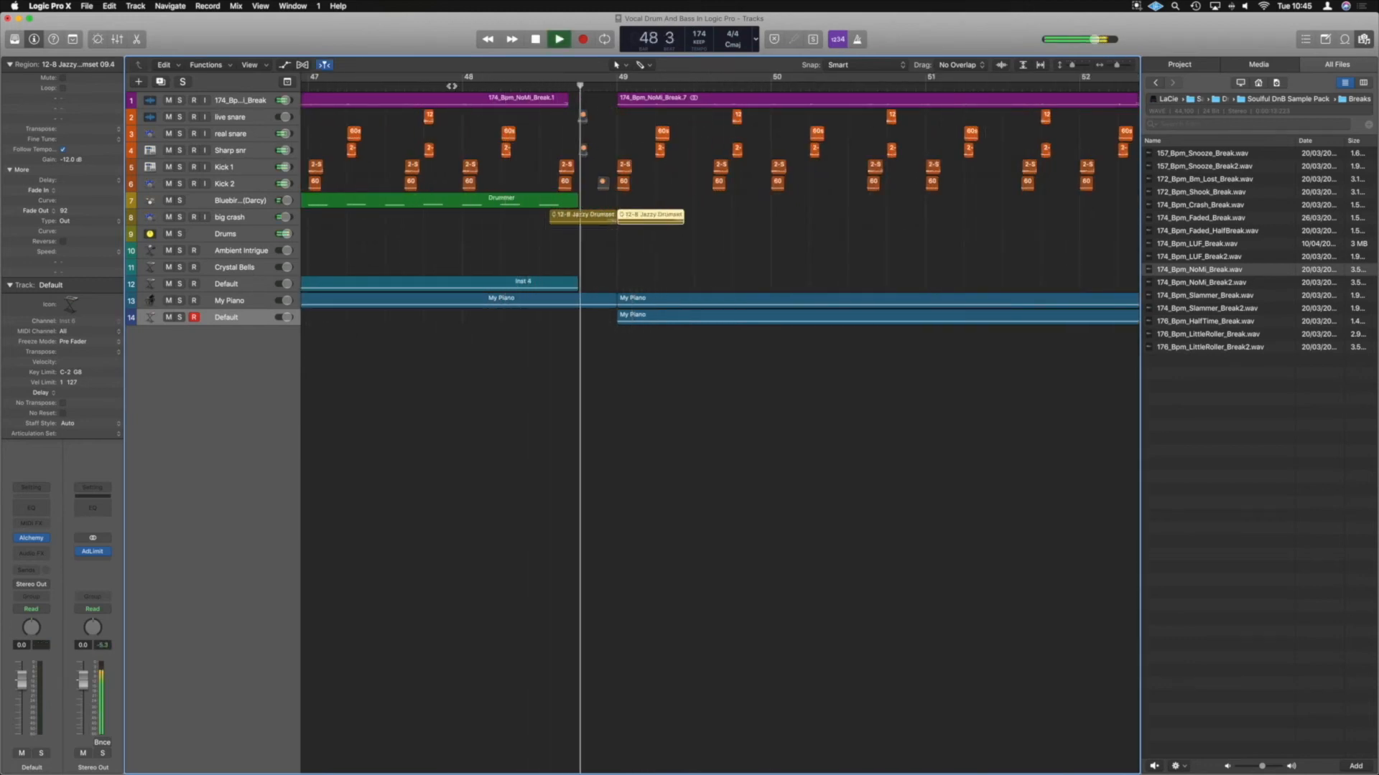
key("super+Left")
key("super+Left")
key("super+Left")
key("super+Left")
key("super+Left")
key("super+Left")
key("space")
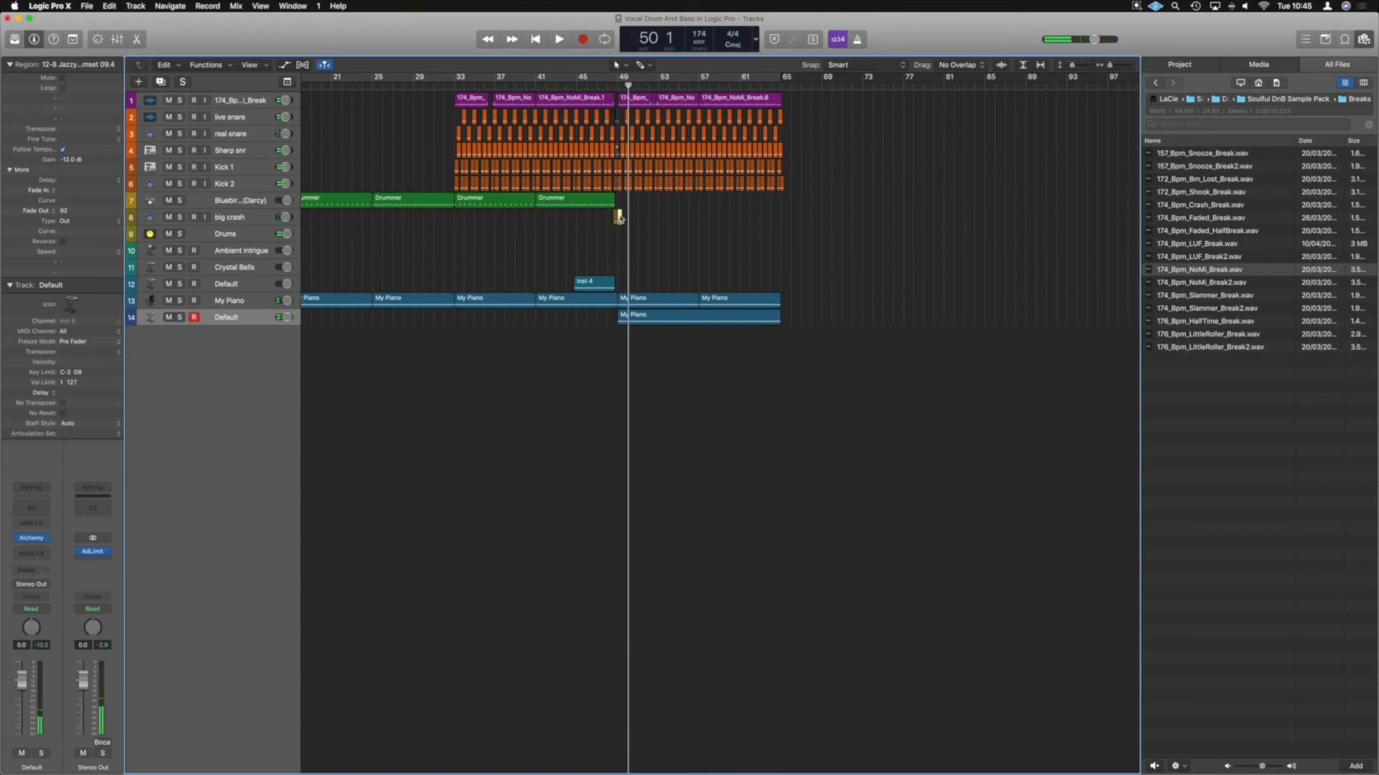
key("BackSpace")
- Play the transition from around bar 48 into the drop with only the reversed crash leading into it
left_click(604, 87)
key("space")
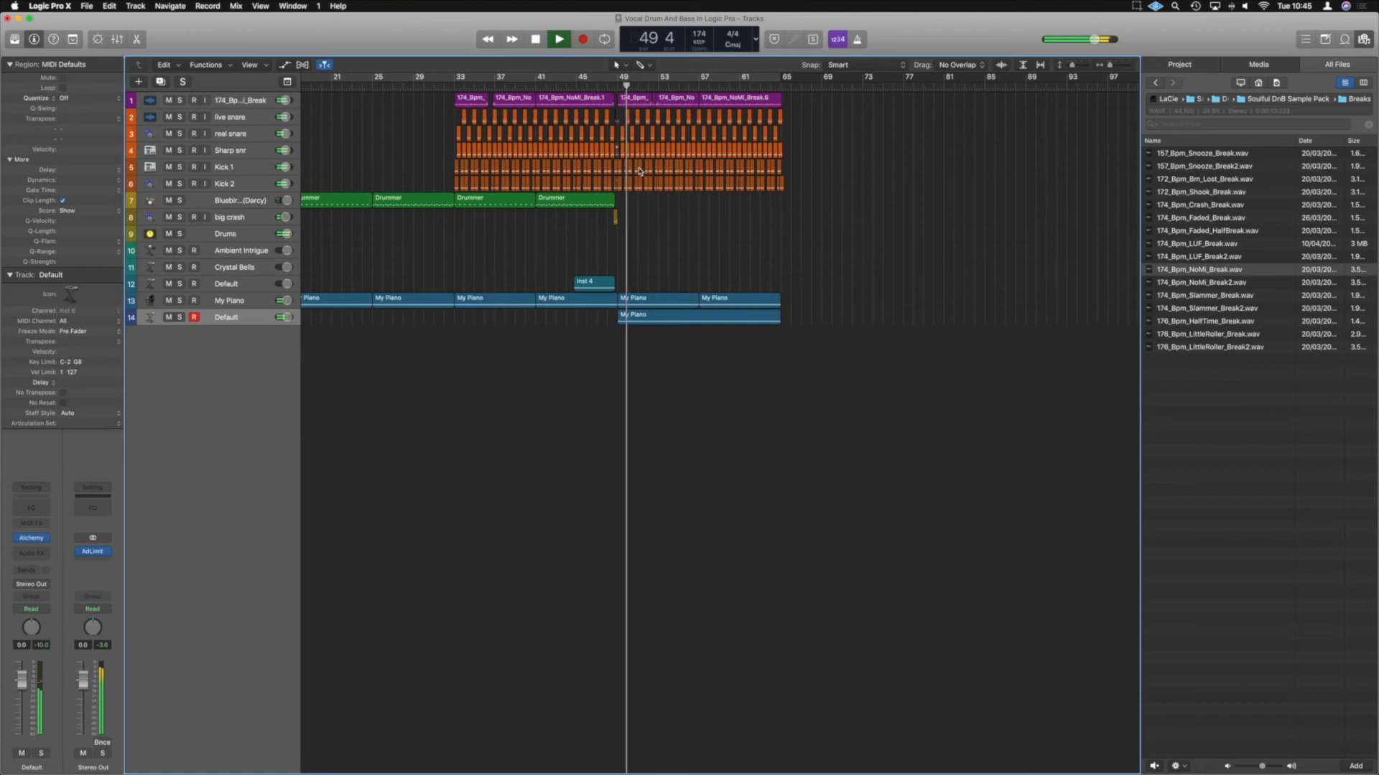
key("space")
key("super+Left")
key("super+Left")
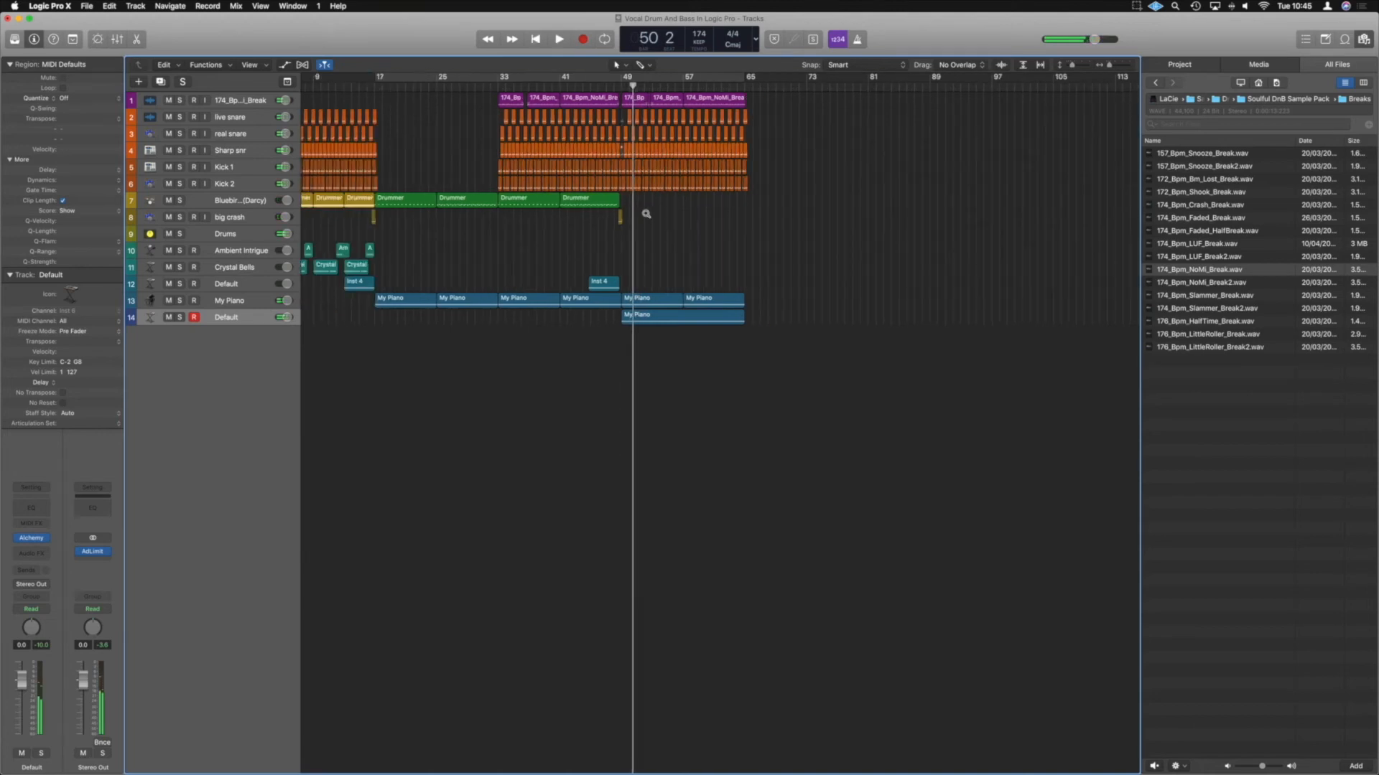
left_click(621, 87)
key("space")
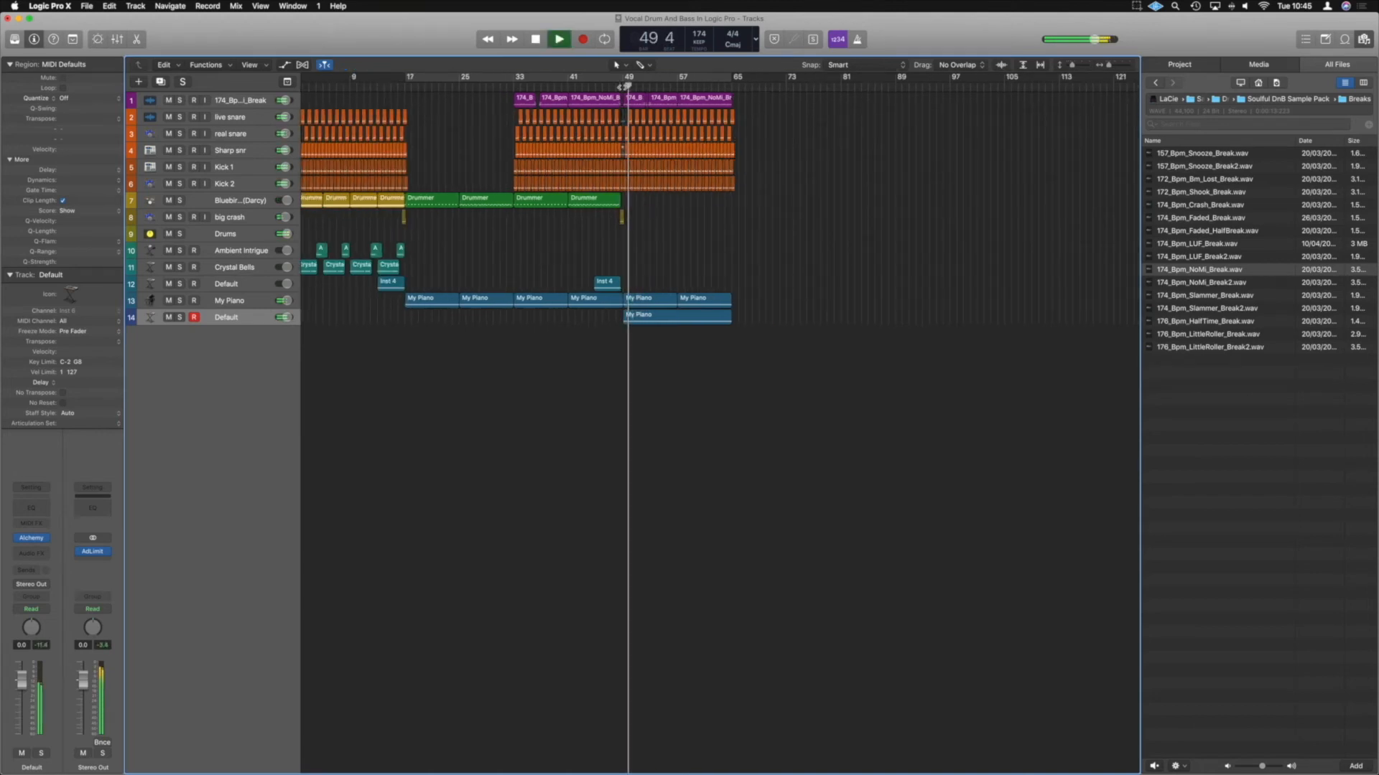
- Open Alchemy on bass track 14 and adjust source A's filter cutoff while the drop plays
left_click(241, 318)
left_click(28, 539)
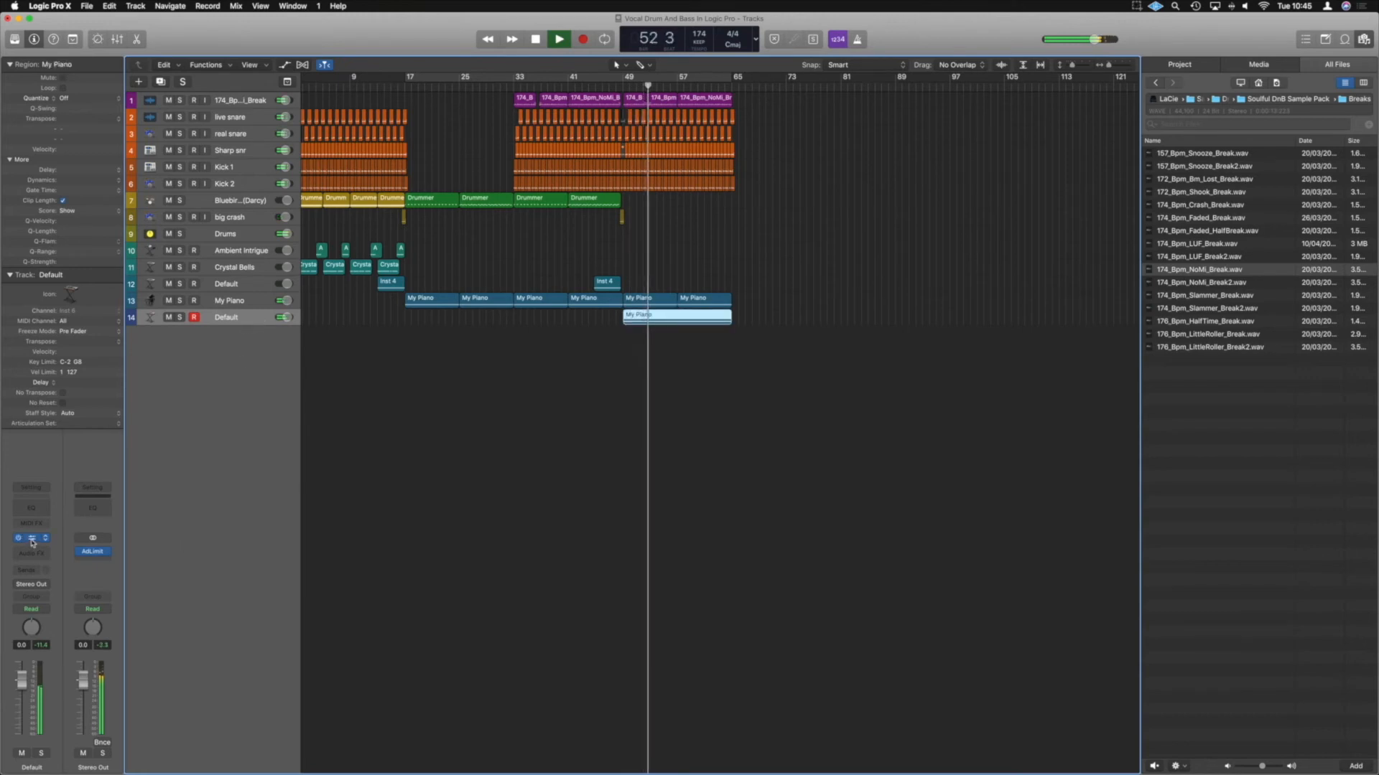
key("space")
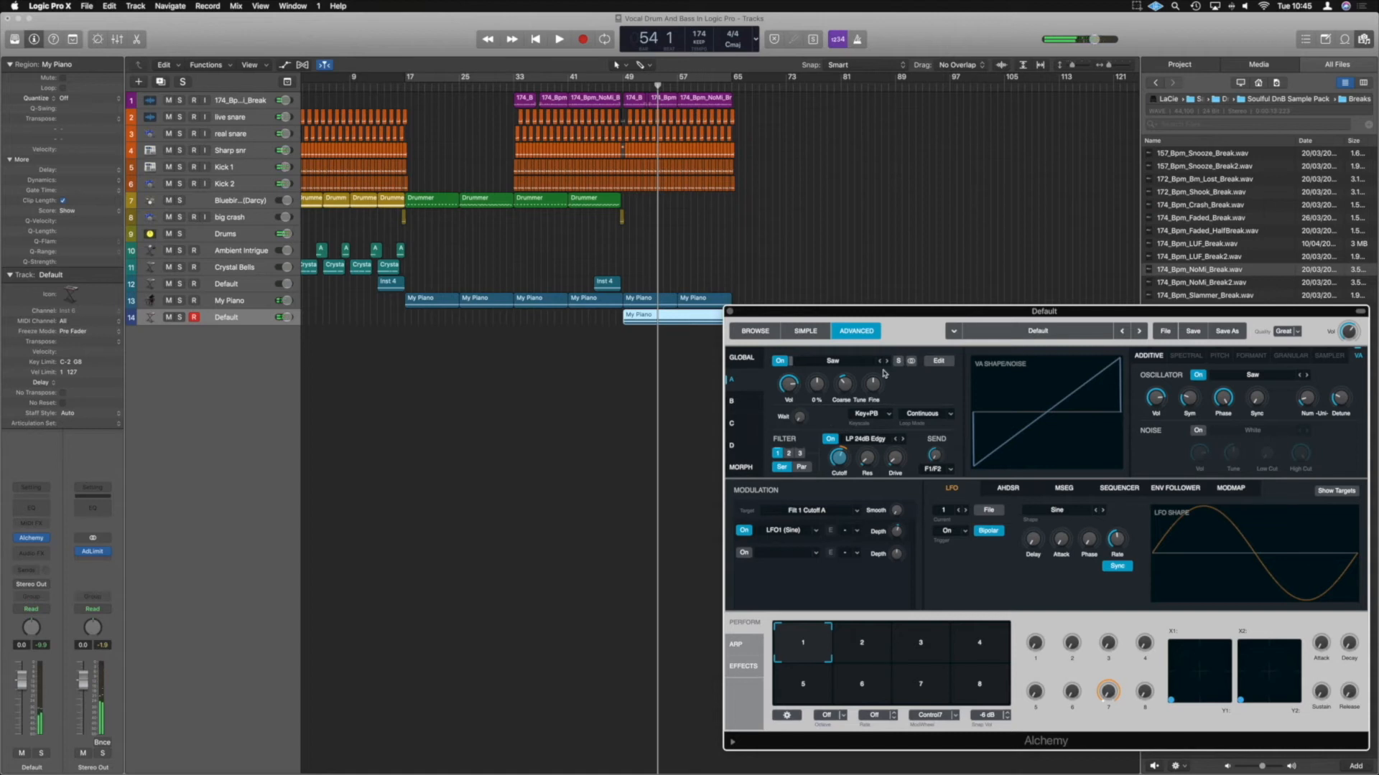
key("space")
left_click(844, 385)
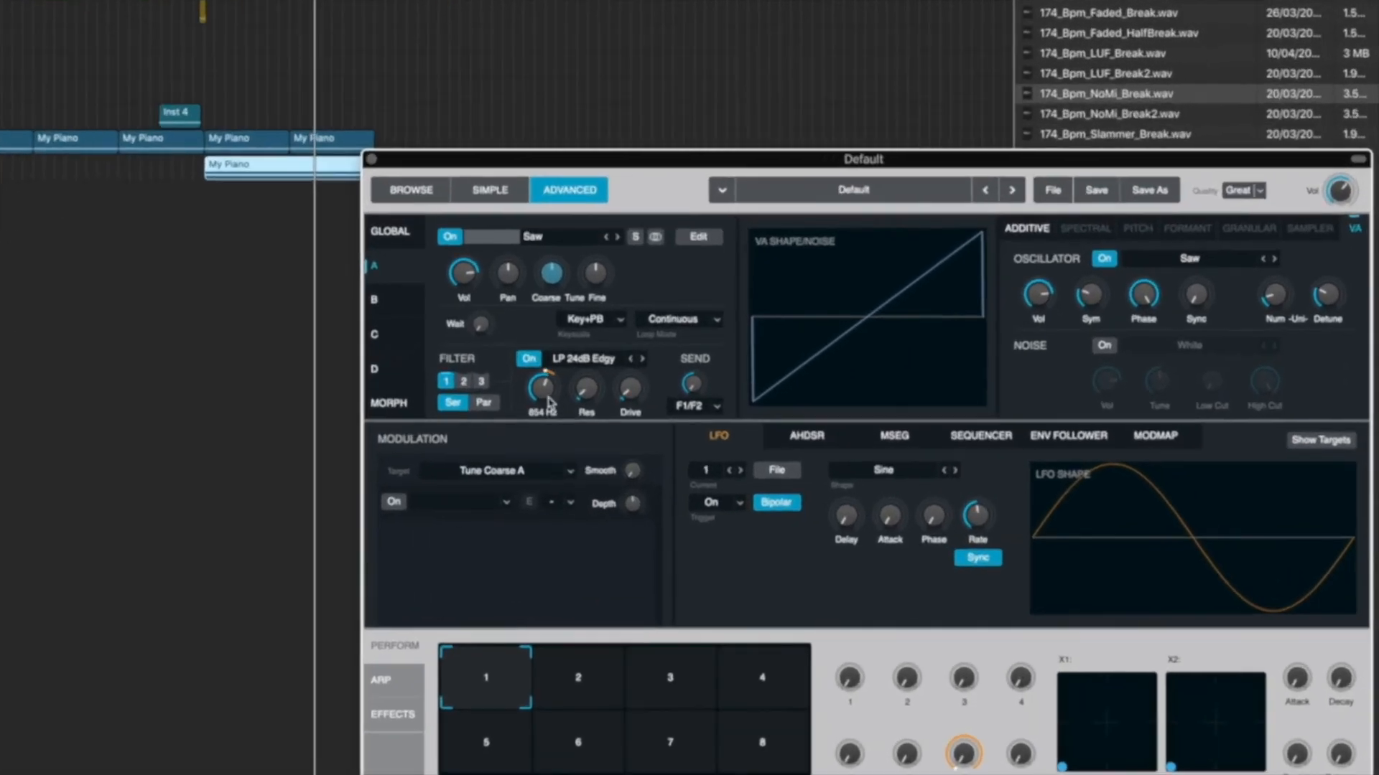
left_click(839, 460)
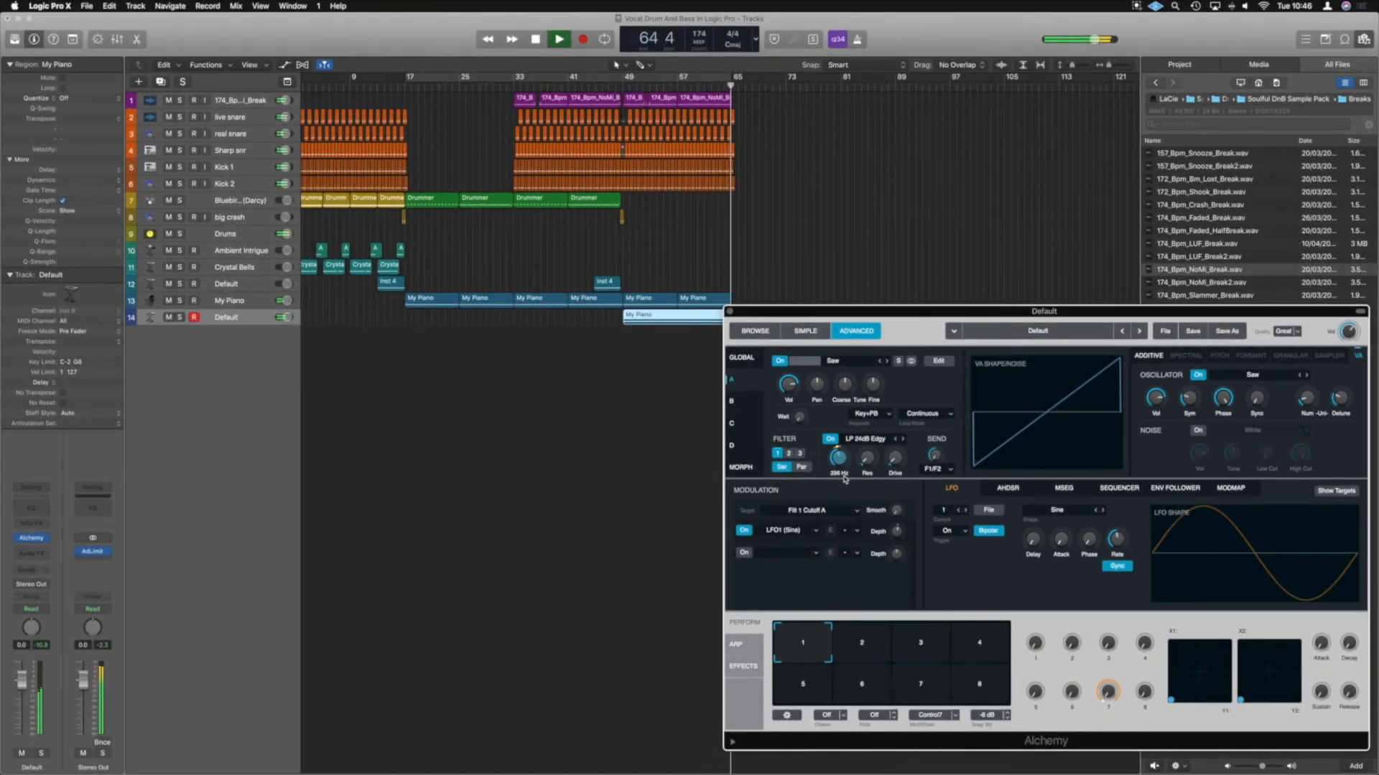
key("space")
- Turn on cycling over bars 49 to 65, add a Channel EQ to track 14, and play the bass through its analyzer
key("c")
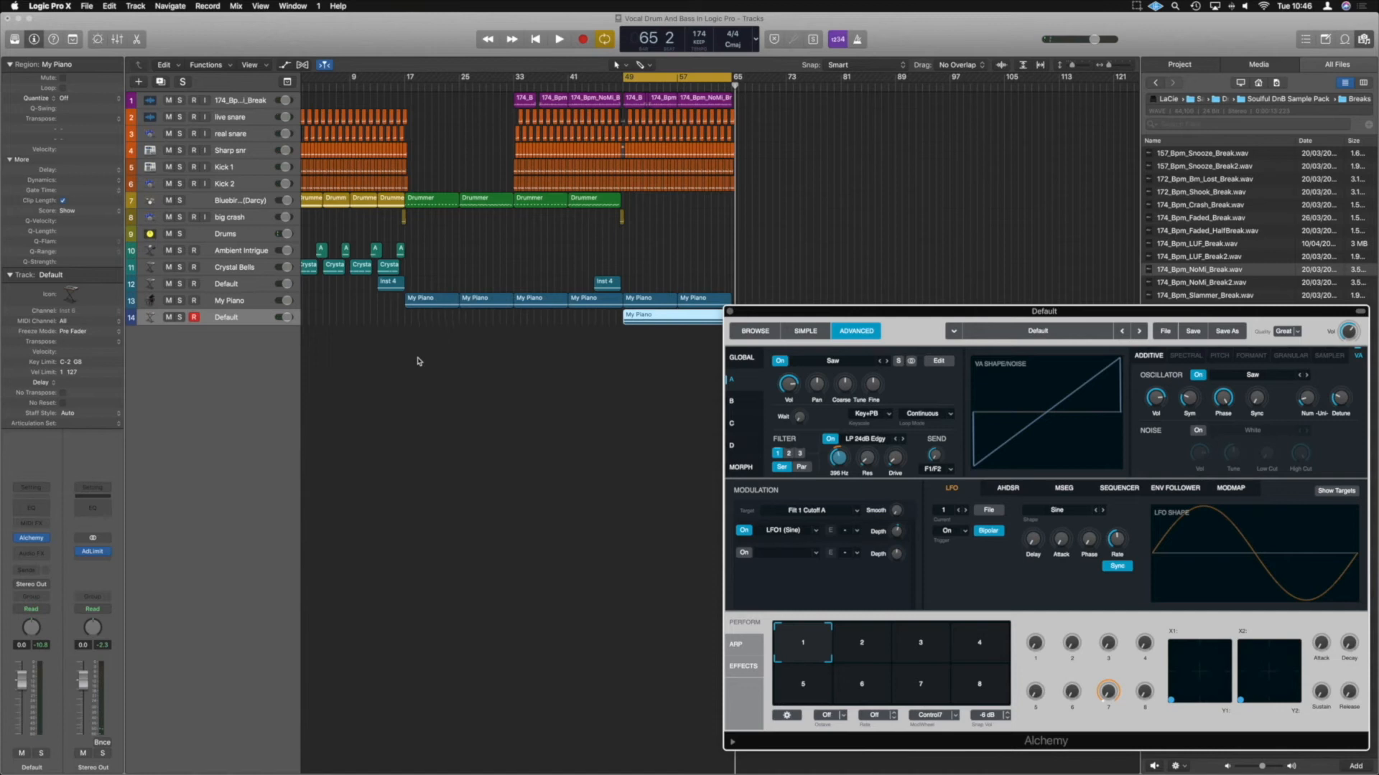
left_click(36, 510)
left_click_drag(286, 35, 519, 385)
key("space")
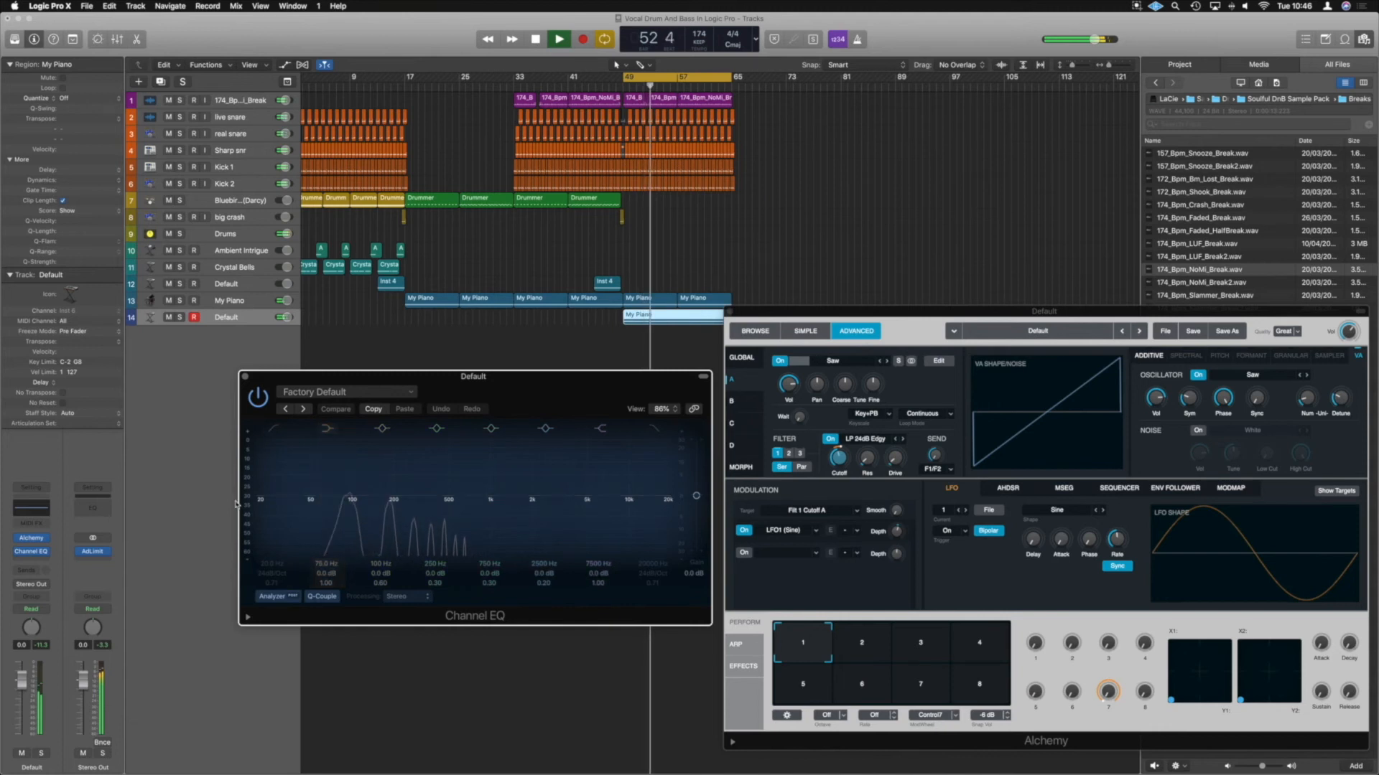
key("space")
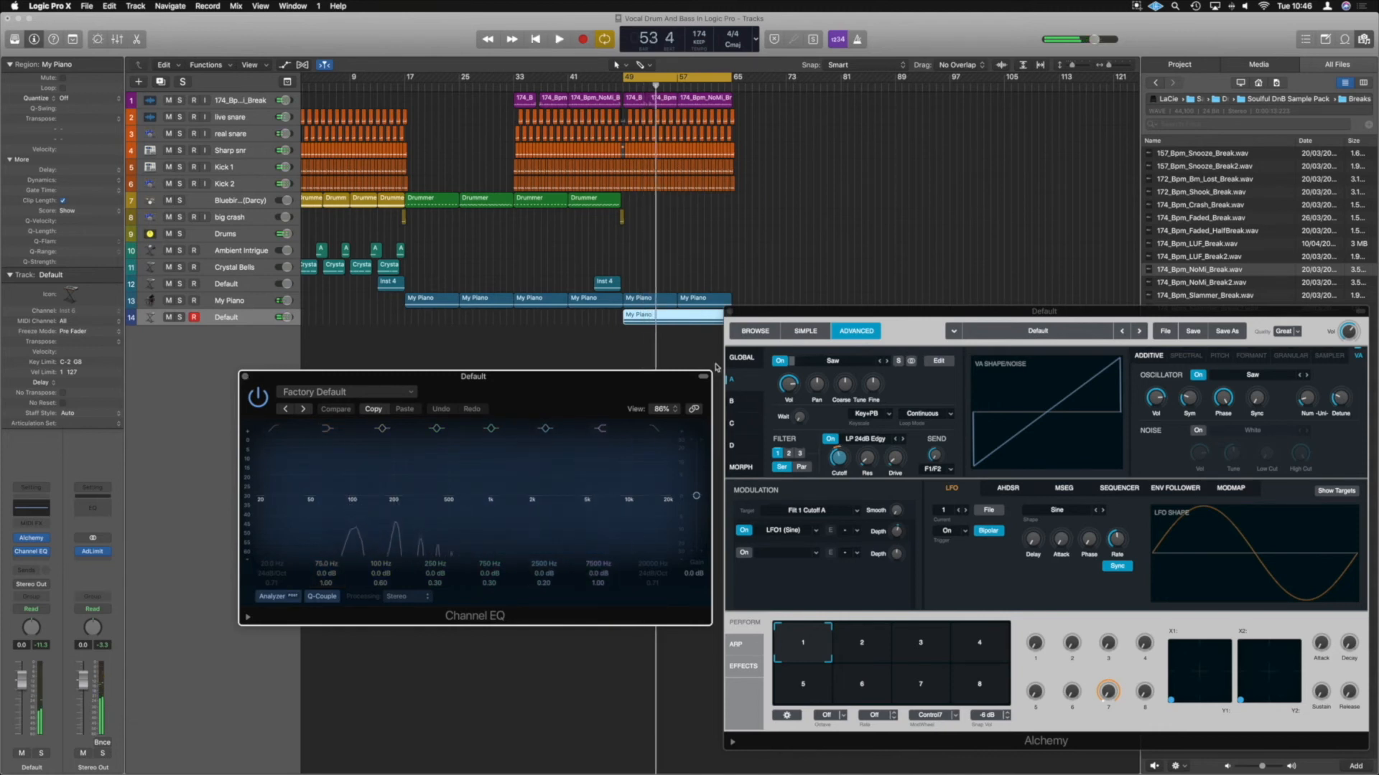
- Enable Alchemy's source B as a Sine with lowered tuning, and save the preset as Voc DnB Reese
left_click(744, 359)
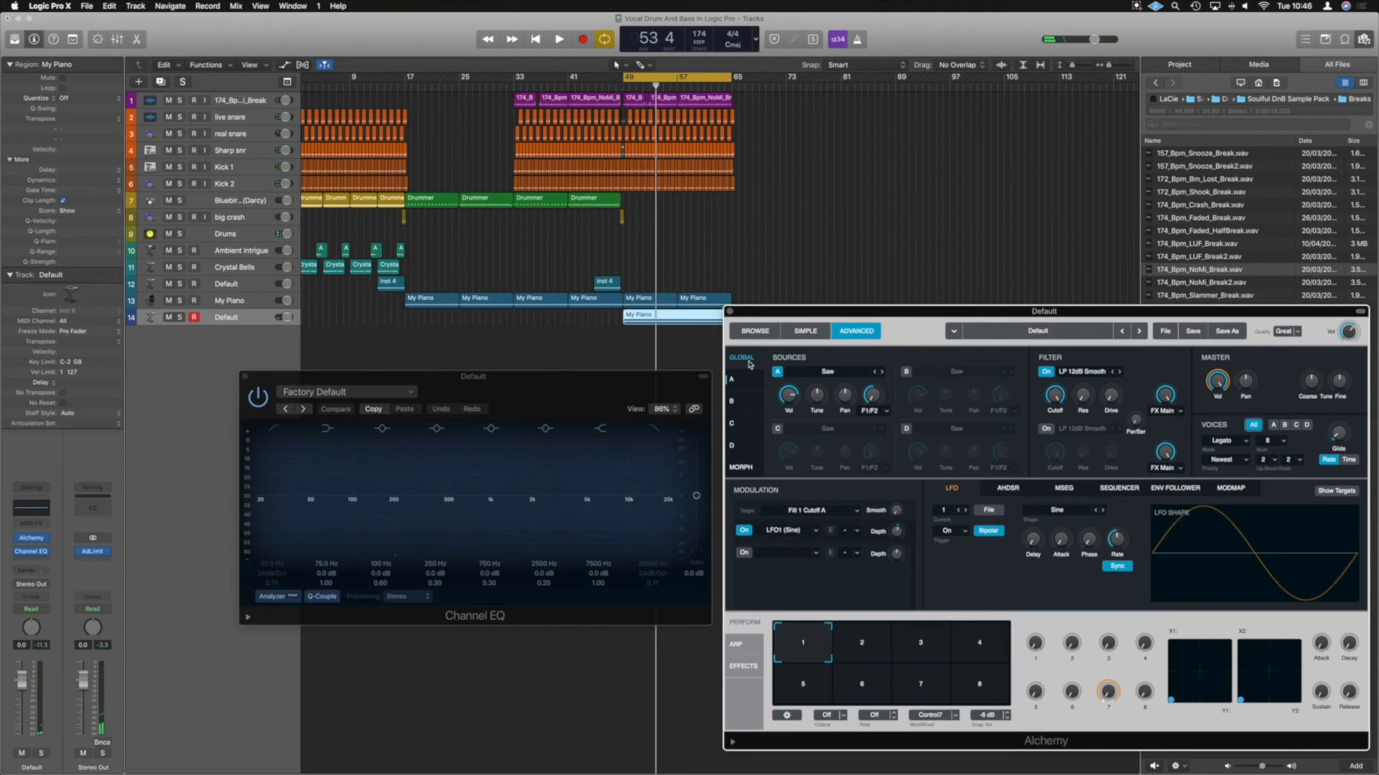
left_click(906, 372)
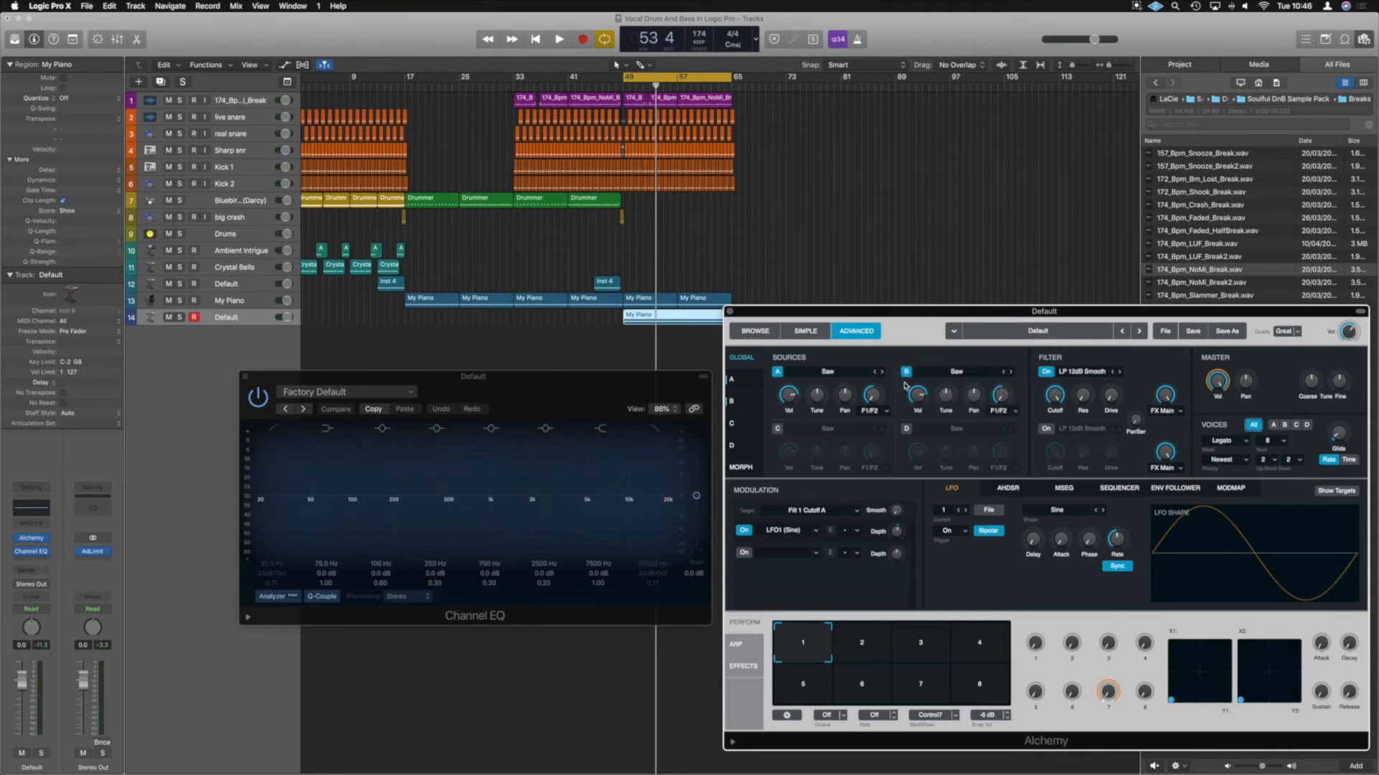
left_click(923, 380)
mouse_move(937, 396)
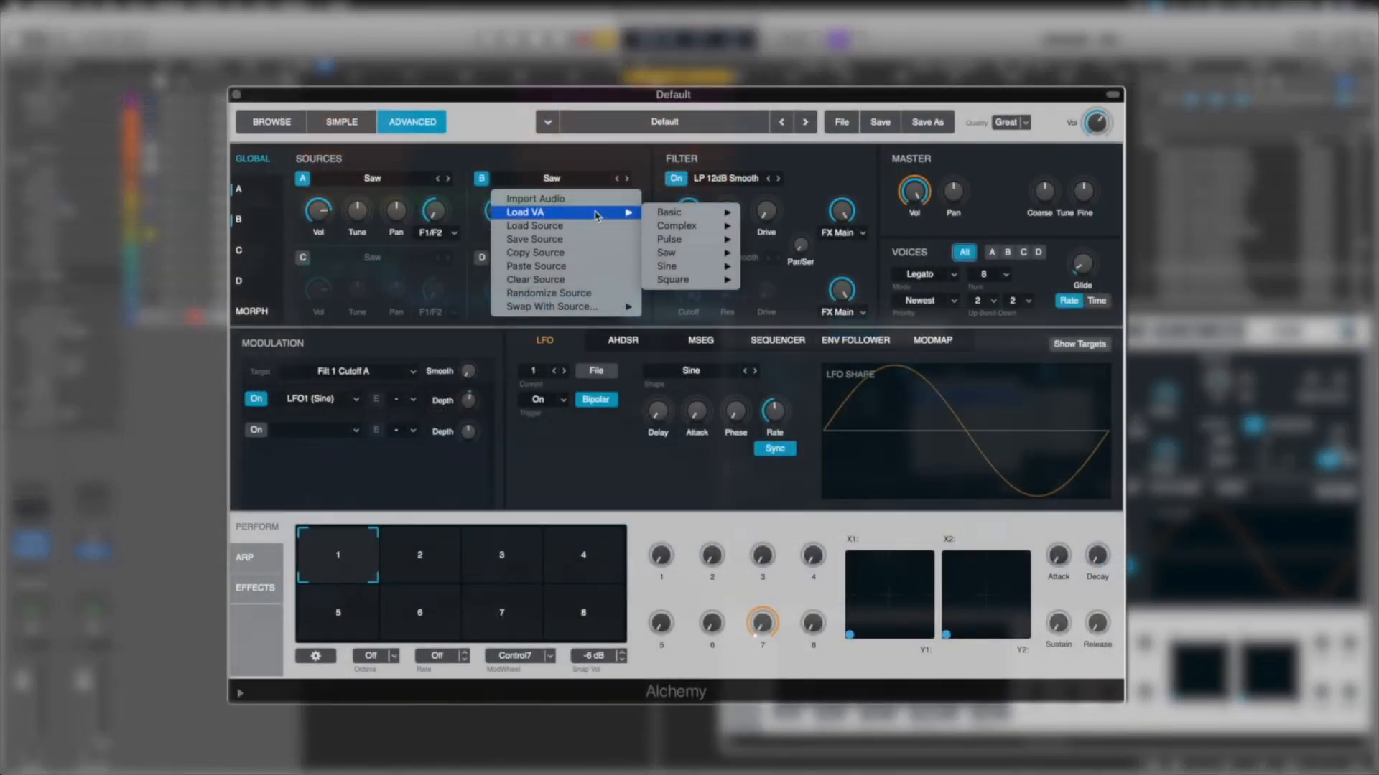
mouse_move(1064, 402)
left_click(766, 227)
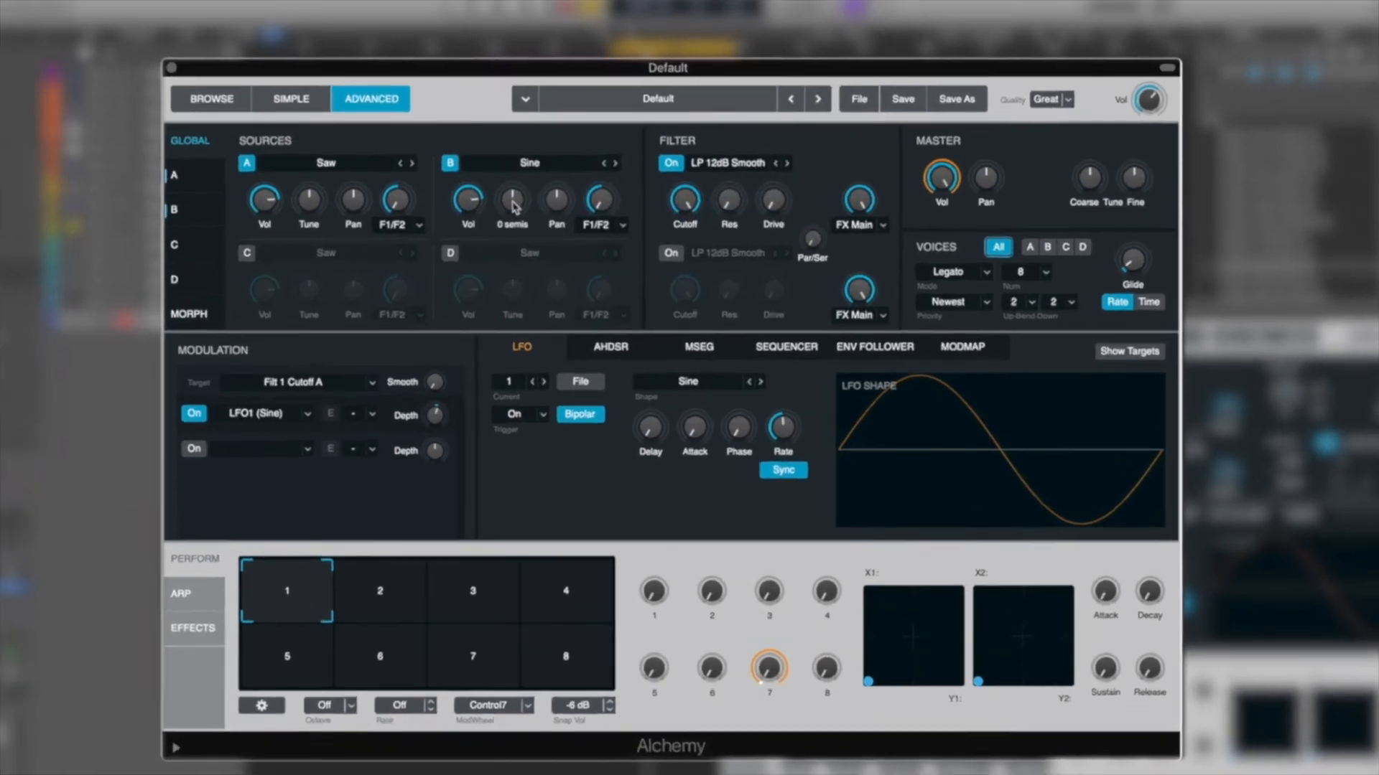
left_click(537, 218)
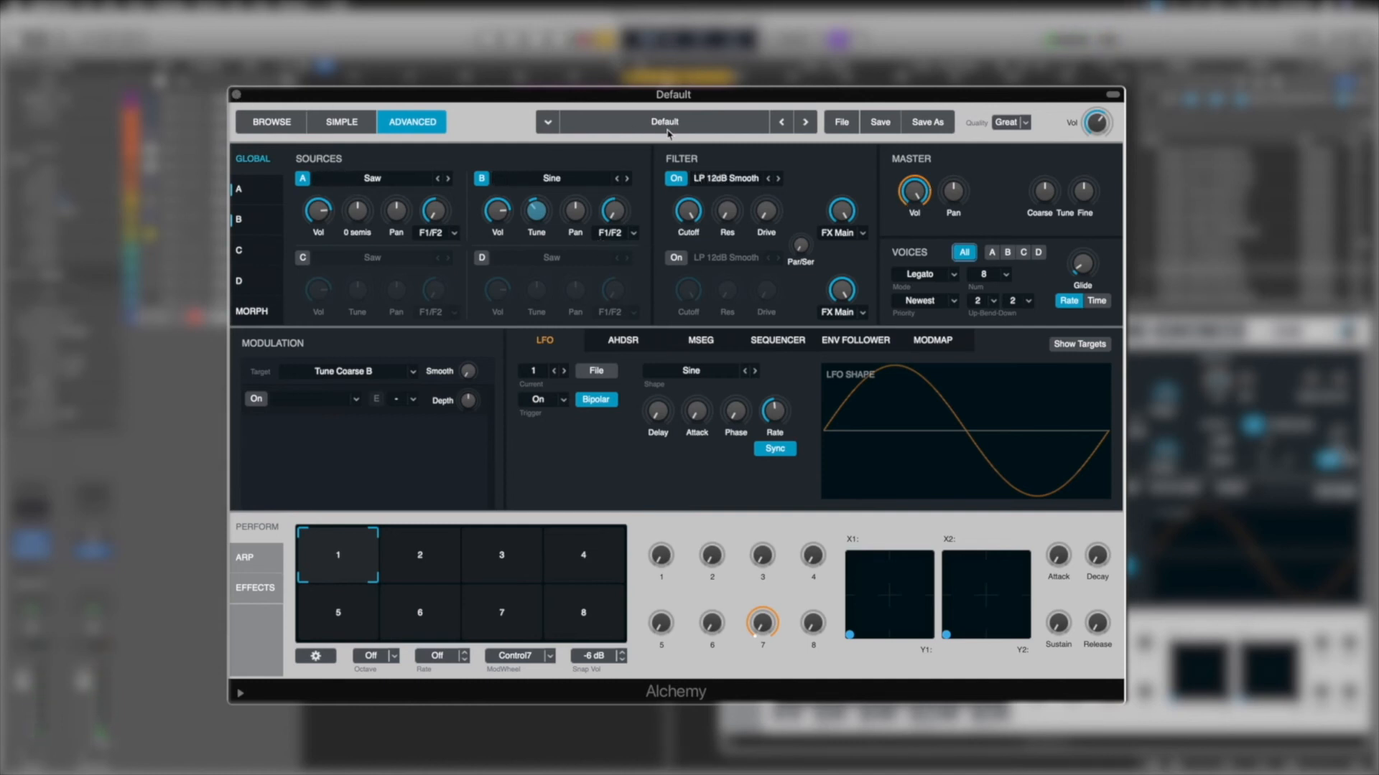
left_click(944, 125)
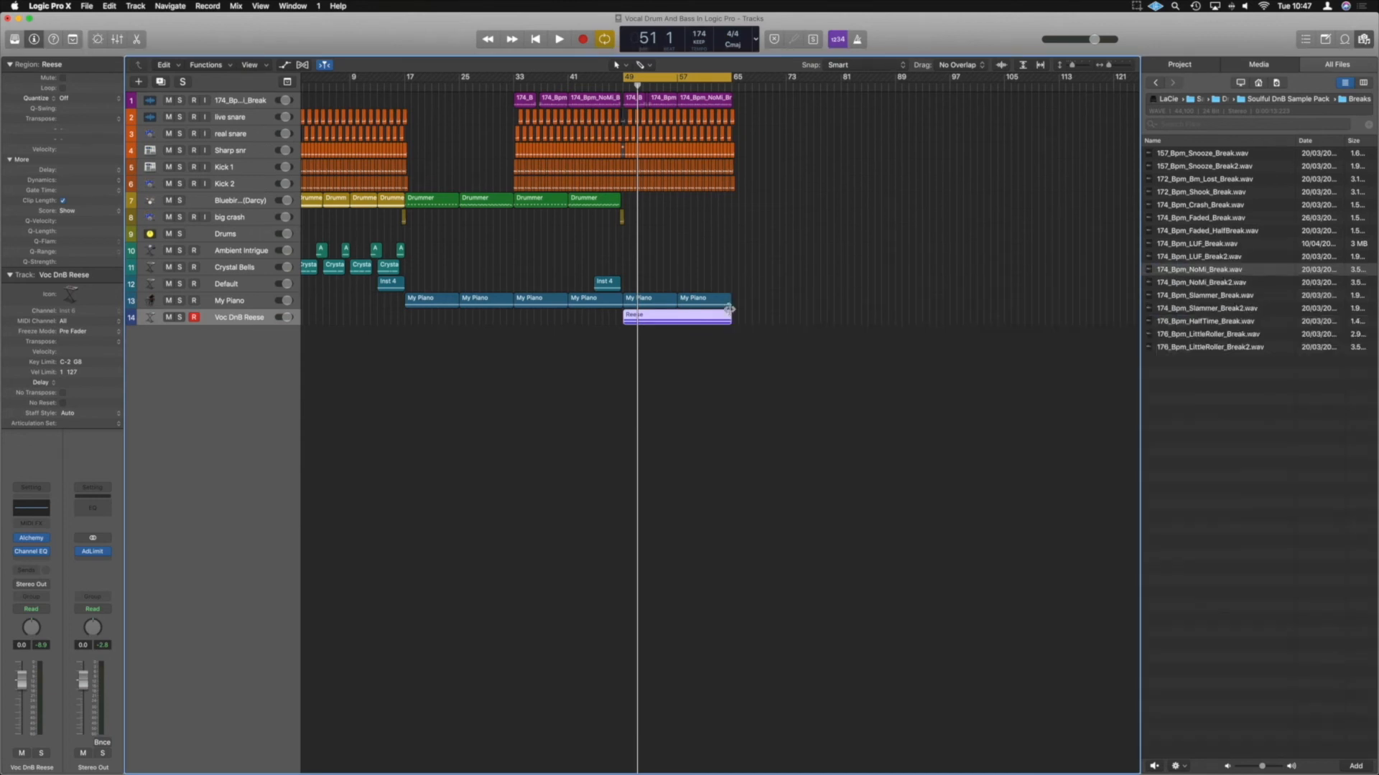
- Name track 14 after its Reese region and match the track colour to the region colour
key("x")
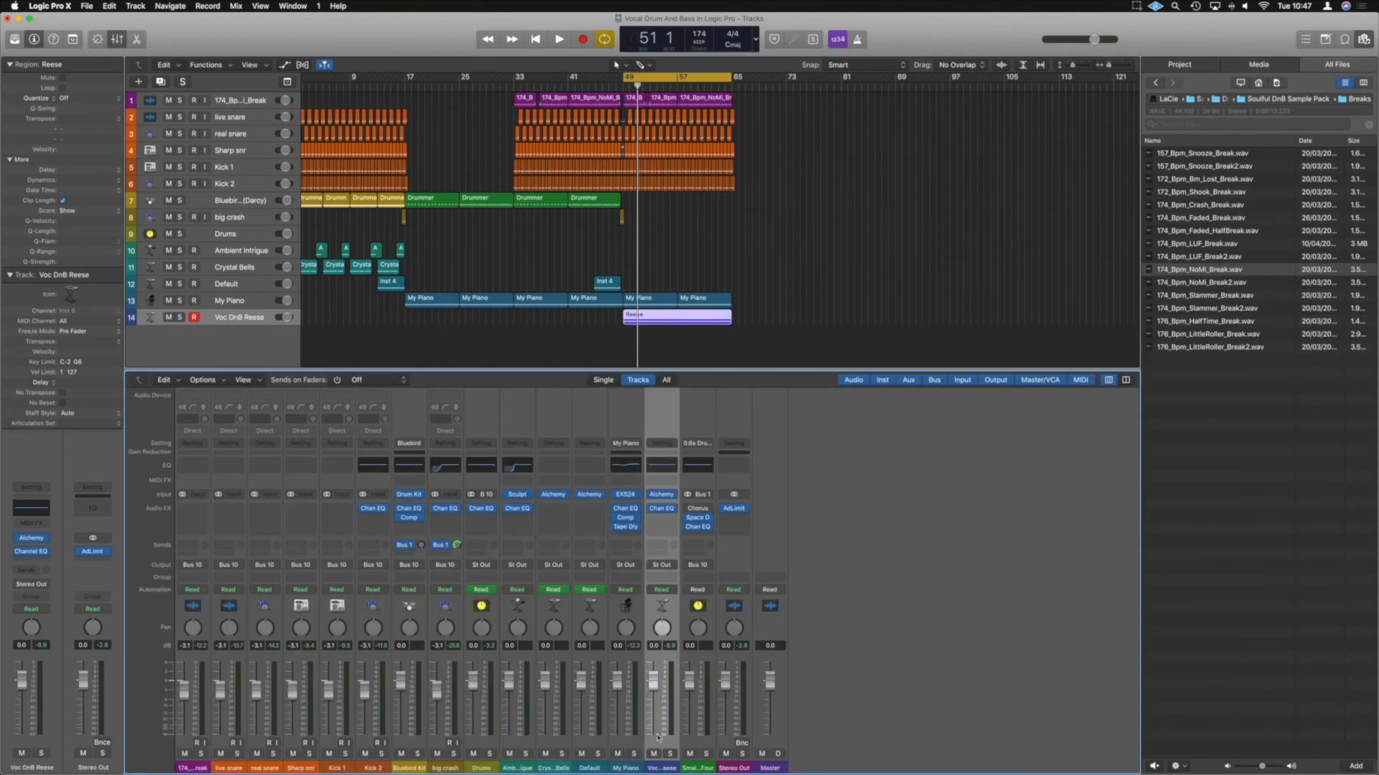
key("x")
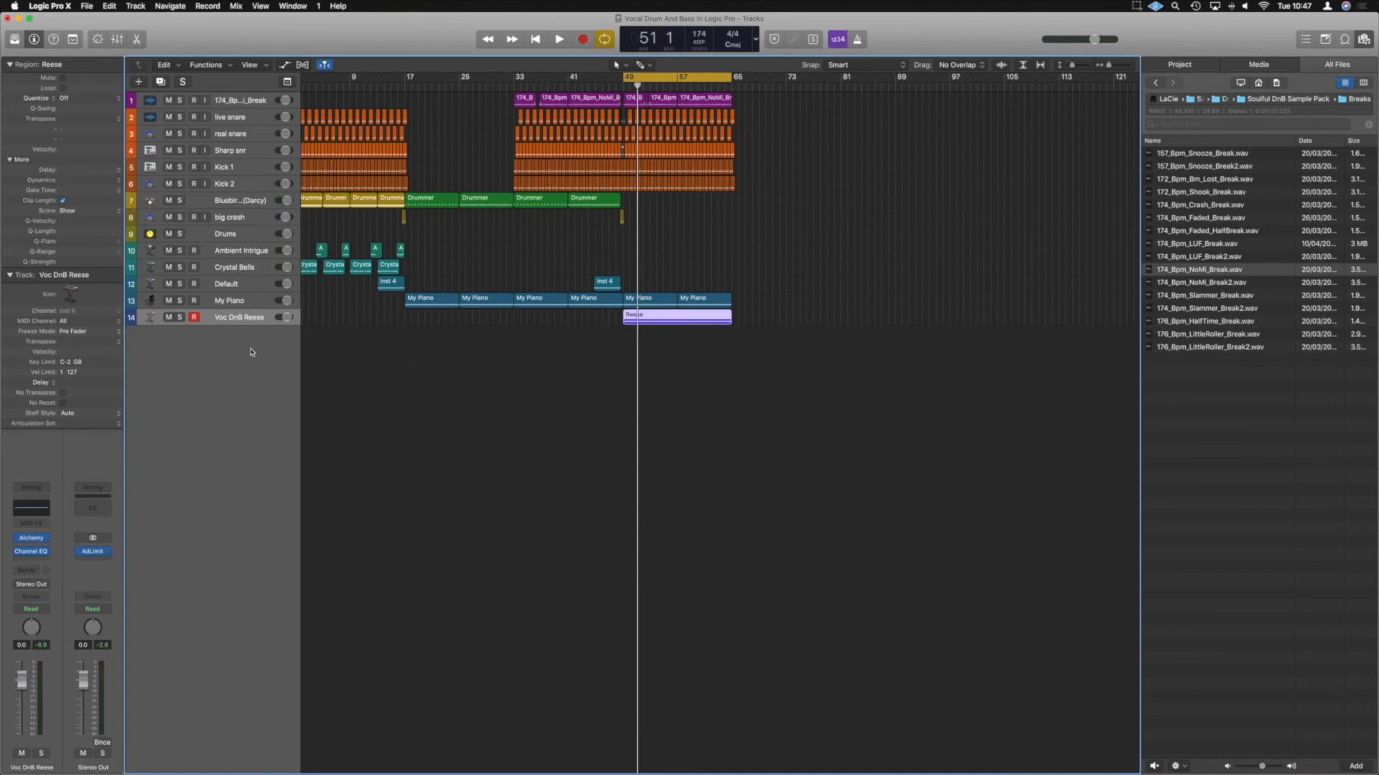
left_click(217, 66)
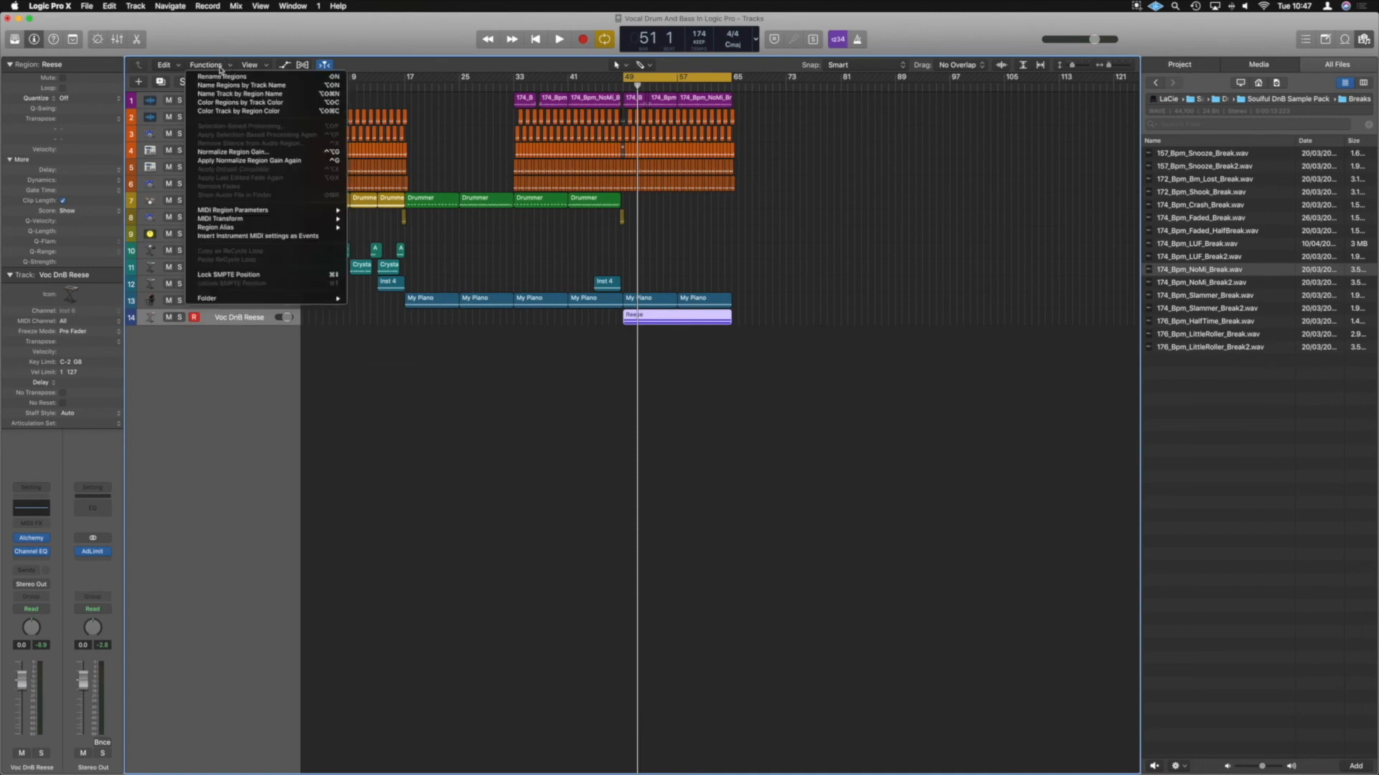
left_click(259, 96)
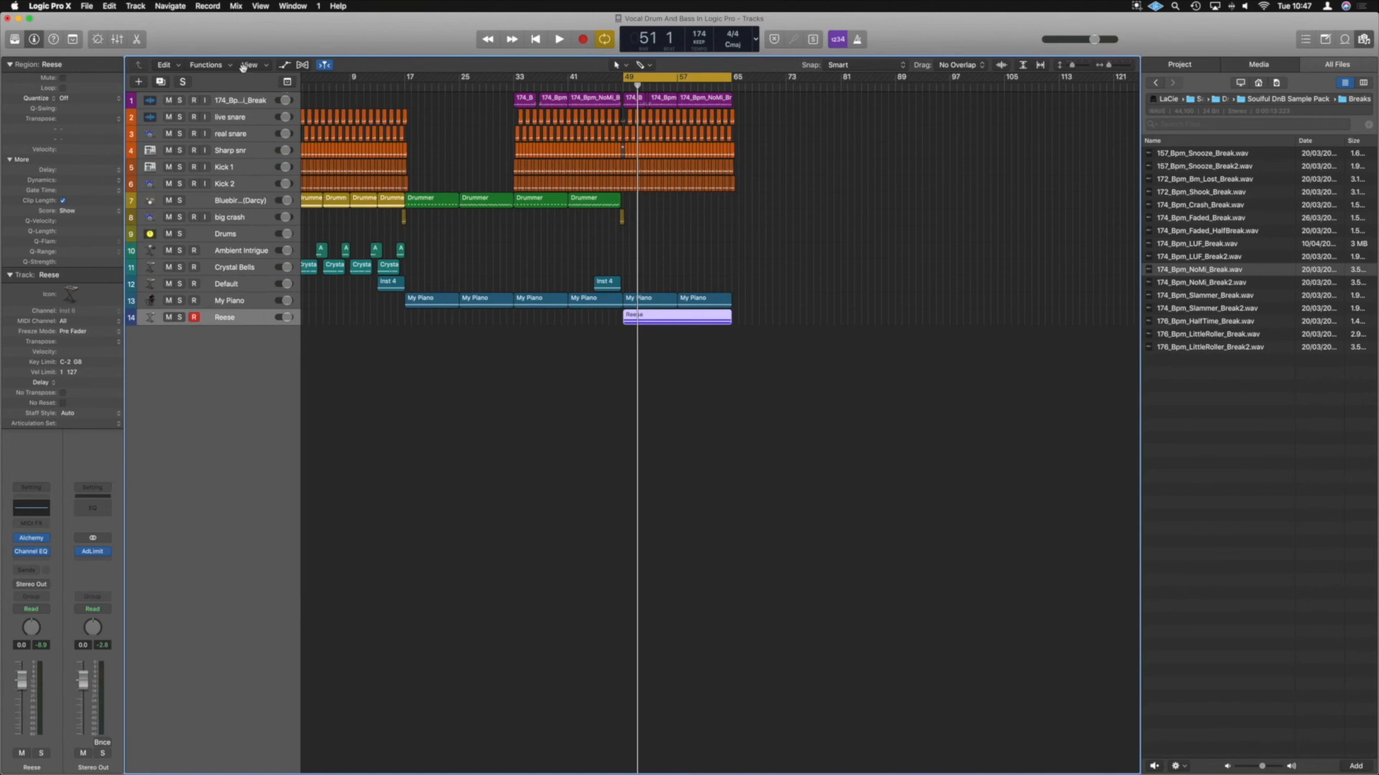
left_click(203, 65)
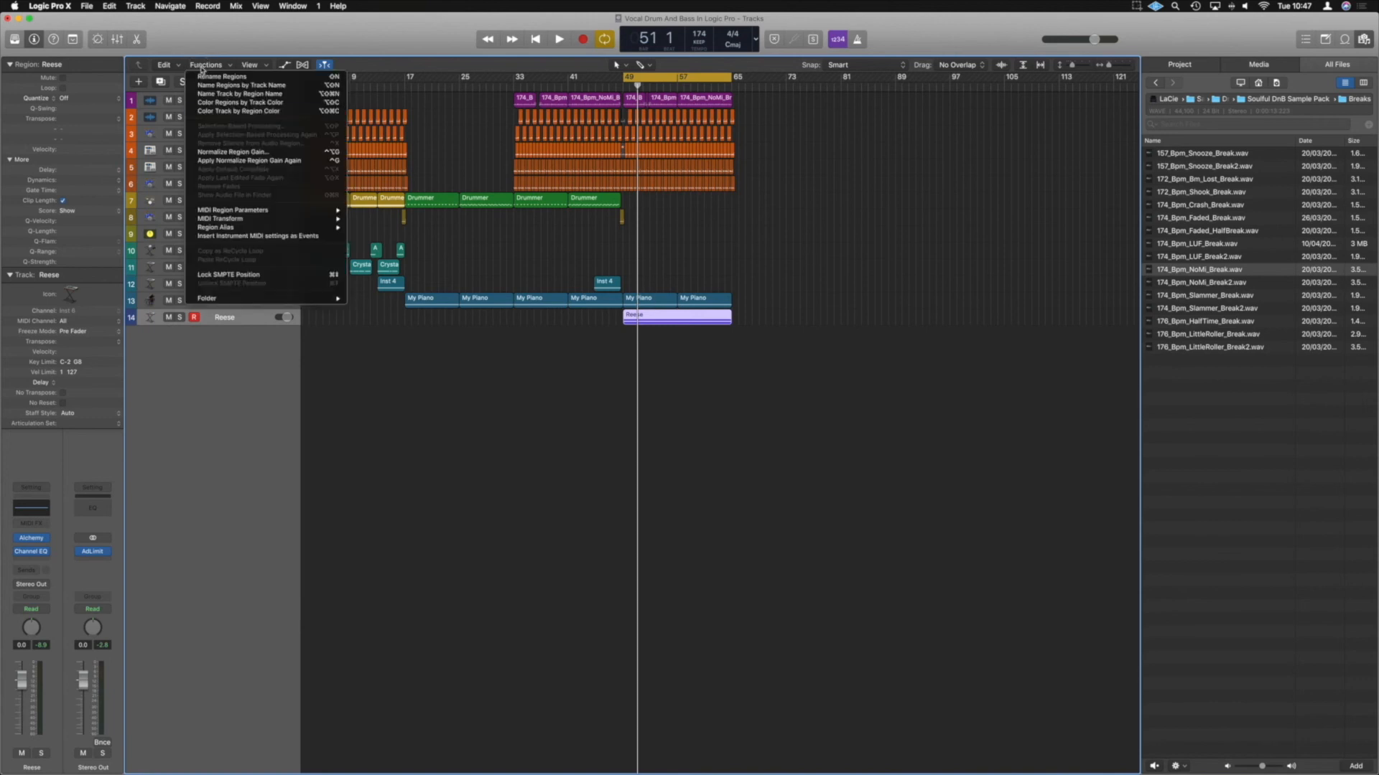
left_click(239, 111)
key("x")
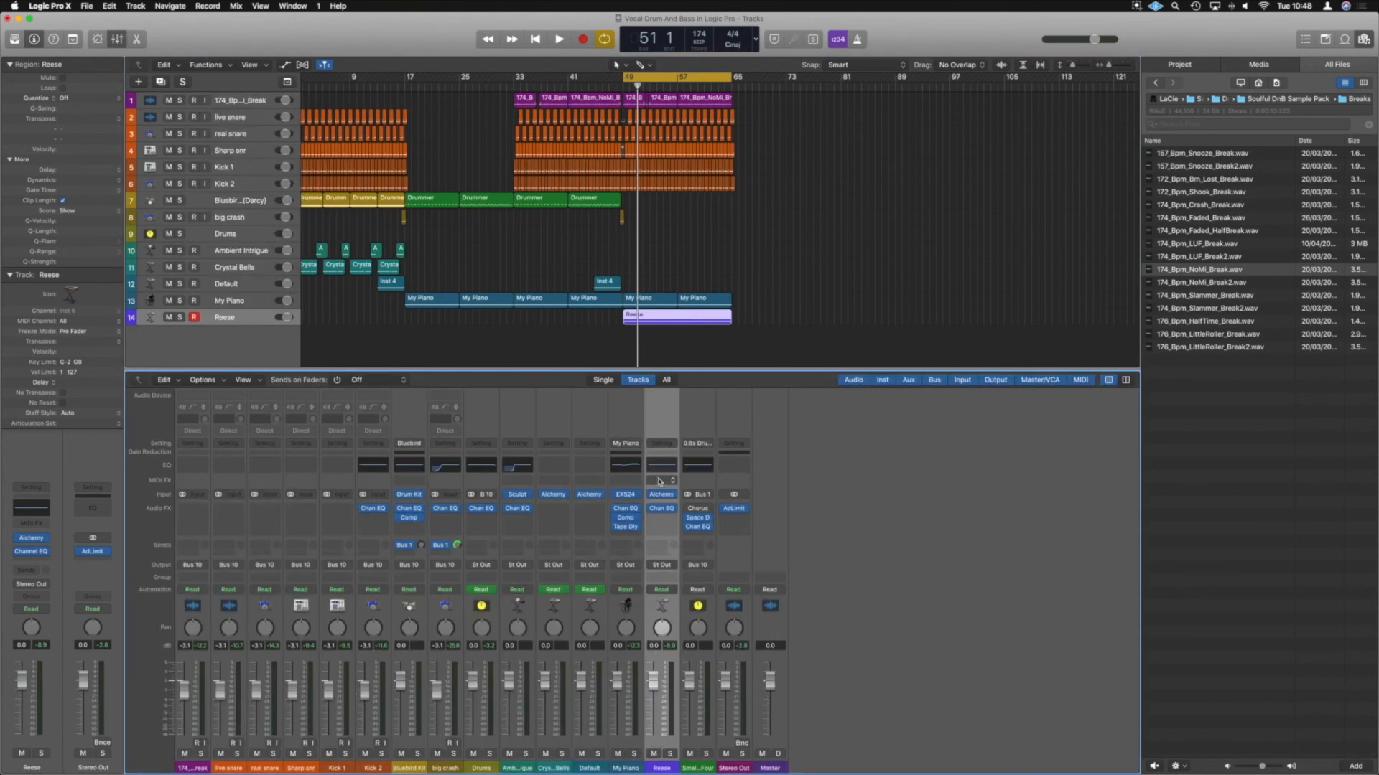
key("x")
- Play the drop from bar 49 and copy all its regions from bars 49 to 65 so the duplicates start at bar 65
key("space")
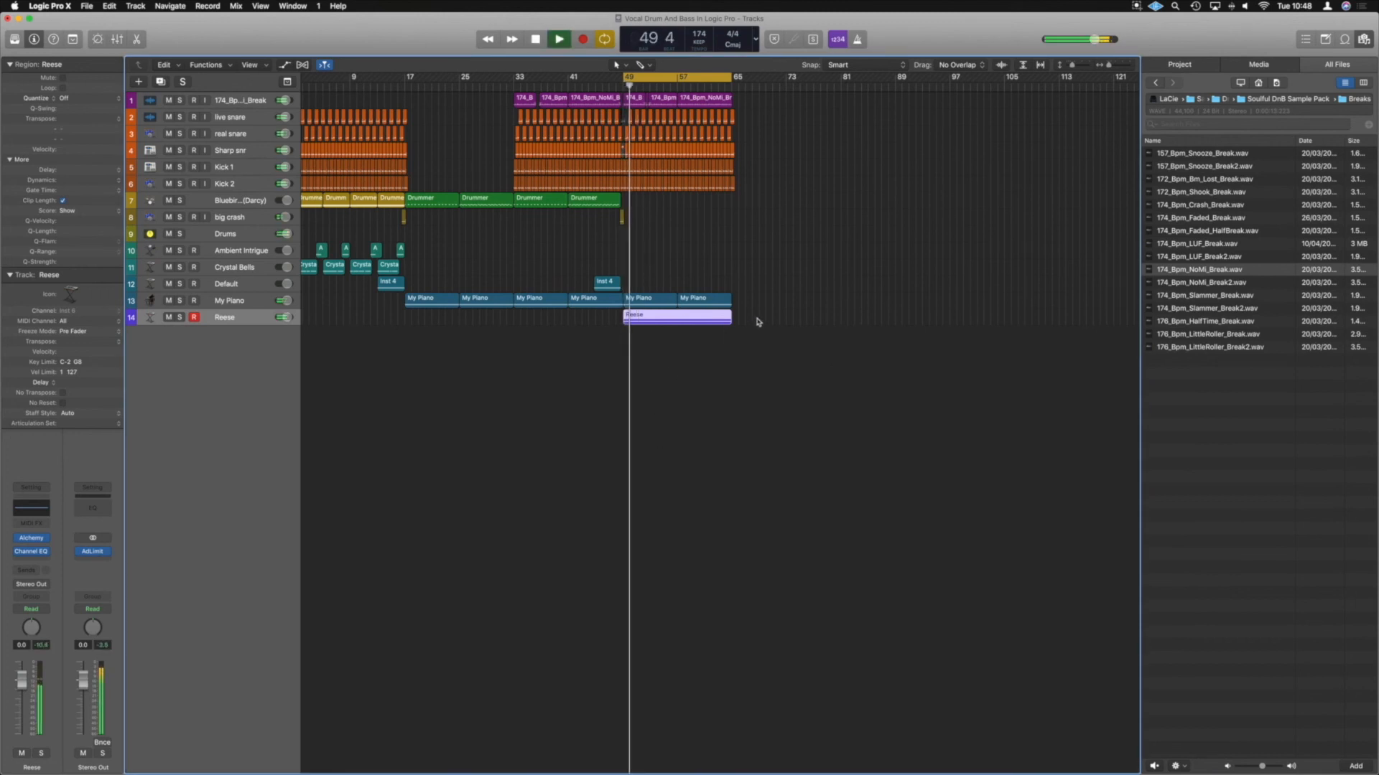
key("z")
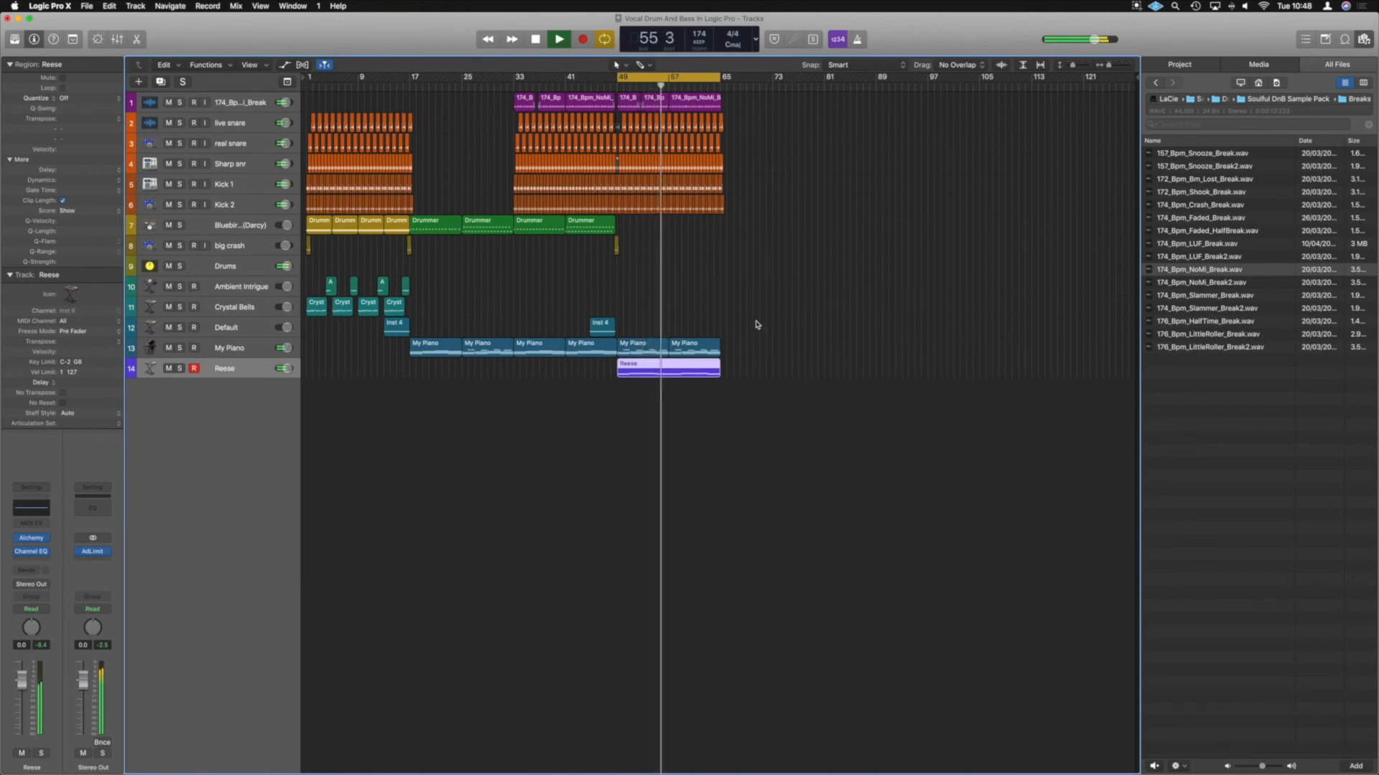
key("space")
left_click_drag(733, 370, 625, 98)
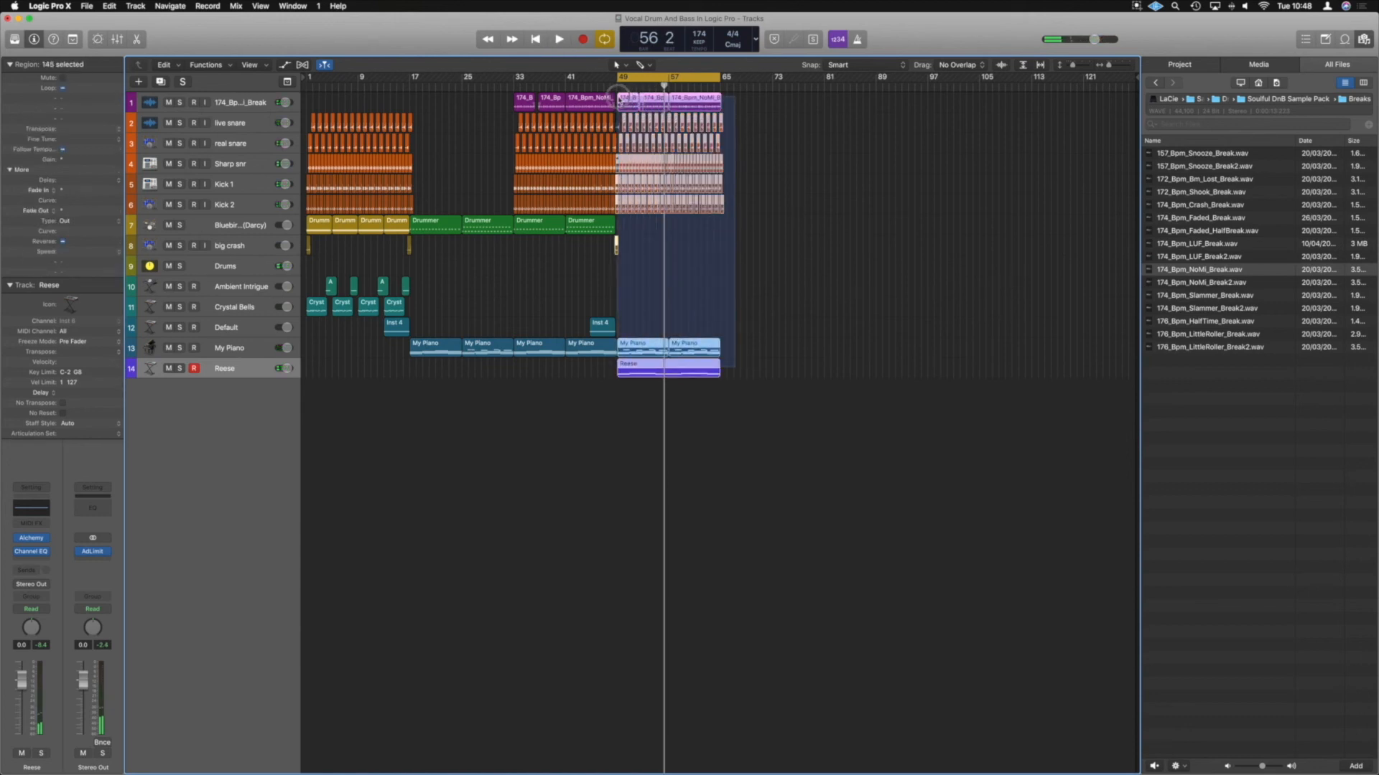
left_click_drag(619, 99, 736, 112)
left_click(763, 266)
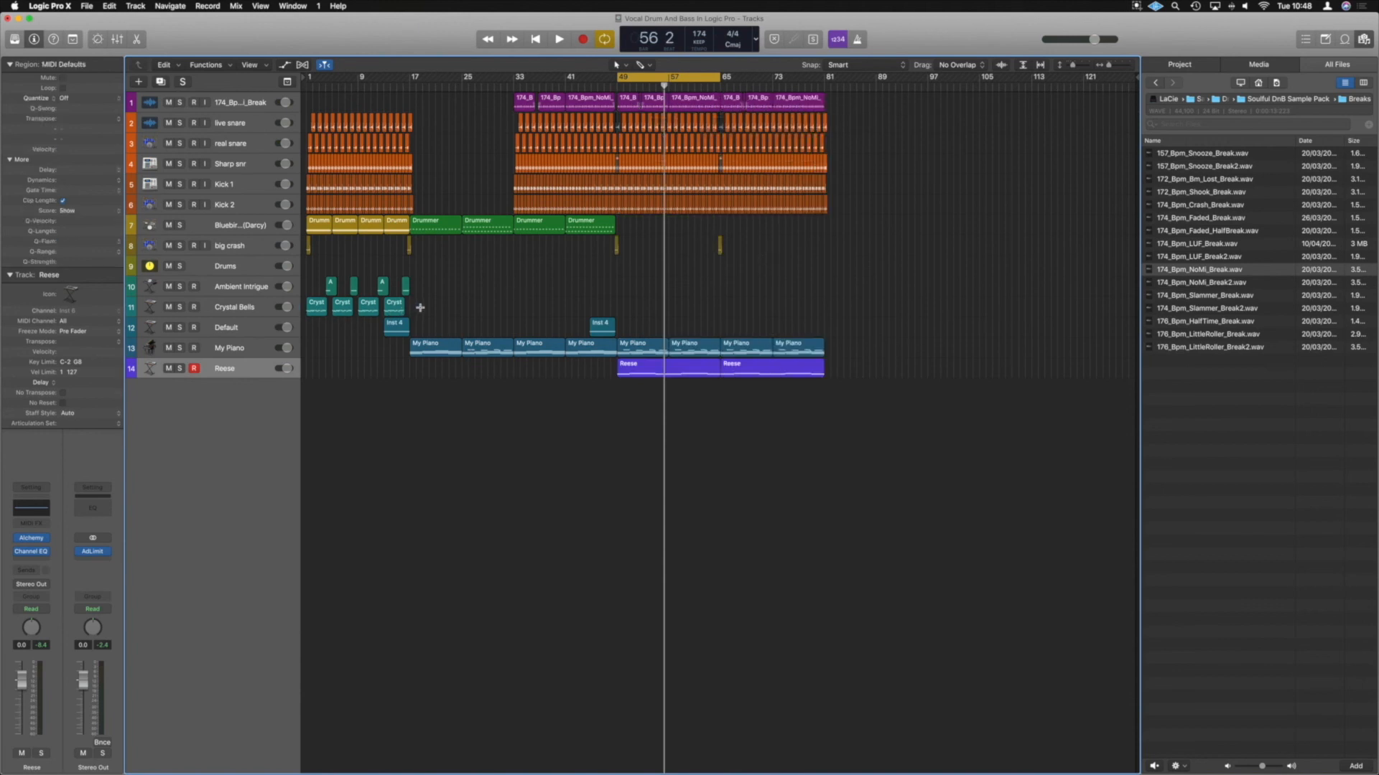
- Copy the intro's Ambient Intrigue and Crystal Bells regions with automation to bars 65 to 81, extend the cycle to bar 81, and play it
left_click_drag(421, 306, 729, 308)
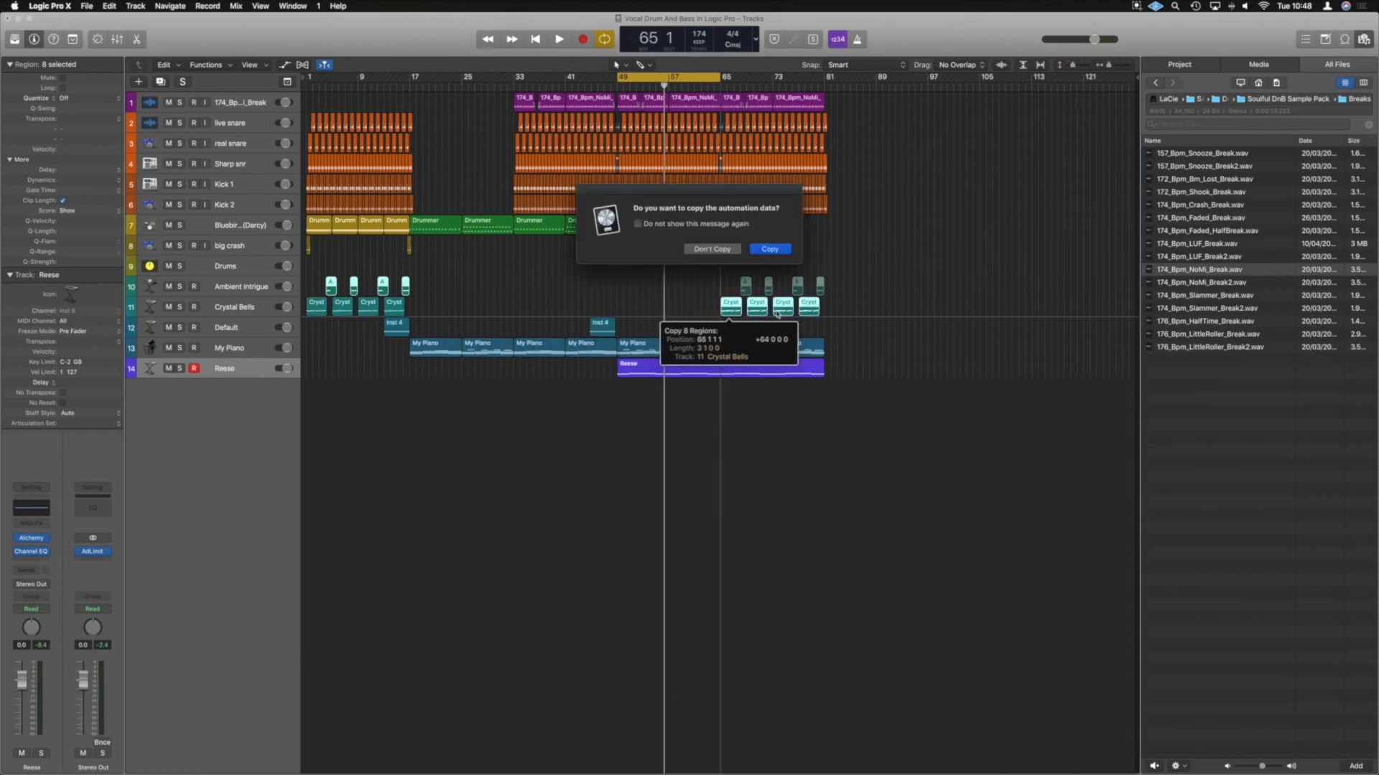
left_click(770, 249)
left_click_drag(723, 78, 825, 78)
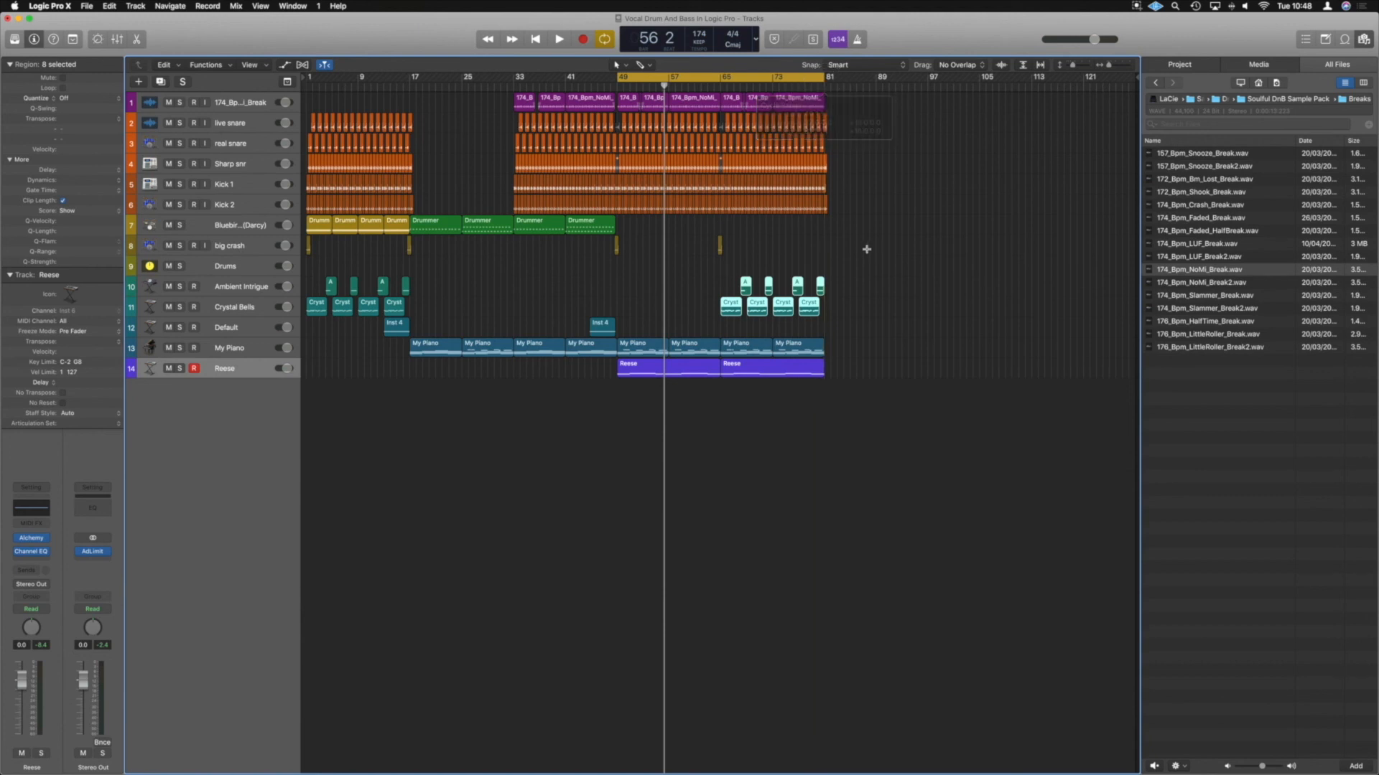
left_click(842, 307)
key("space")
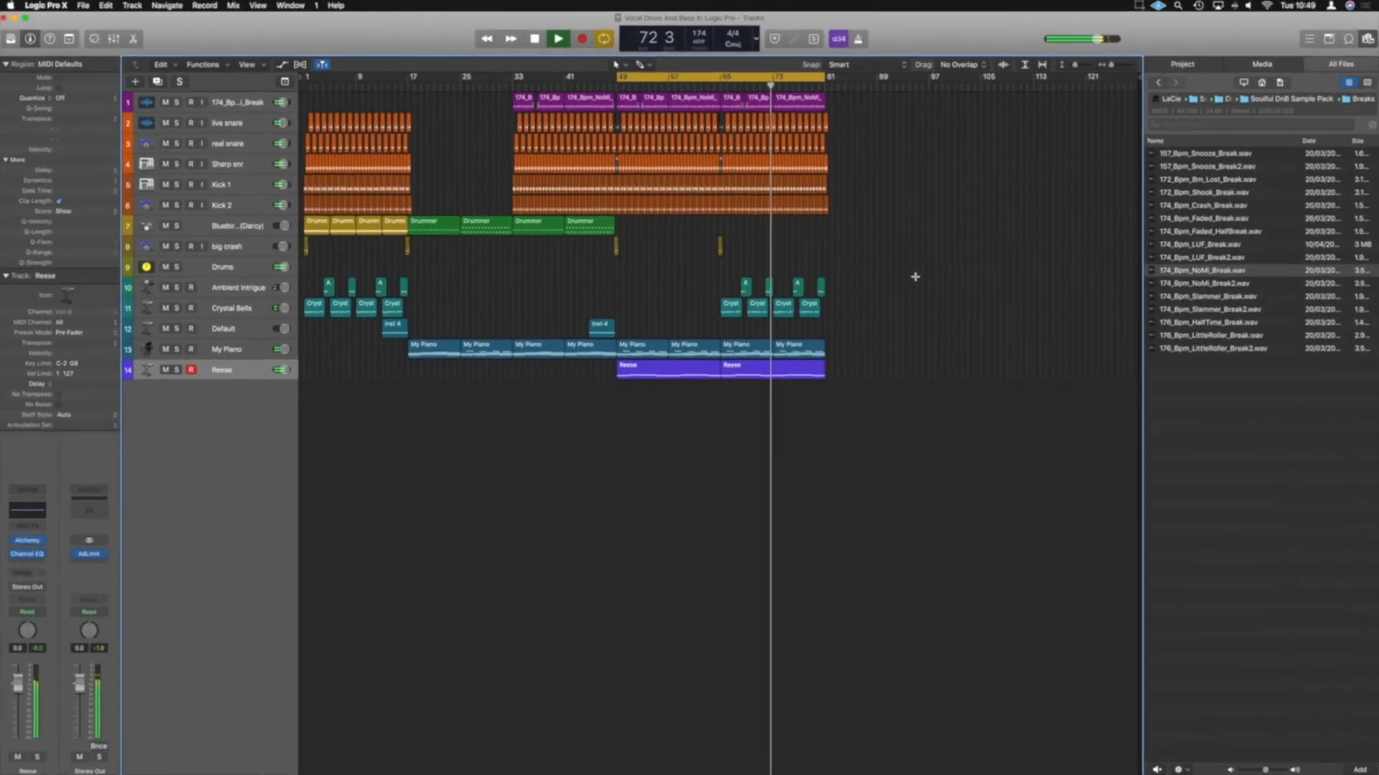
- Show the track automation and raise the Crystal Bells Filter 1 Cutoff point at bar 65 to about 5608 Hz
scroll(858, 303, "up", 3)
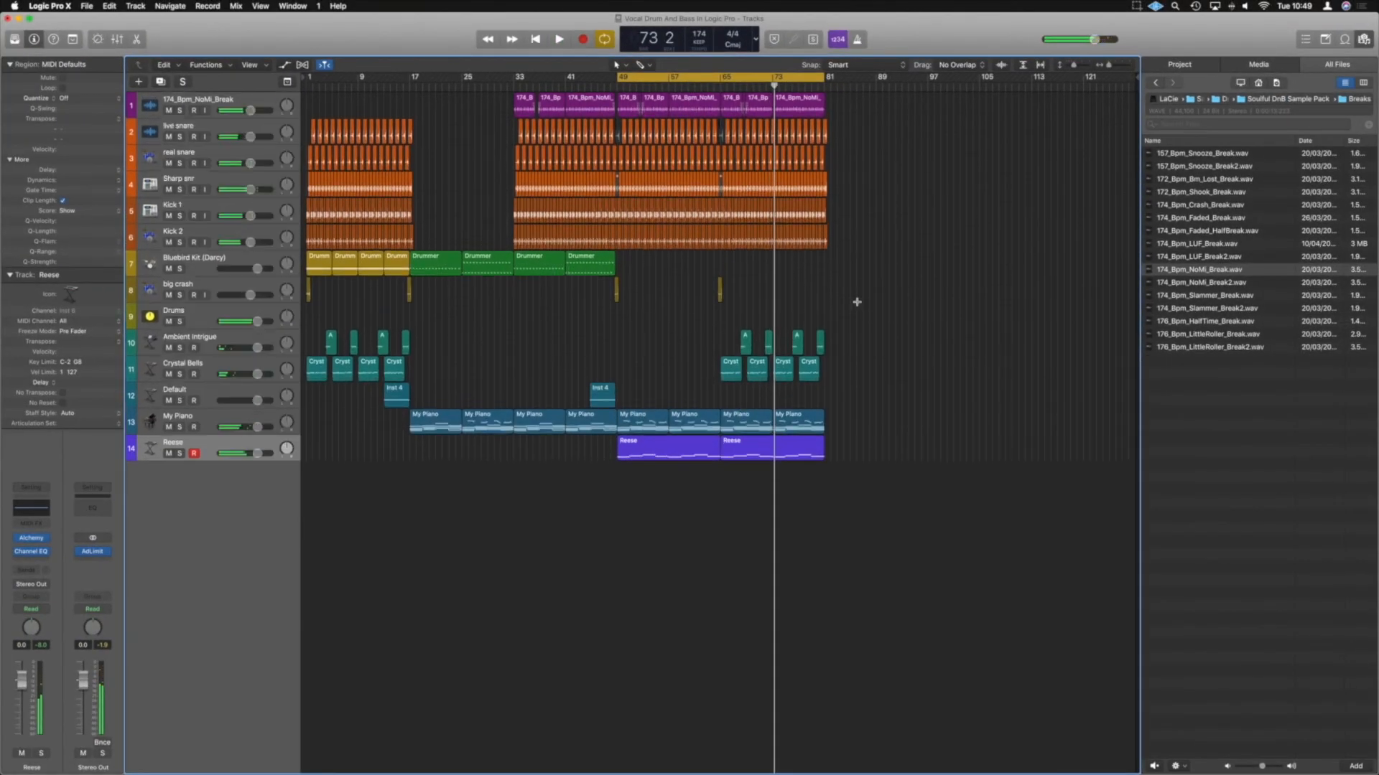
key("a")
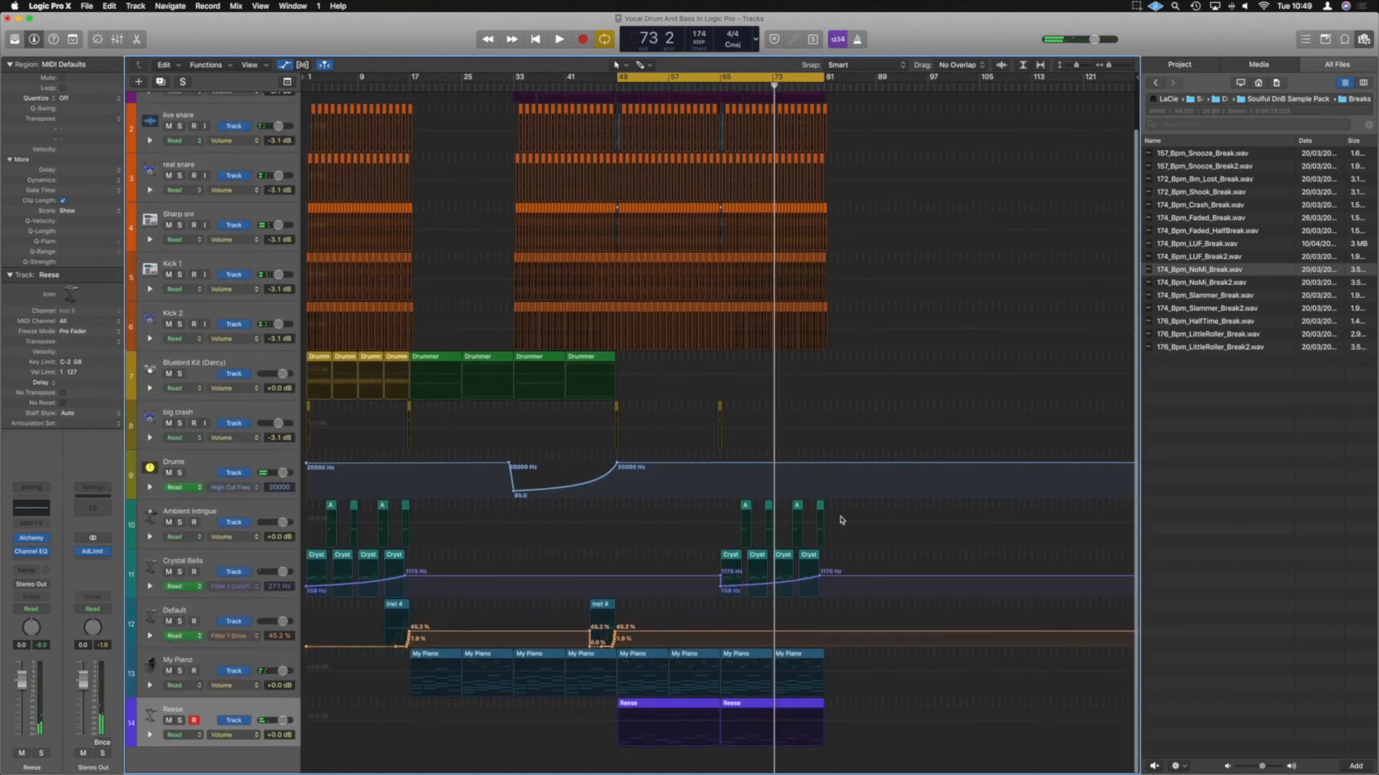
left_click_drag(722, 590, 724, 566)
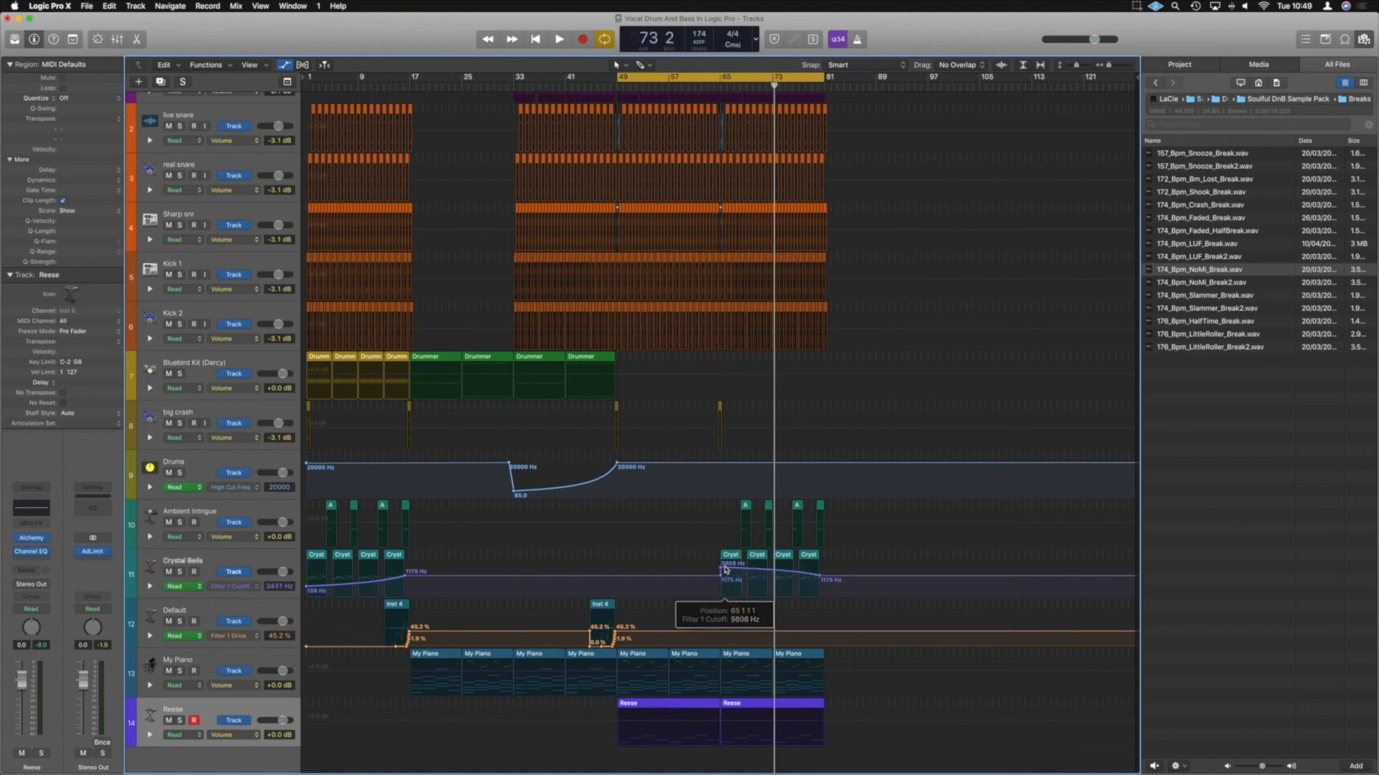
- Cycle bars 65 to 81 and, during playback, lower the Crystal Bells Filter 1 Cutoff point at bar 65 to below 700 Hz
left_click(799, 709)
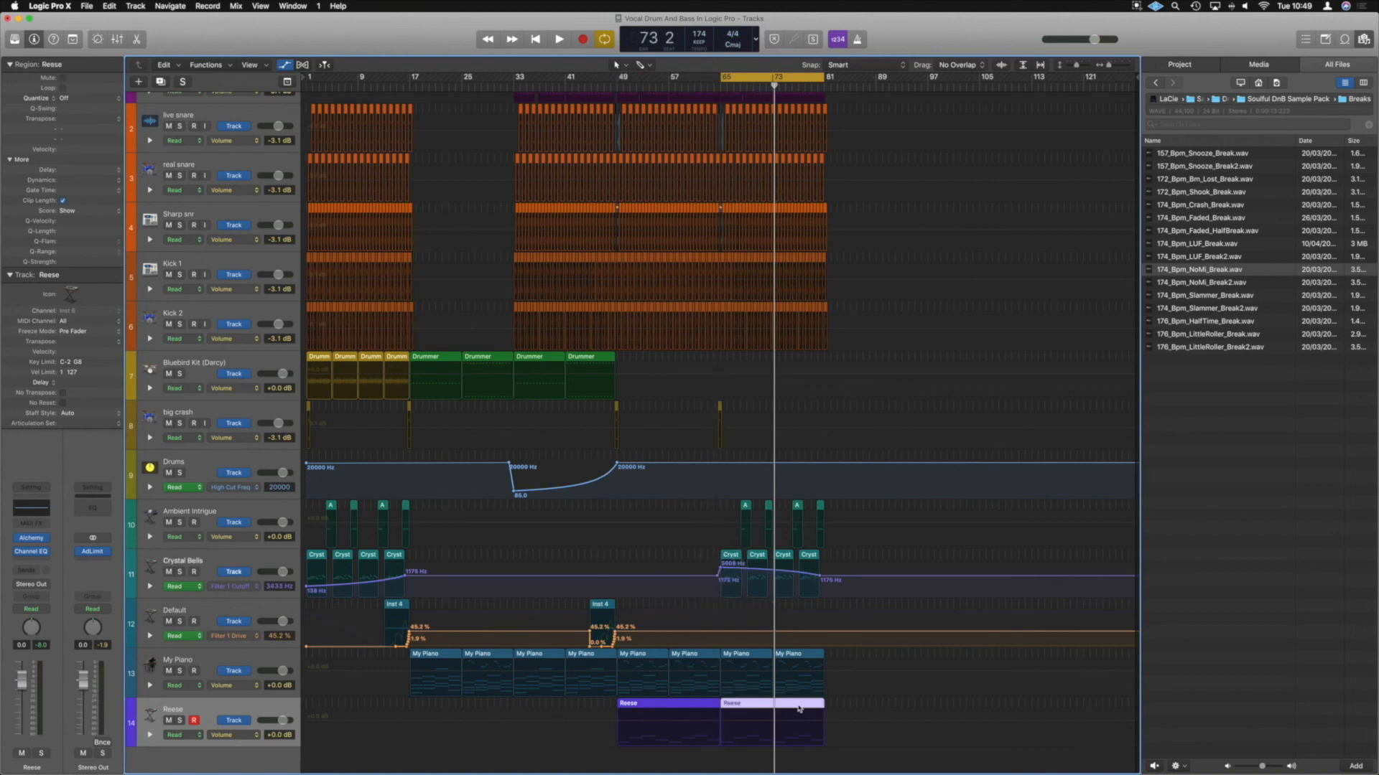
key("space")
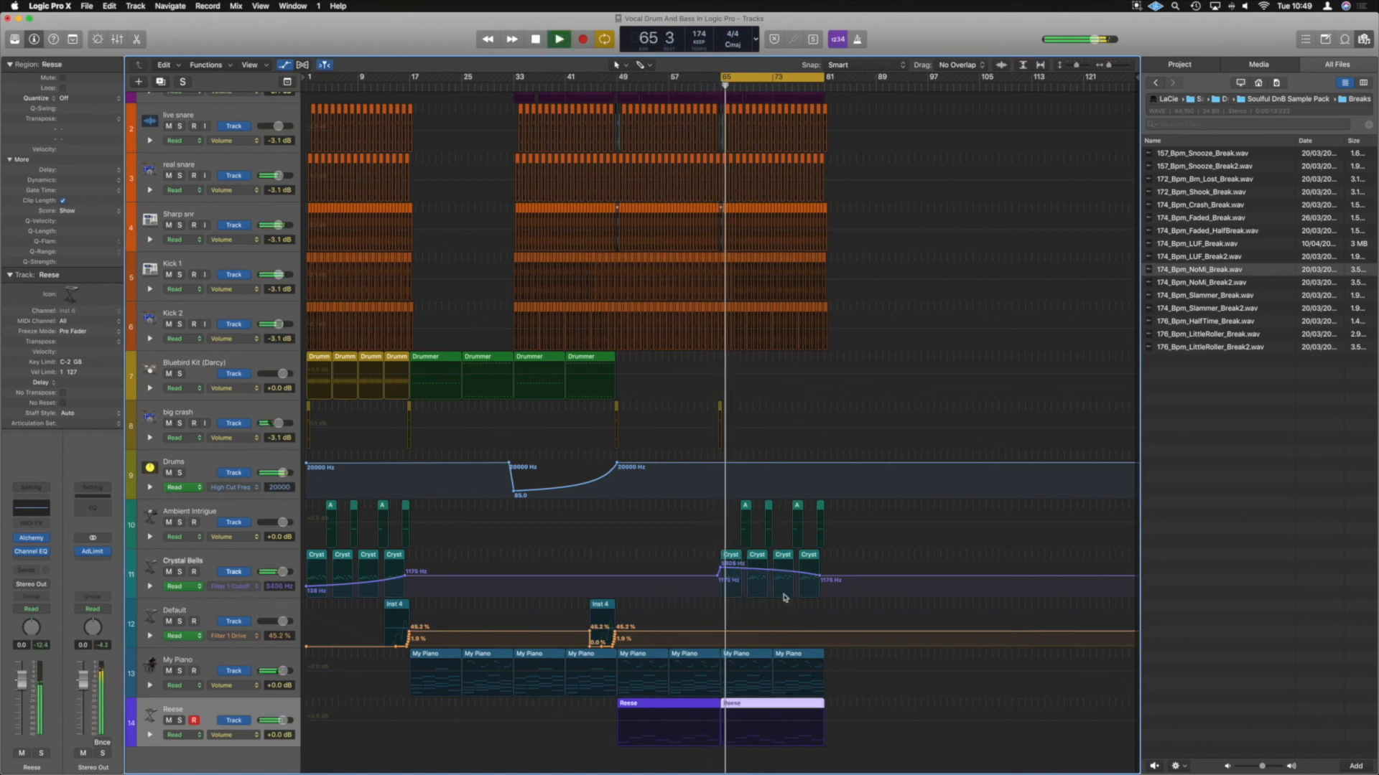
left_click_drag(723, 569, 720, 578)
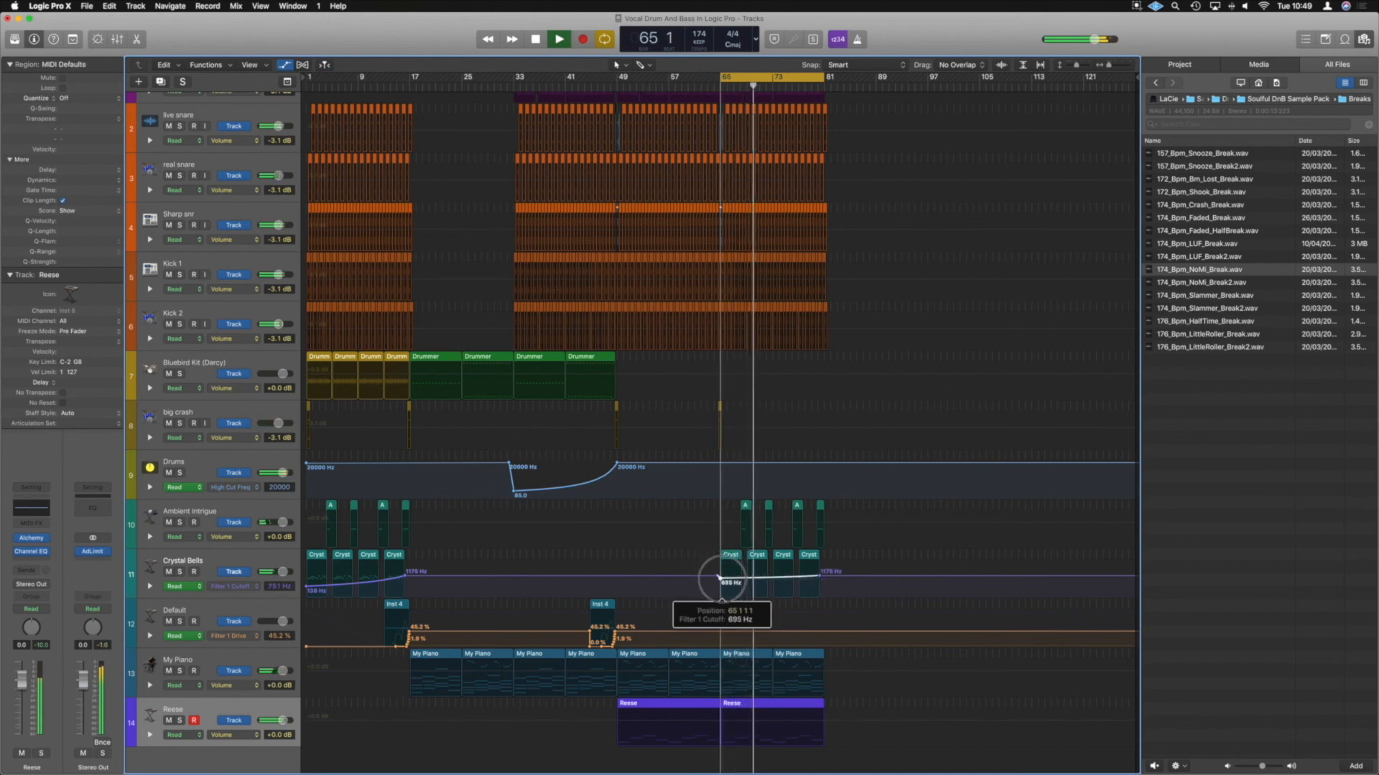
left_click_drag(720, 579, 720, 580)
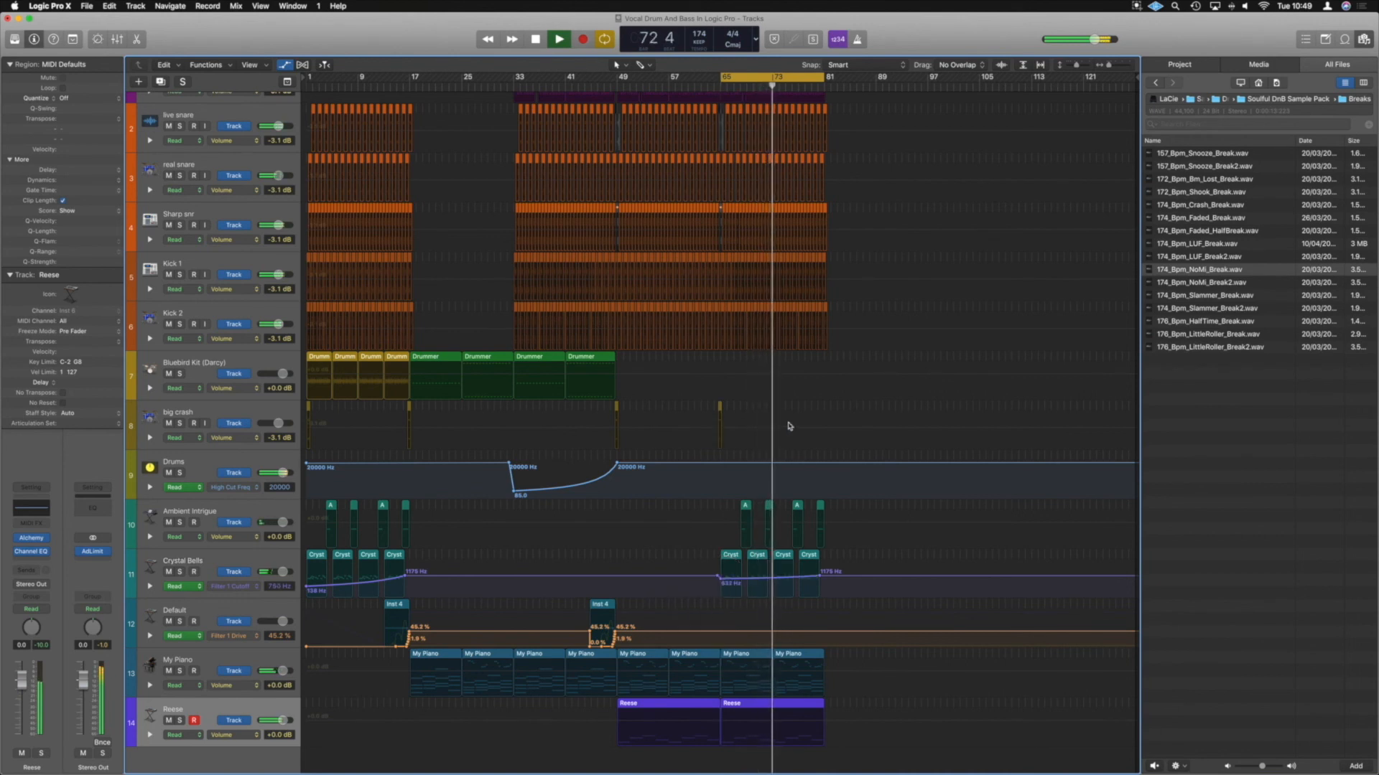
- Hide the automation and delete the copied Ambient Intrigue and Crystal Bells regions between bars 65 and 81
key("a")
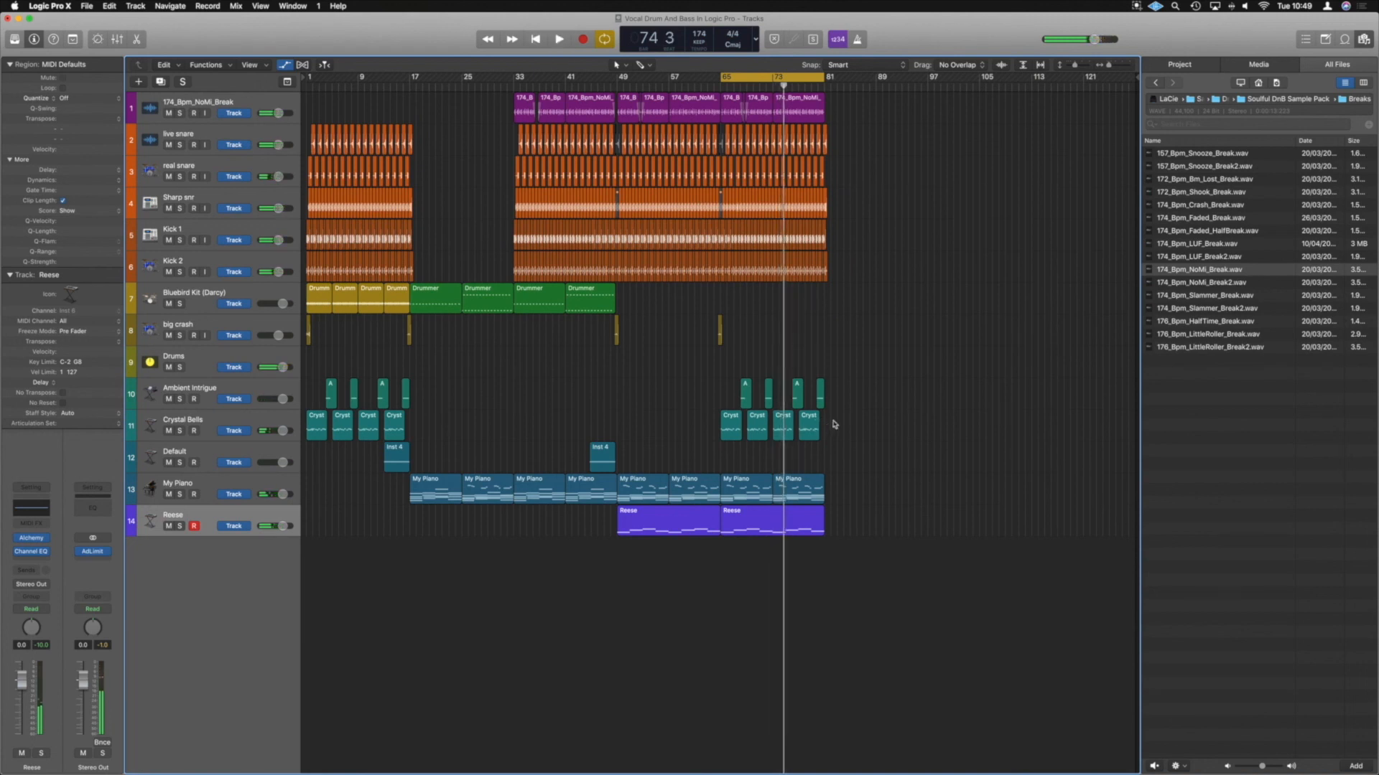
key("Delete")
key("Return")
- Play the second half of the drop from bar 65 with only the drums, piano and Reese bass
key("space")
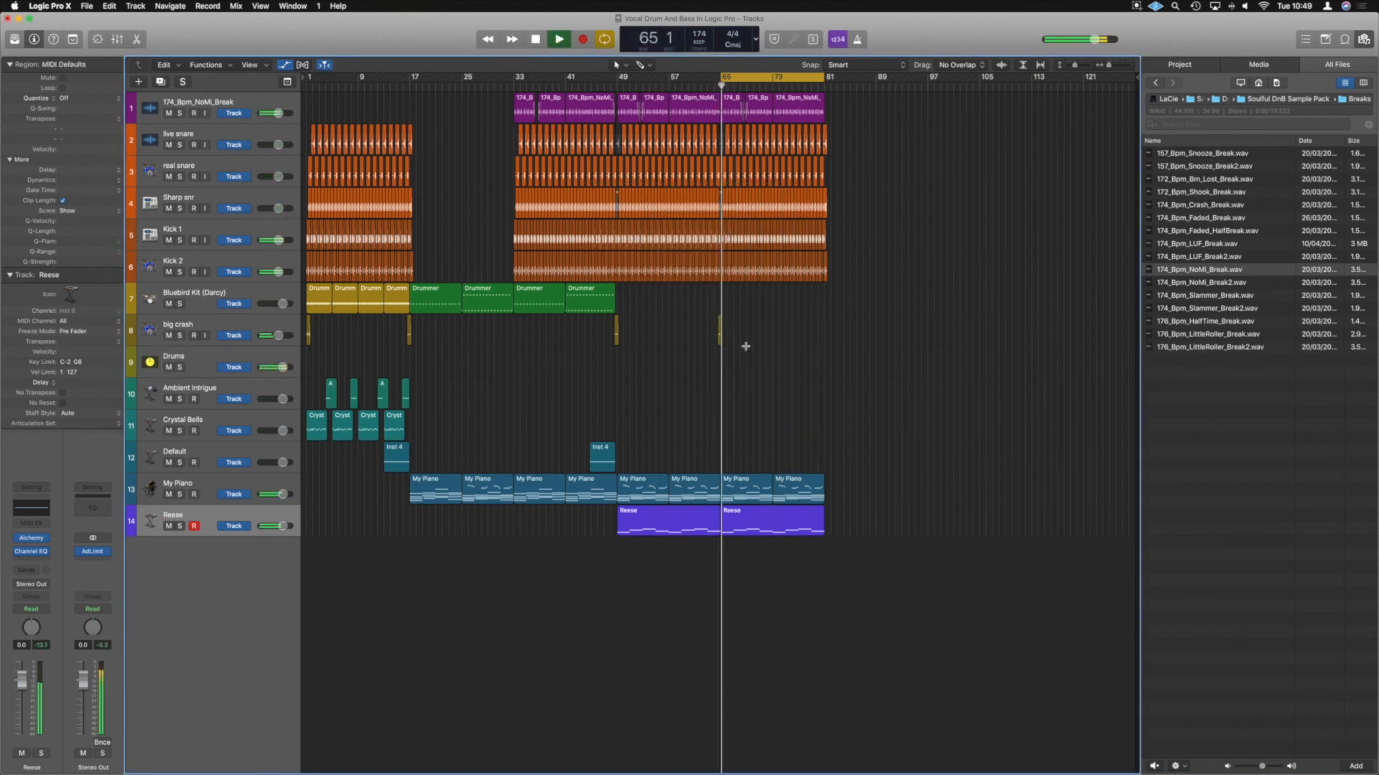
scroll(752, 385, "down", 2)
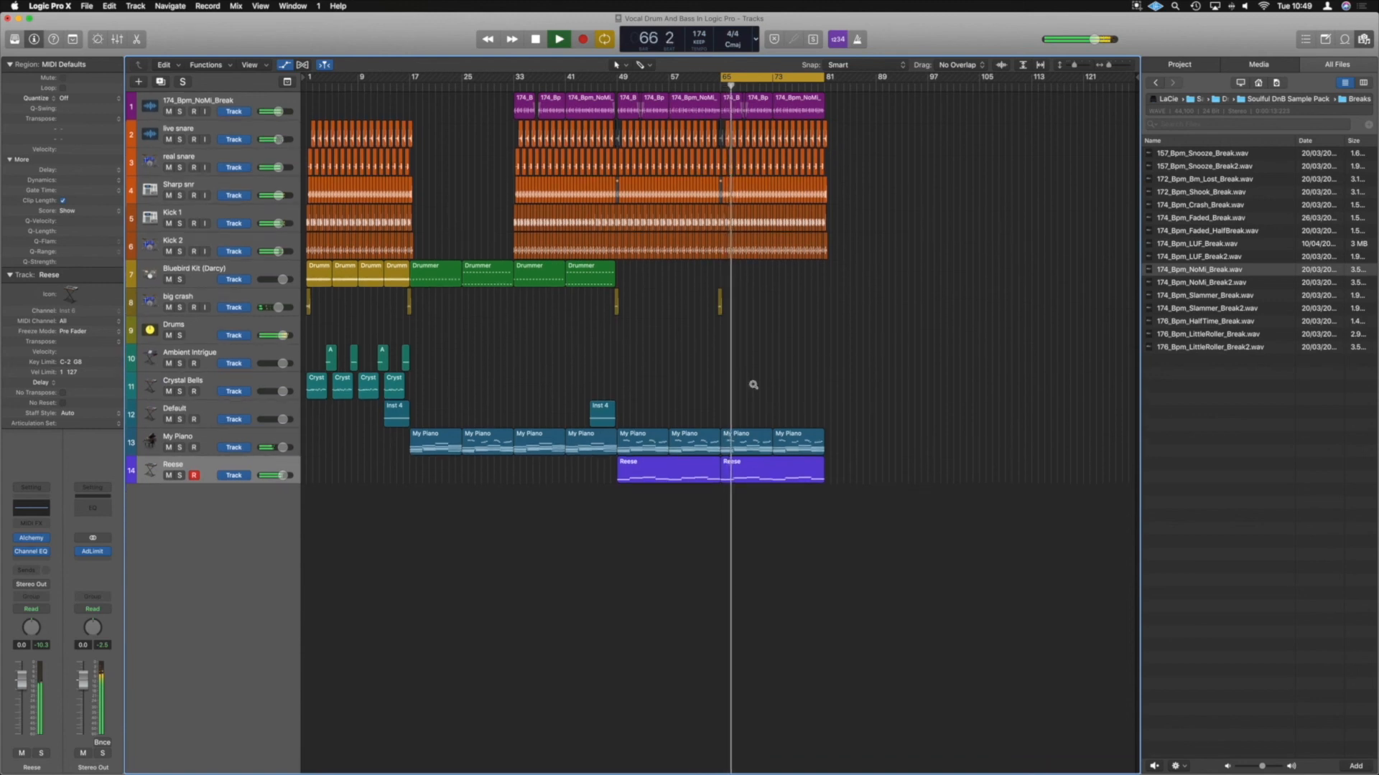
scroll(753, 386, "up", 1)
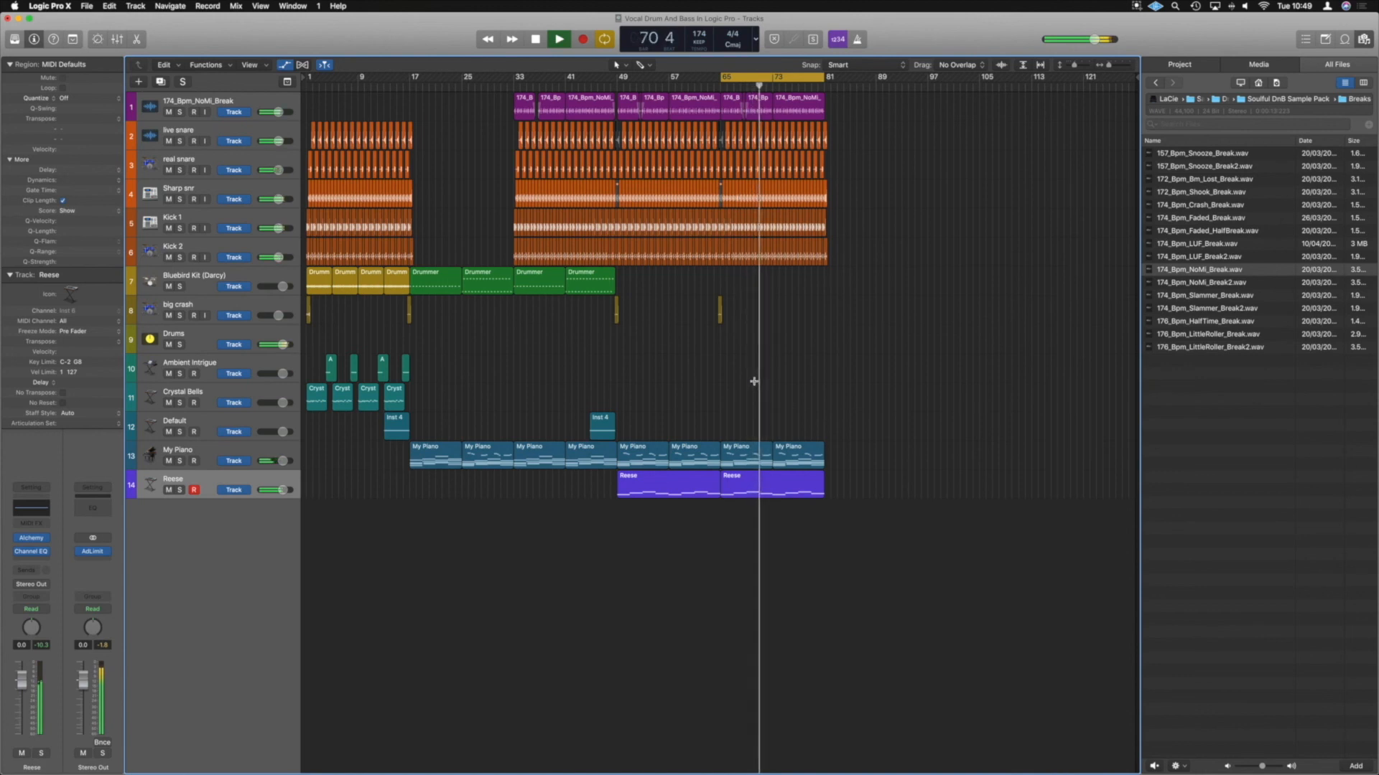
key("space")
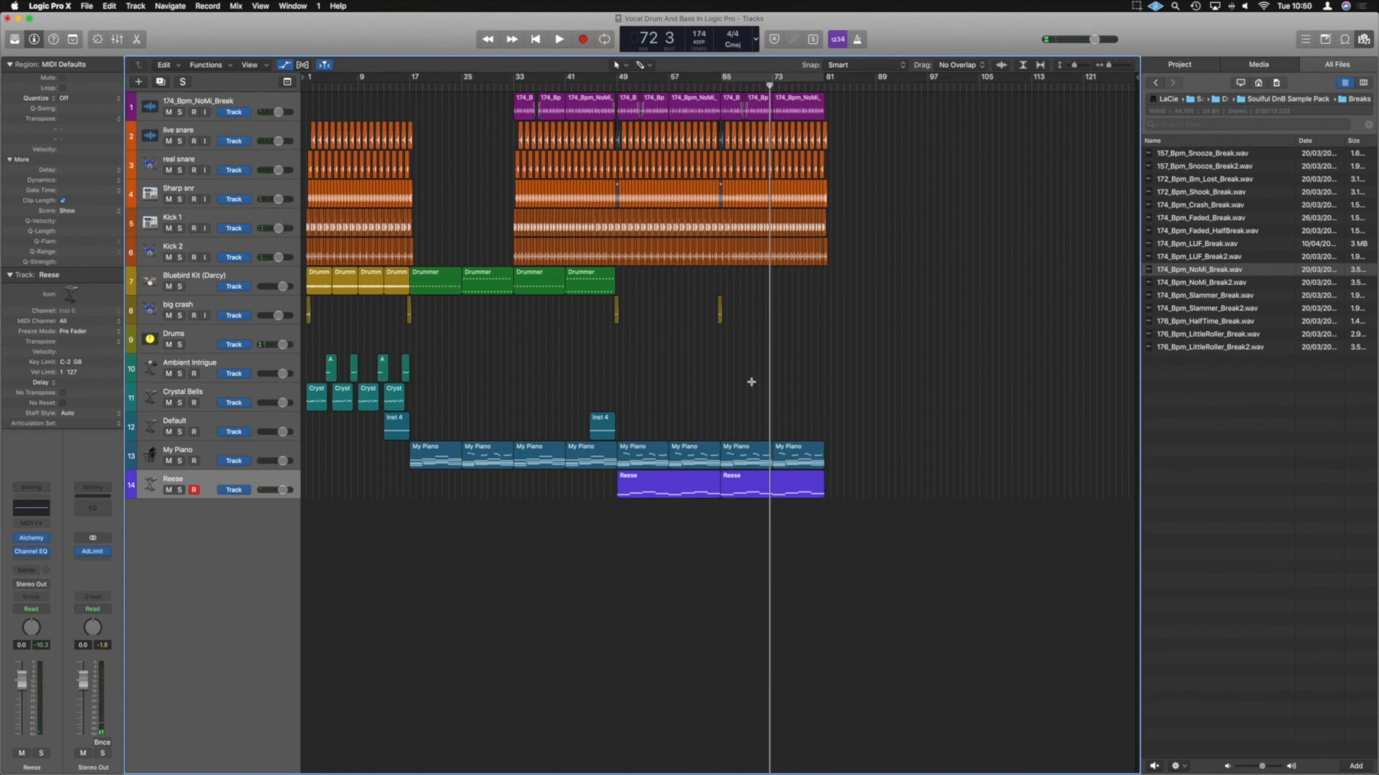
scroll(752, 383, "up", 2)
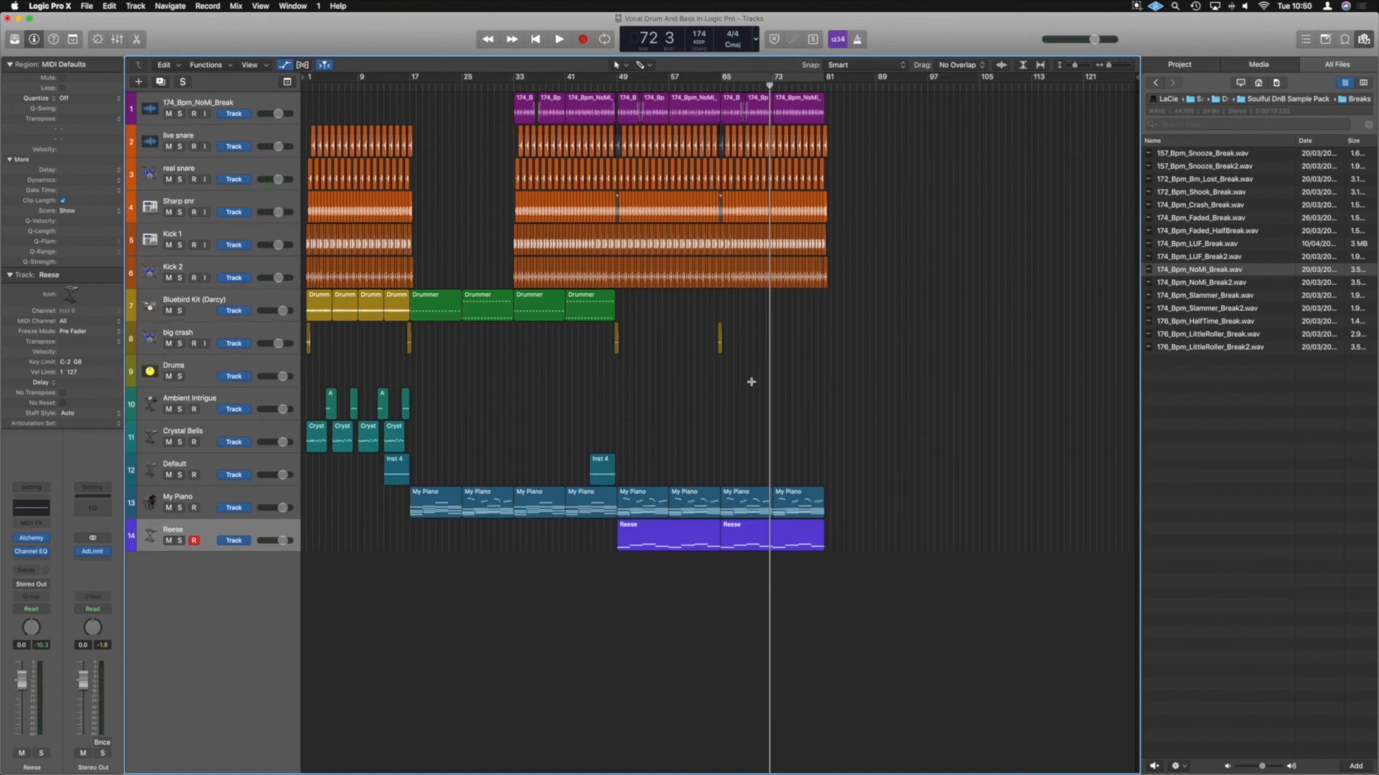